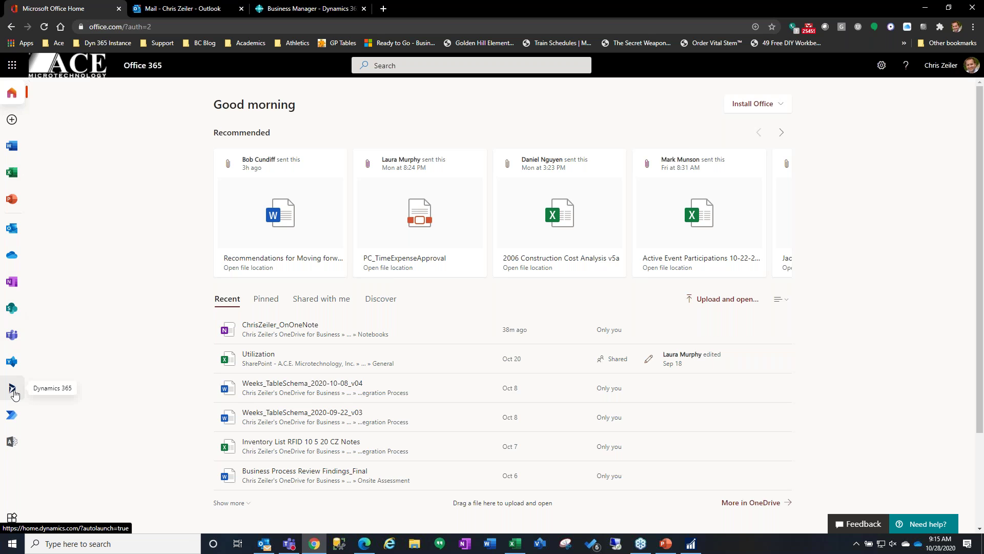
- Open the Dynamics 365 home page, switch to the Outlook mailbox and close the reminder notification there
left_click(14, 393)
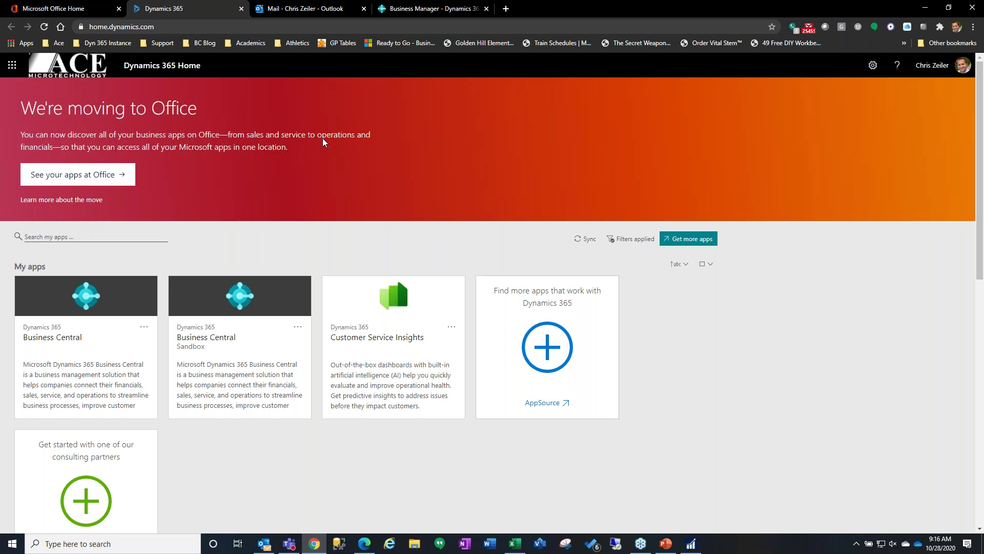
left_click(321, 11)
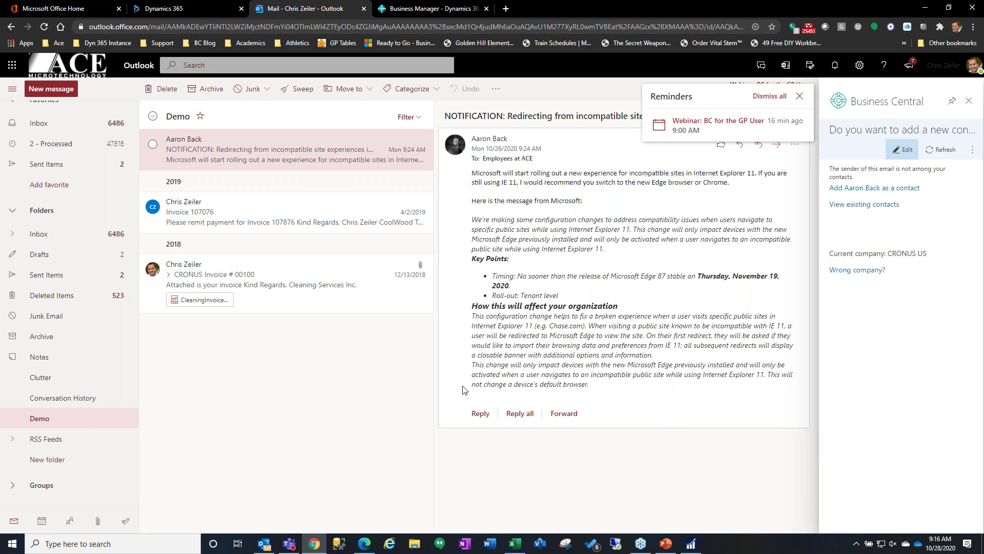
left_click(801, 95)
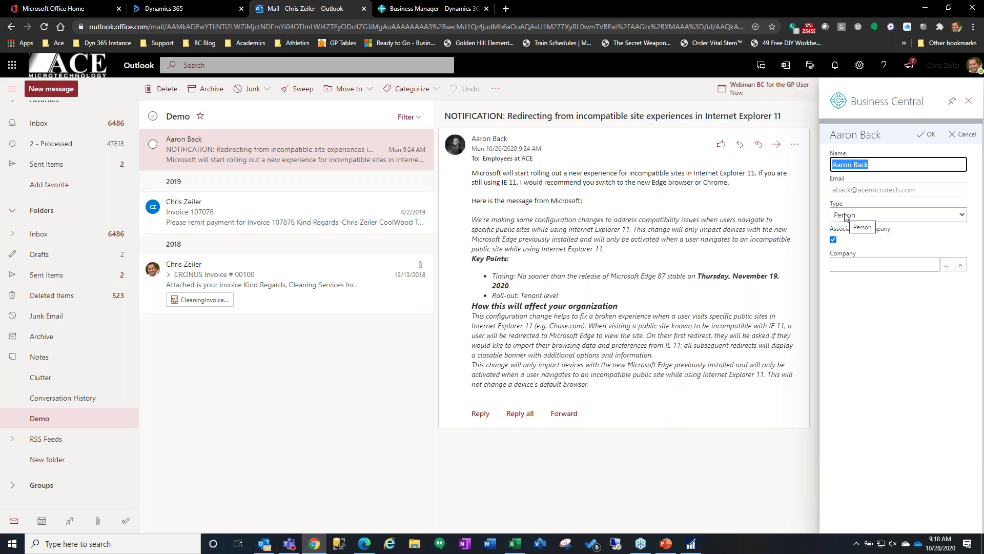
- Associate the new contact with the company Service Electronics Ltd. and save it in Business Central
left_click(946, 265)
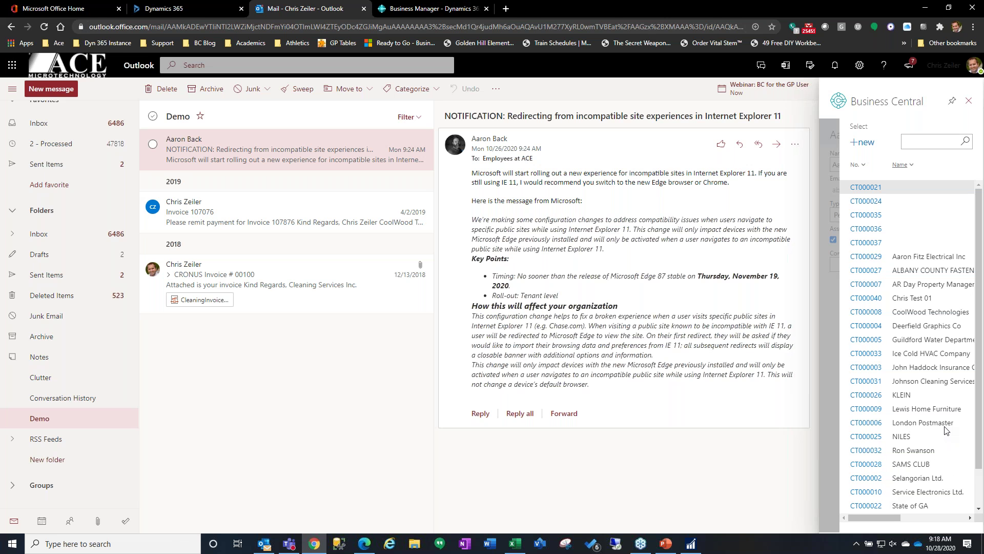
left_click(870, 493)
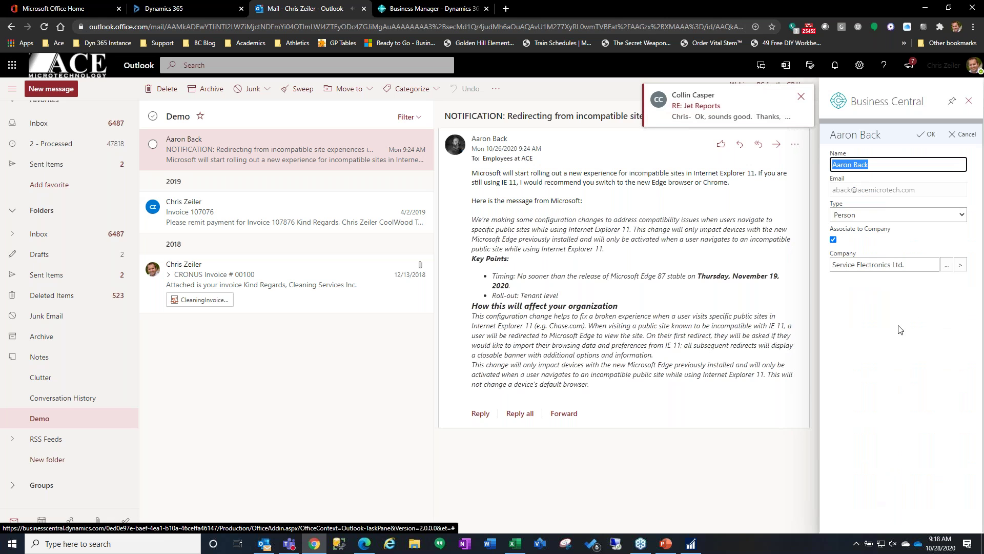
left_click(926, 135)
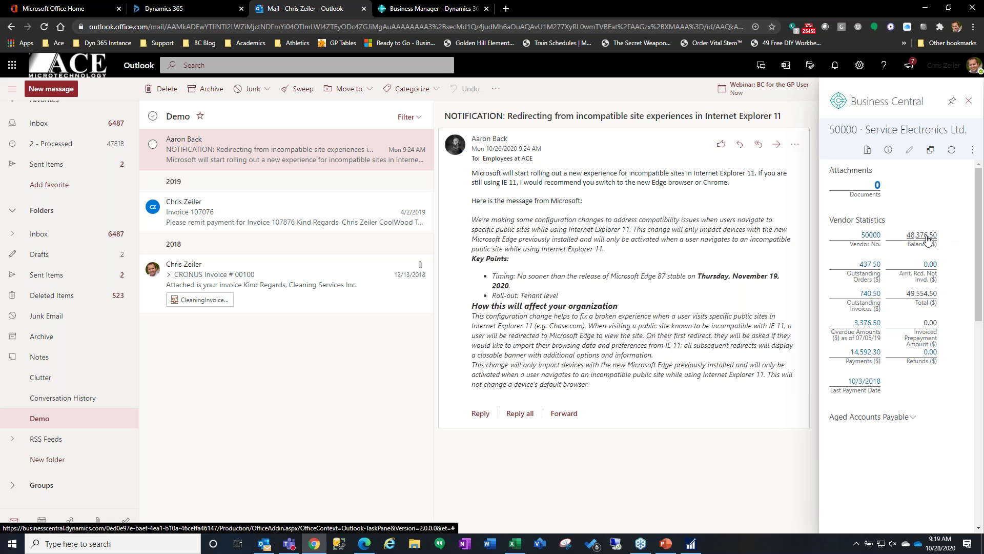
- Examine the vendor's balance ledger entries in a separate window, including the details behind the 7/5/2019 invoice's remaining and dollar amounts
left_click(918, 276)
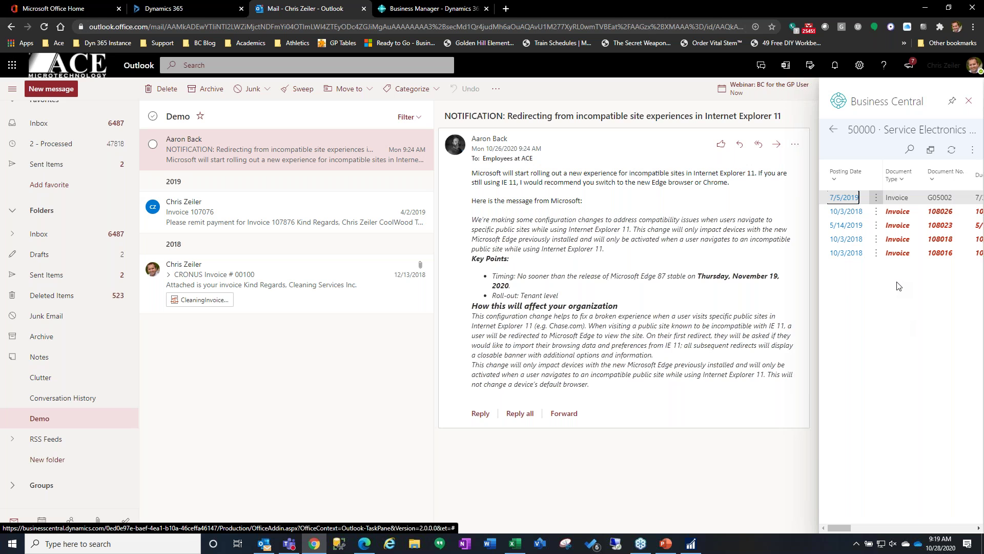
left_click(930, 149)
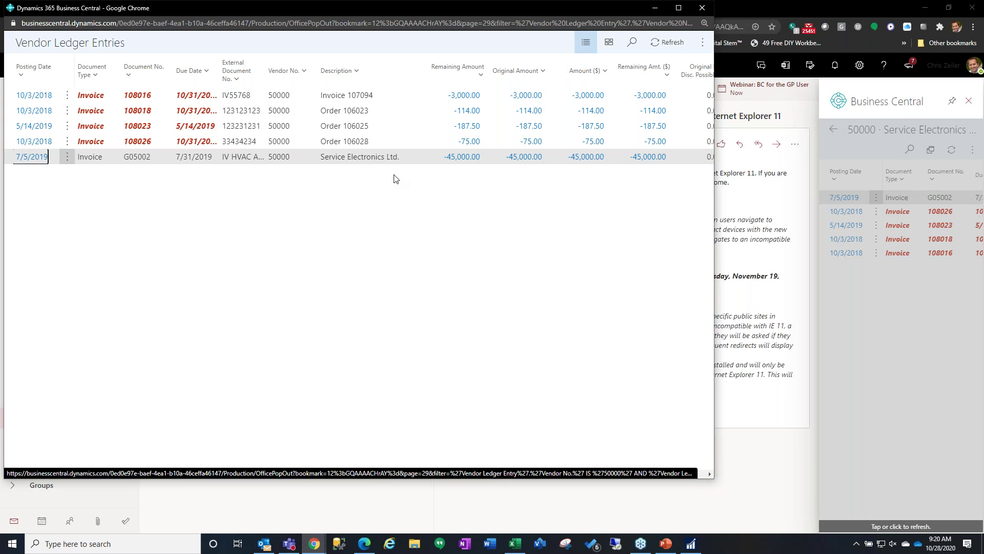
left_click(458, 159)
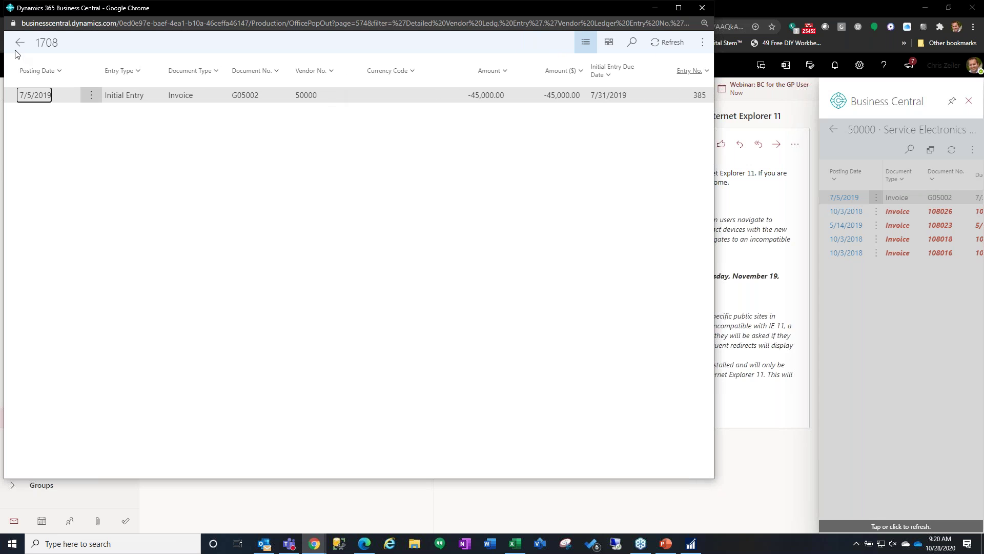
left_click(20, 43)
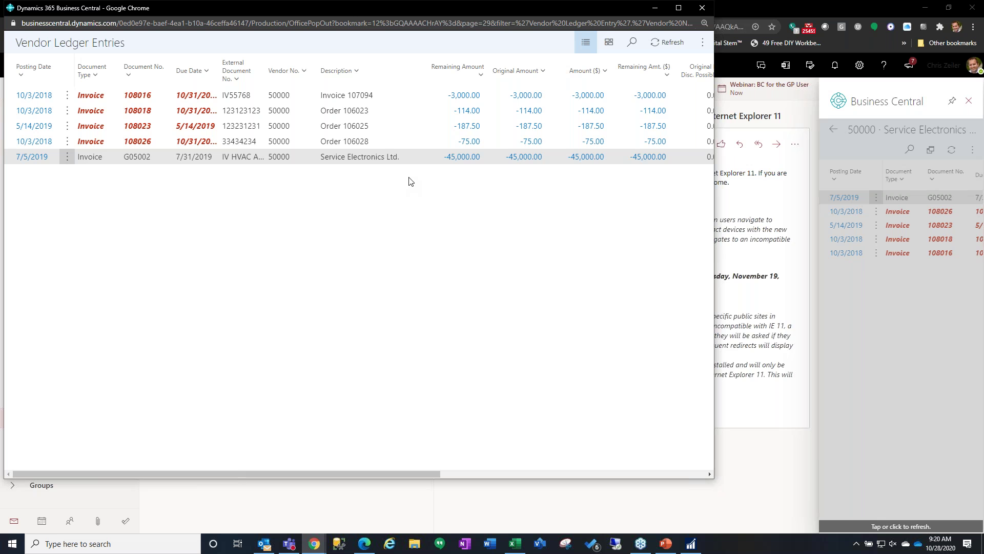
left_click(587, 157)
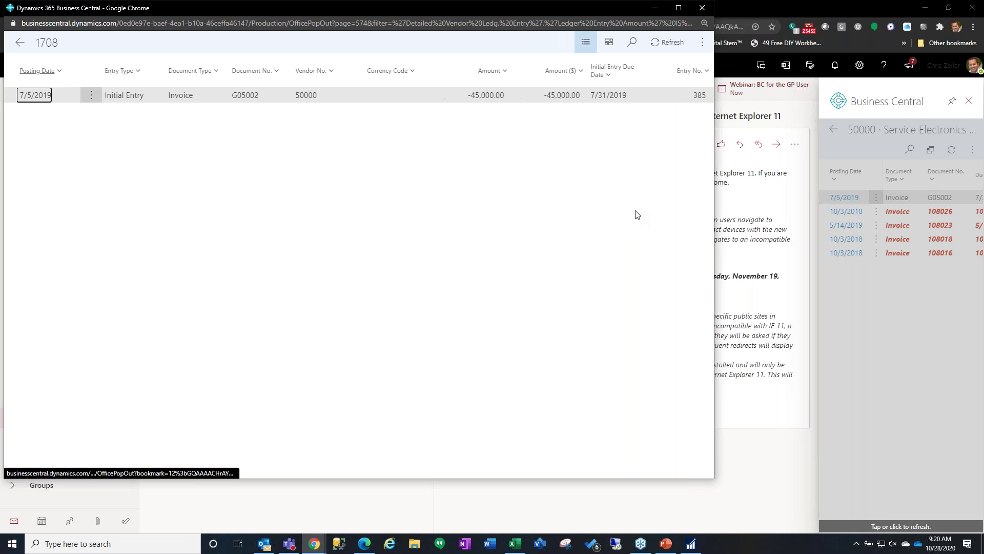
left_click(20, 43)
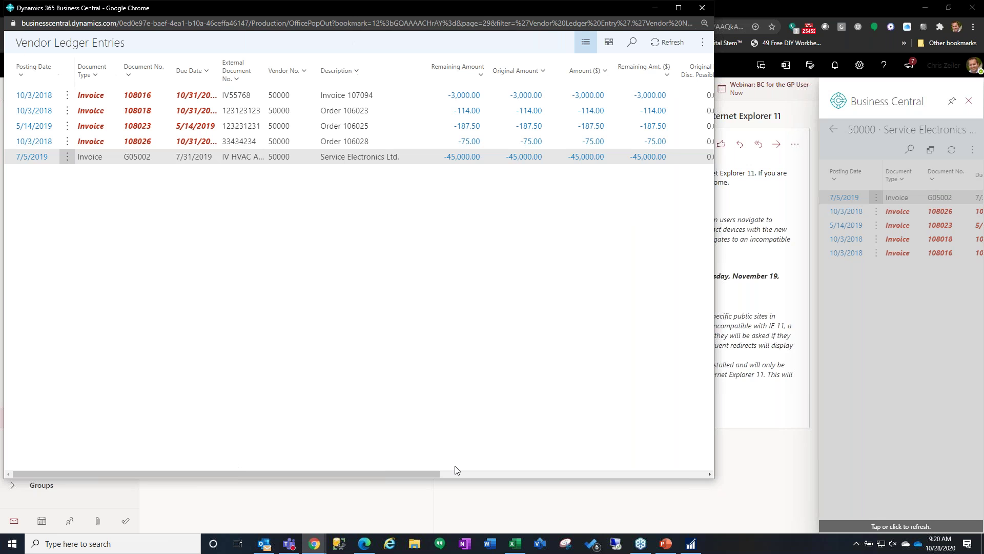
- Check the remaining ledger entry columns, close that window and examine the vendor's payment entries
left_click_drag(431, 474, 275, 443)
left_click(702, 9)
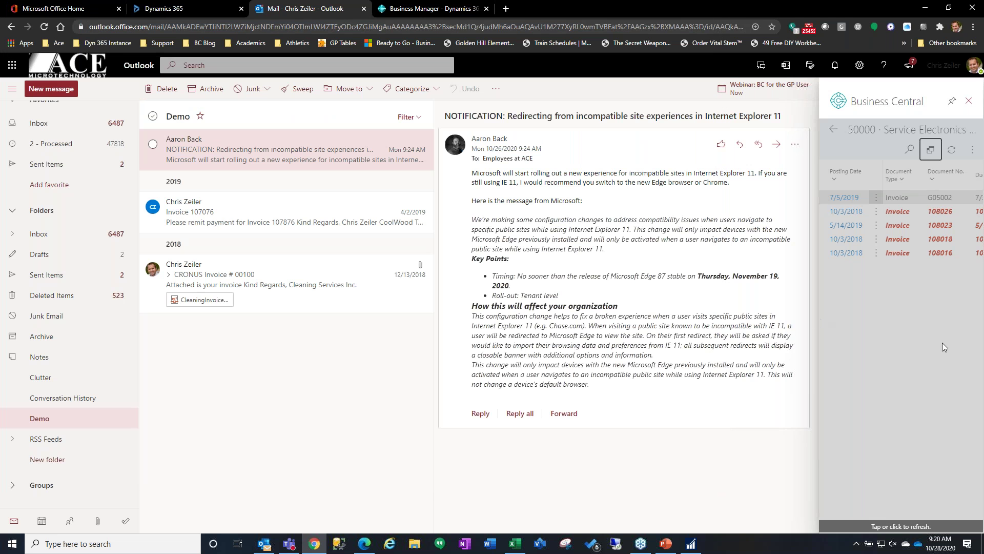
left_click(881, 324)
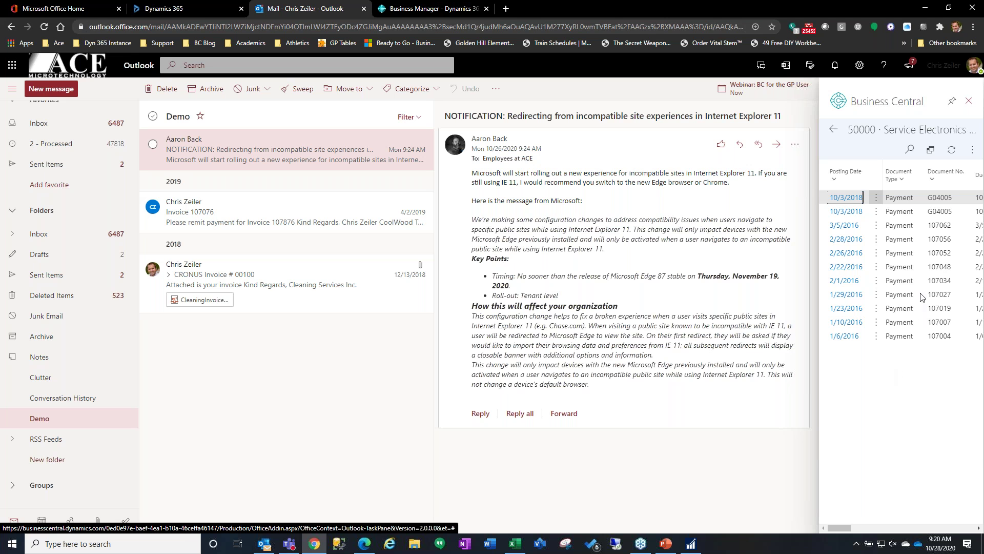
- Open the email "Invoice 107076" and select the vendor Johnson Cleaning Services in CRONUS US as its associated contact
left_click(250, 211)
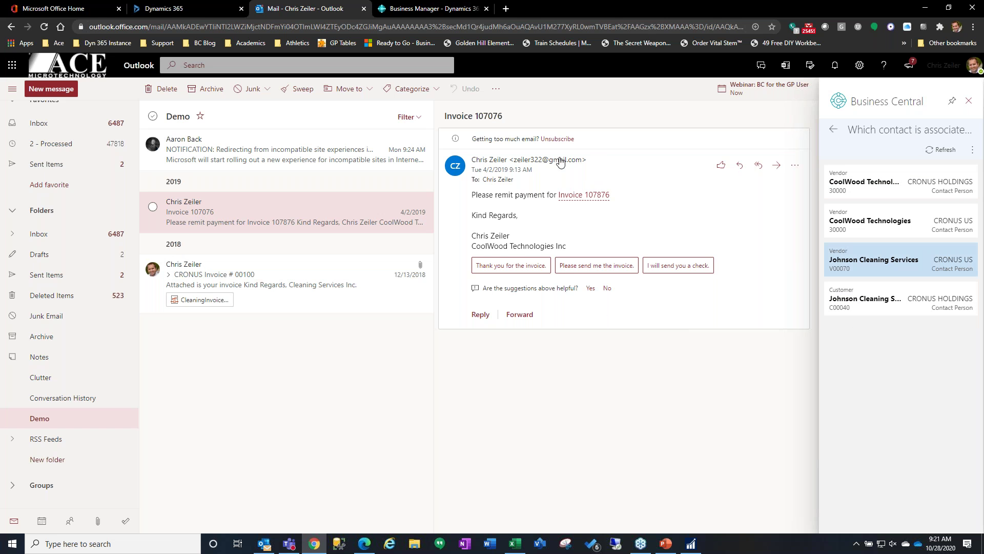
mouse_move(550, 162)
left_click(891, 265)
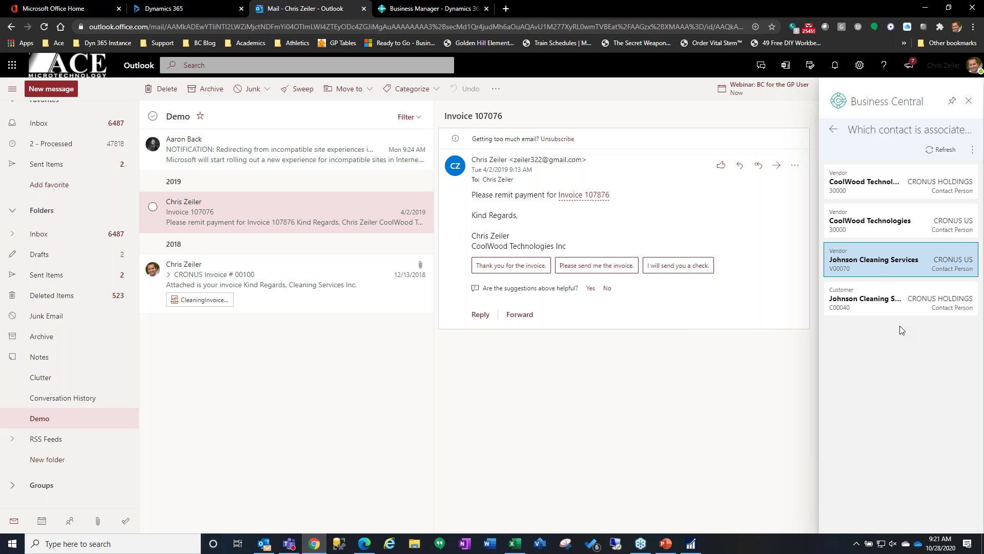
left_click(877, 275)
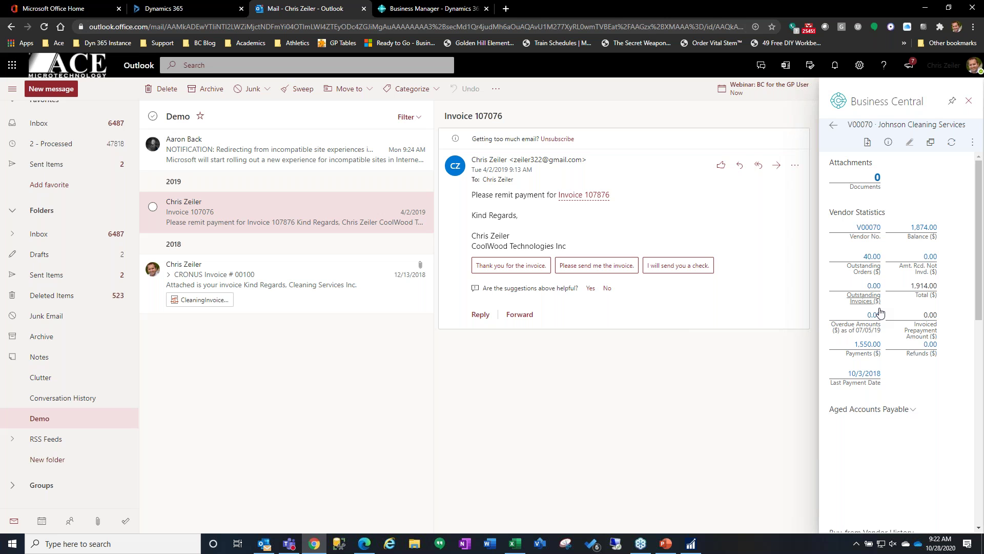
- Create a new purchase invoice for Johnson Cleaning Services and show it in an enlarged separate window
left_click(866, 142)
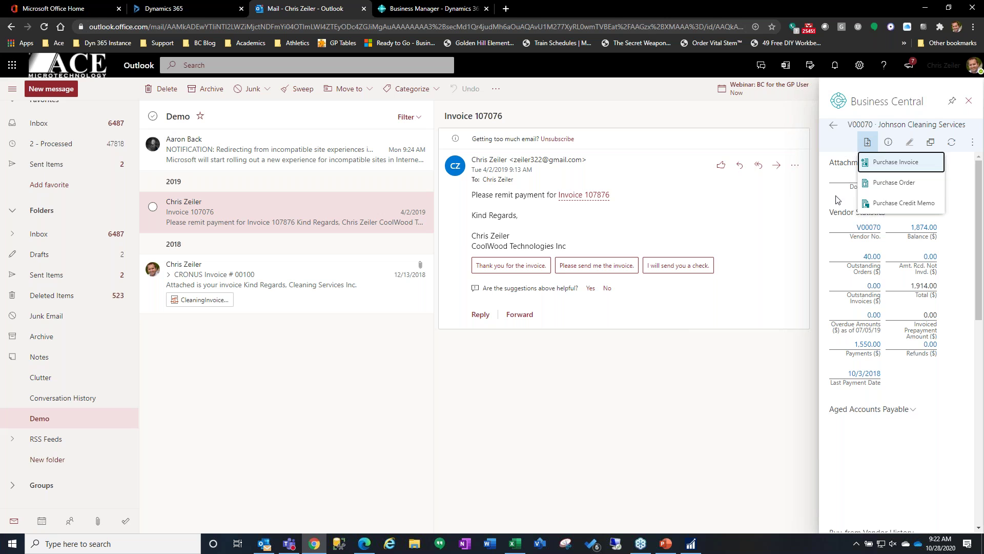
left_click(916, 163)
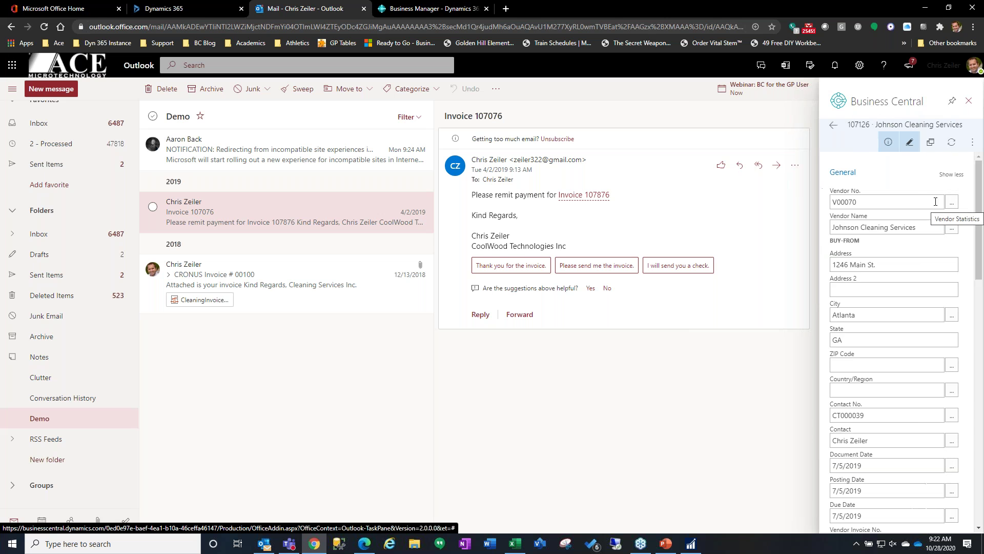
left_click(931, 144)
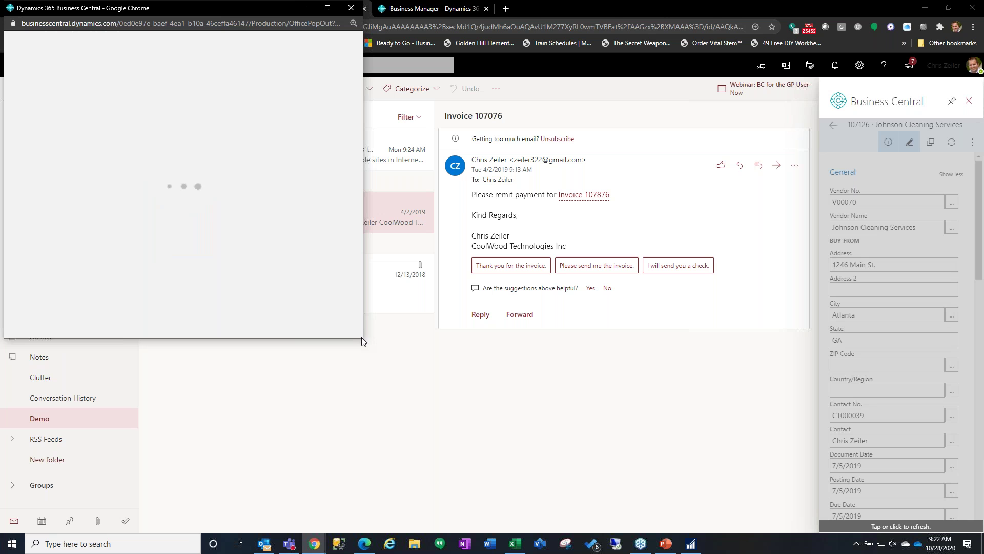
left_click_drag(365, 340, 775, 483)
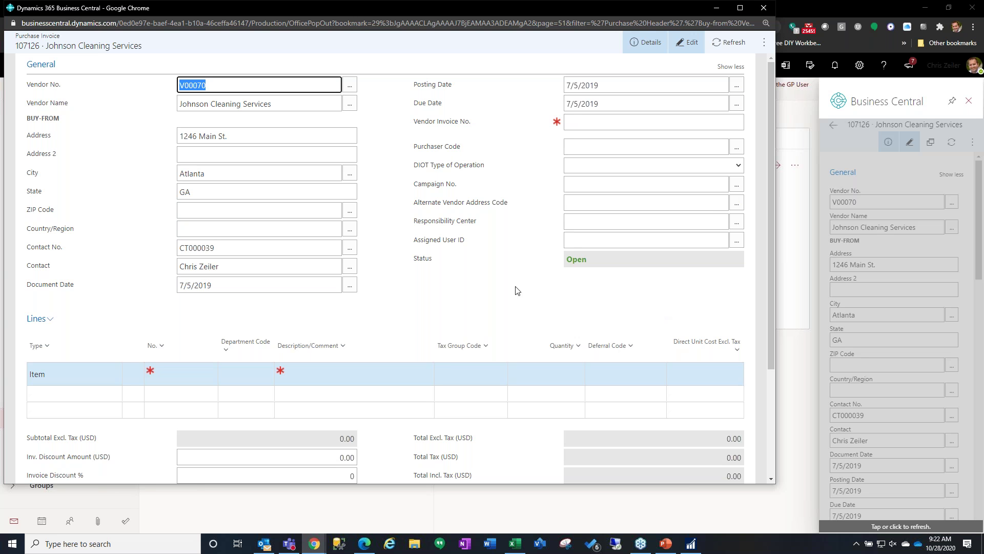
- Enter DEMO 4567 as the purchase invoice's vendor invoice number
left_click(616, 124)
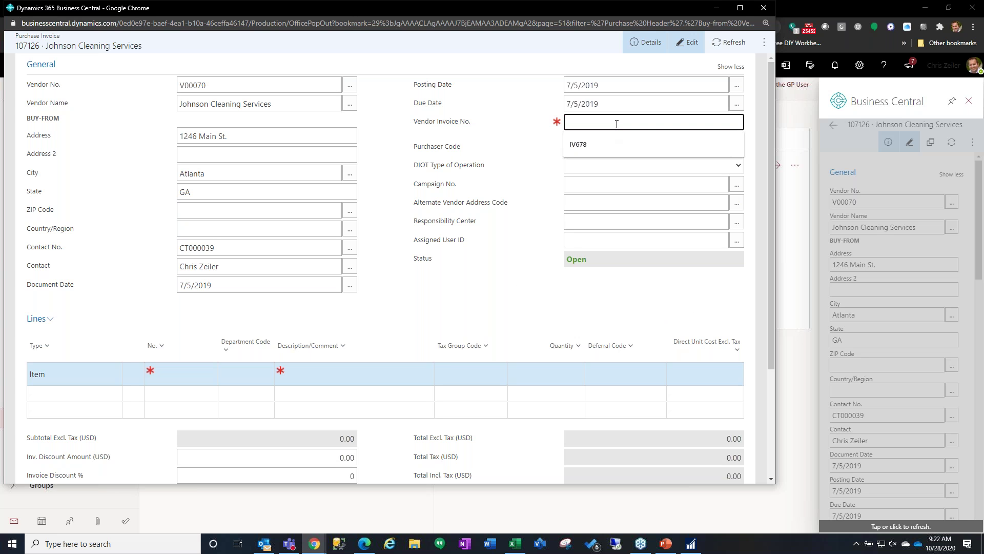
type("DEMO ")
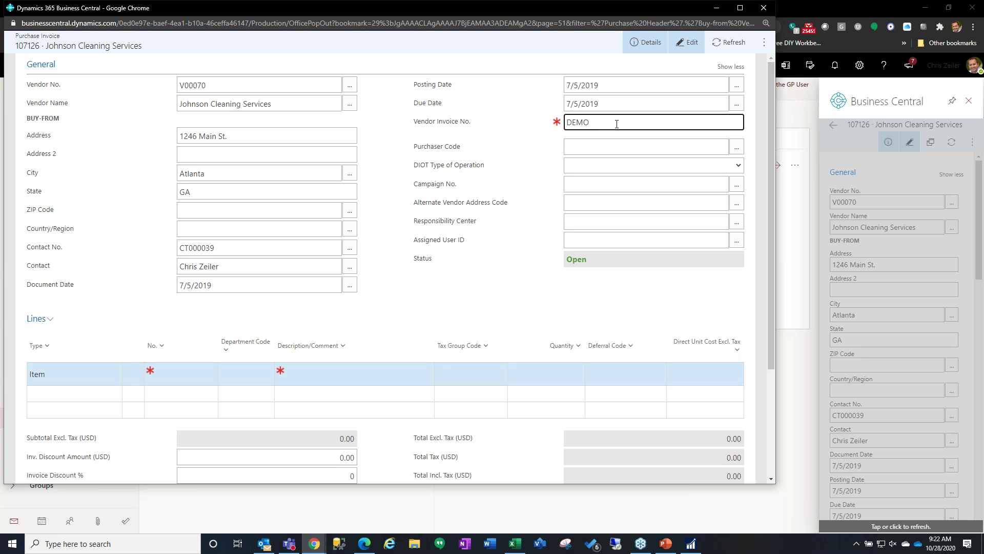
type("4567")
key("Tab")
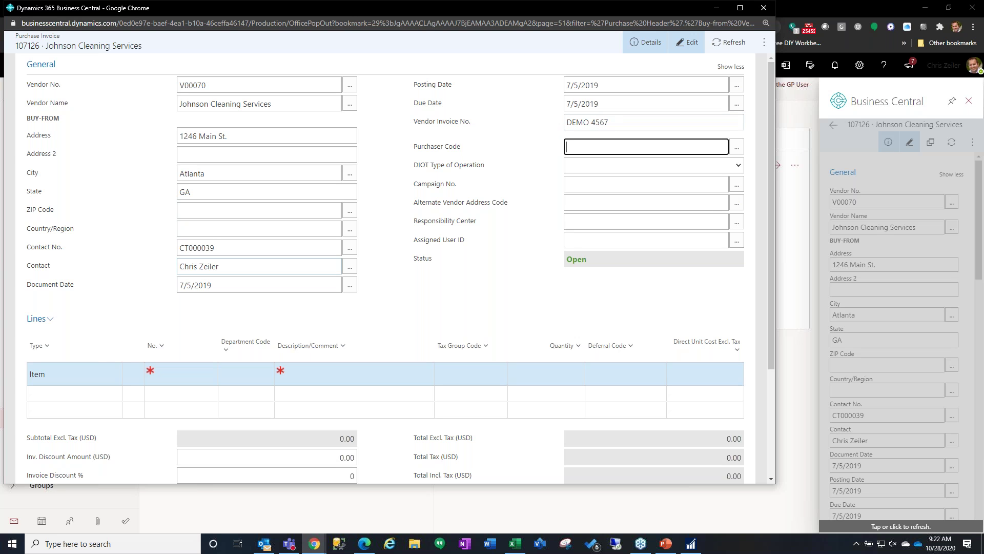
- Set the first invoice line's type to G/L Account and its number to 61500
left_click(66, 378)
type("Account")
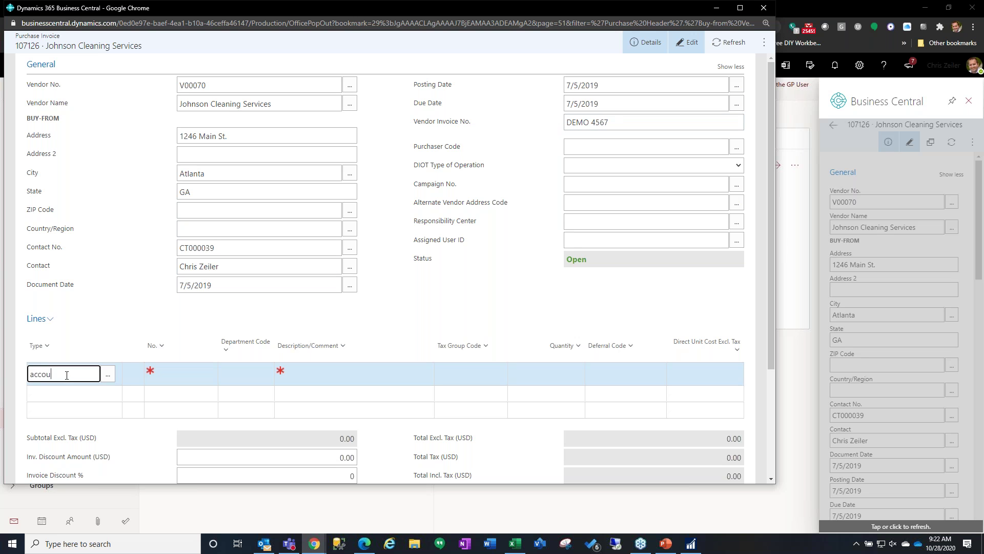
key("Tab")
type("61500")
key("Tab")
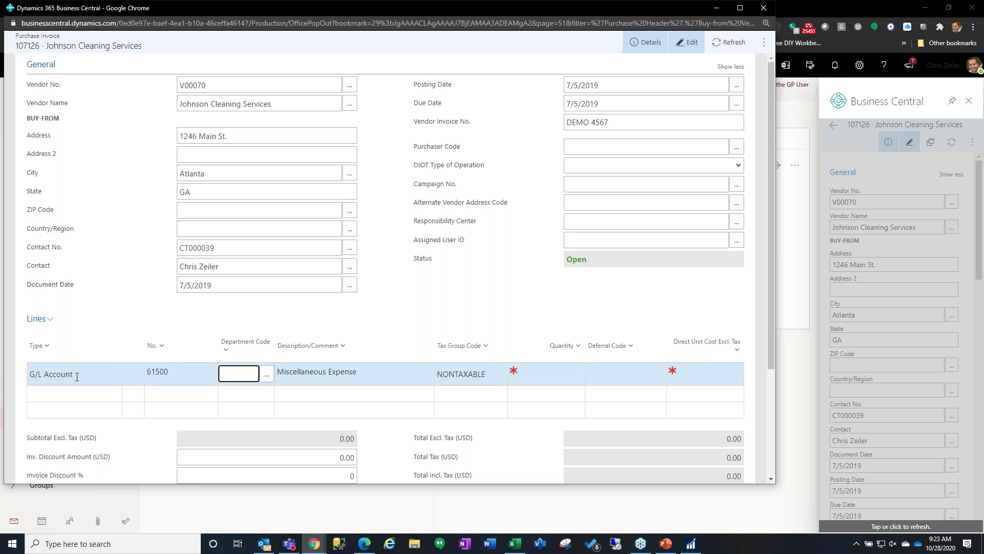
- Give the G/L account line a quantity of 1 and a direct unit cost of 999
left_click(565, 372)
type("1")
key("Tab")
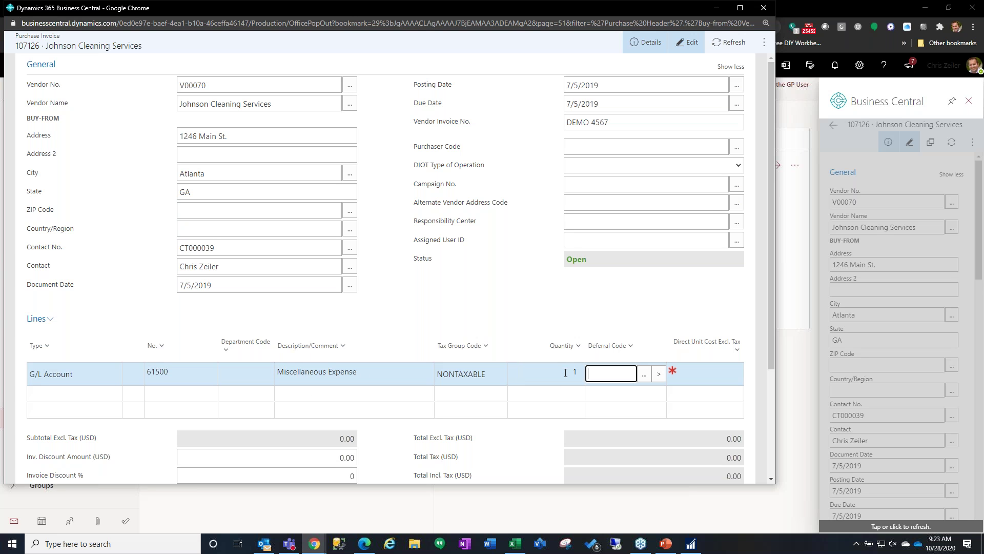
key("Tab")
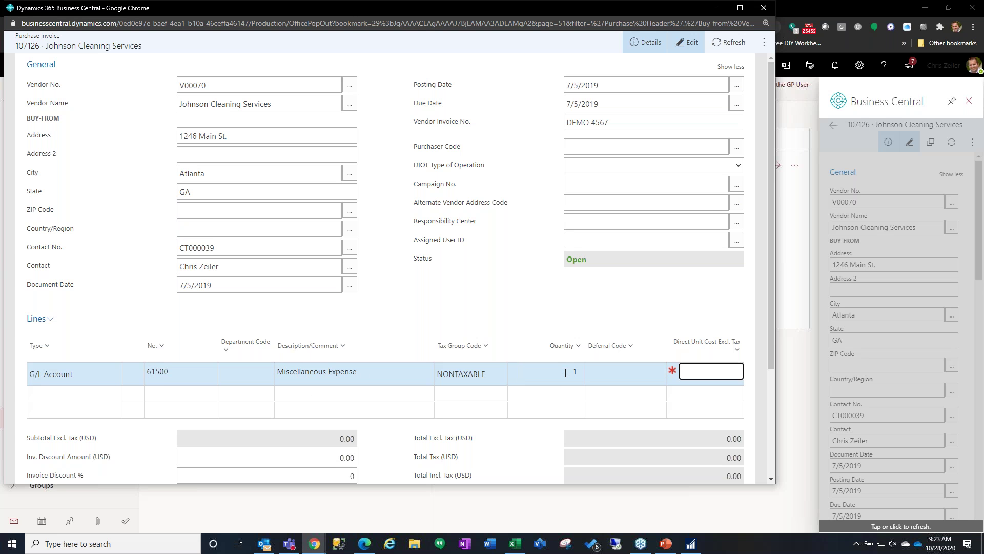
type("99")
type("9.0")
key("BackSpace")
key("Tab")
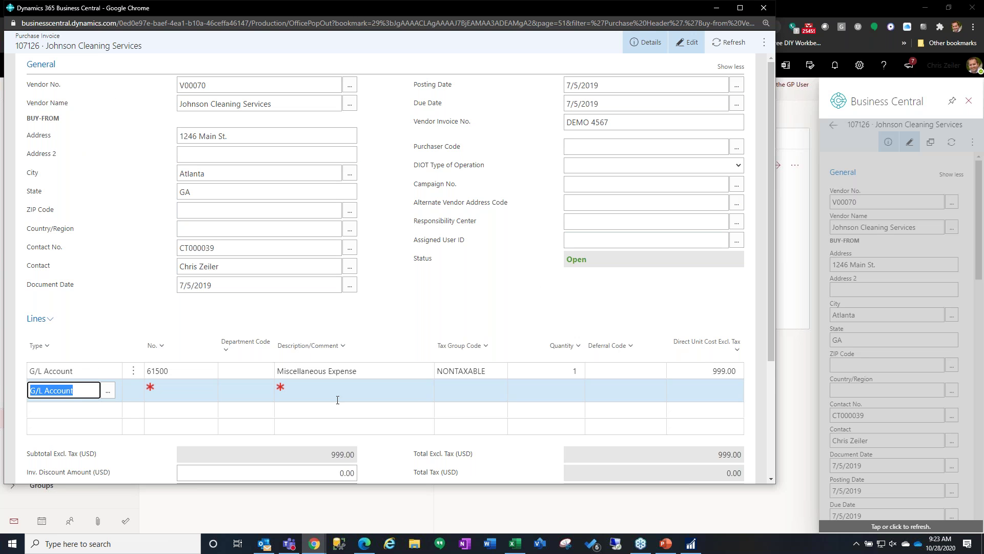
- Review the completed purchase invoice, post it and open the posted invoice
scroll(513, 412, "down", 2)
scroll(532, 412, "down", 1)
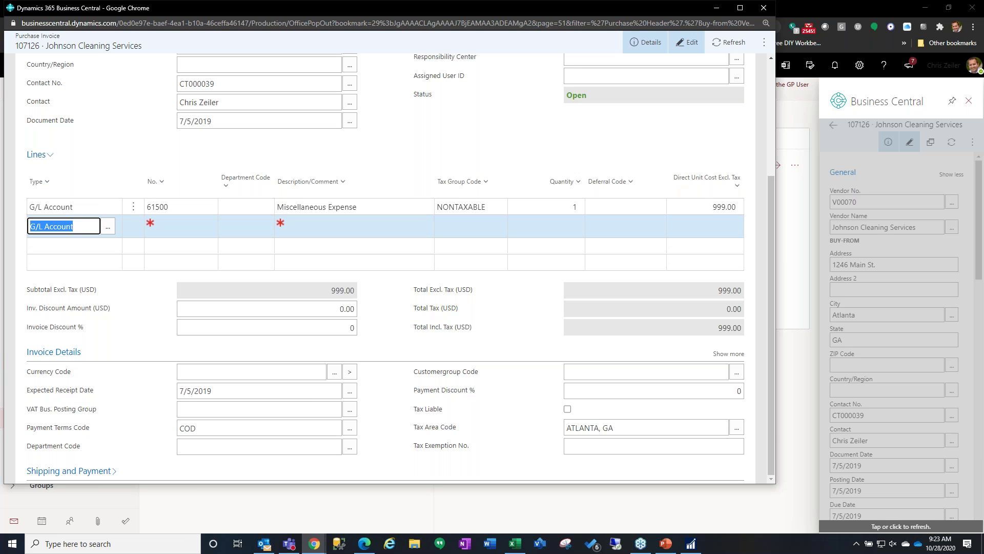
scroll(572, 355, "up", 3)
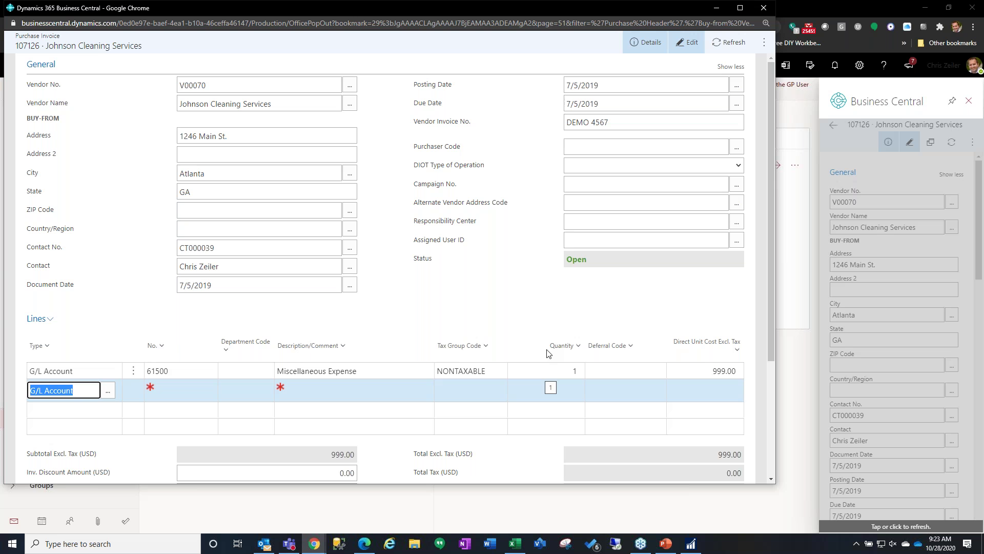
left_click(764, 43)
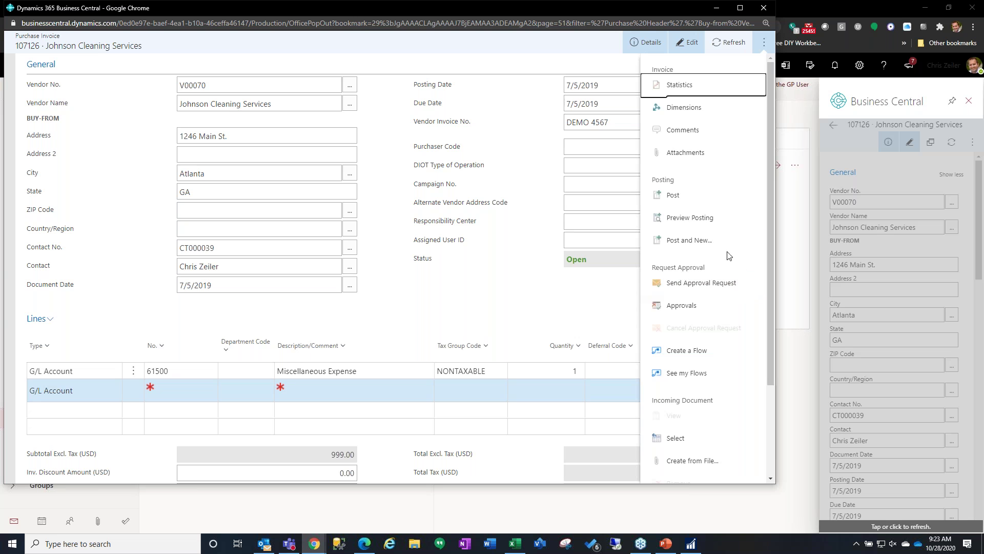
left_click(684, 201)
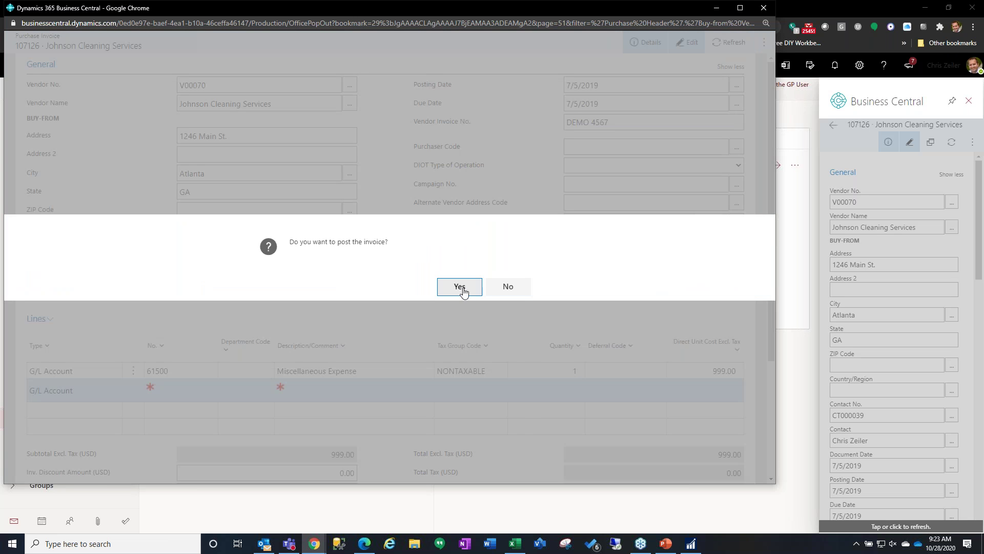
left_click(461, 289)
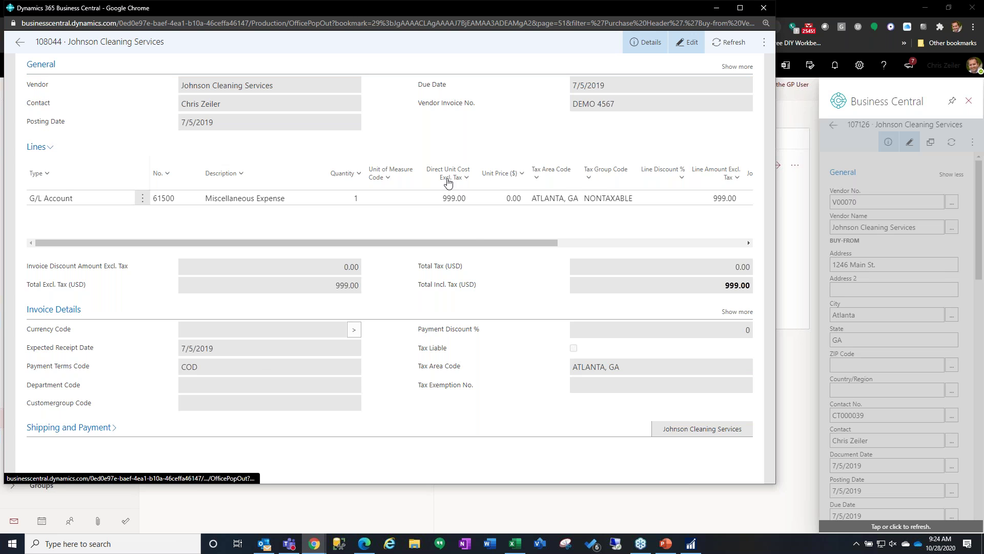
- Close the posted invoice and view the vendor ledger entries behind the vendor's balance, including their external document numbers
left_click(763, 8)
left_click(832, 125)
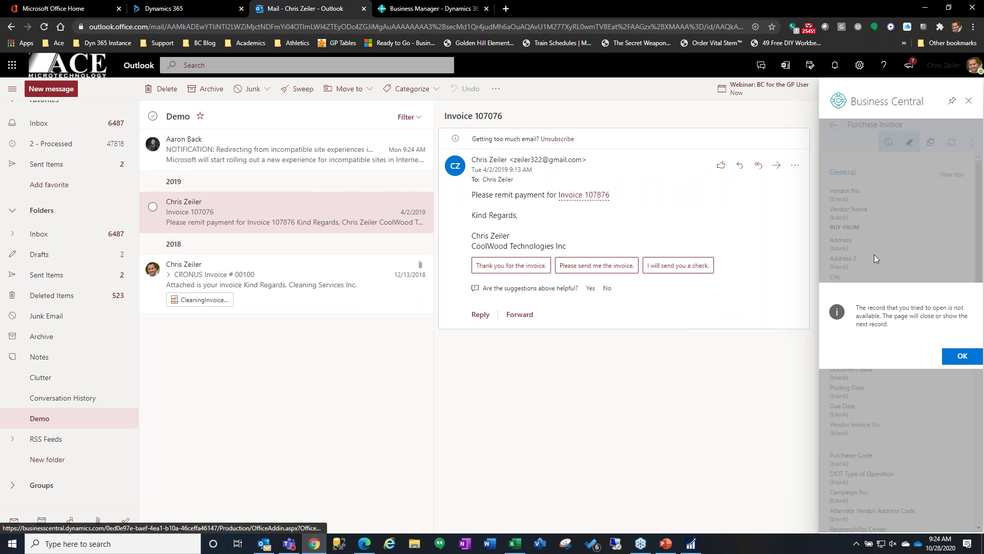
left_click(952, 356)
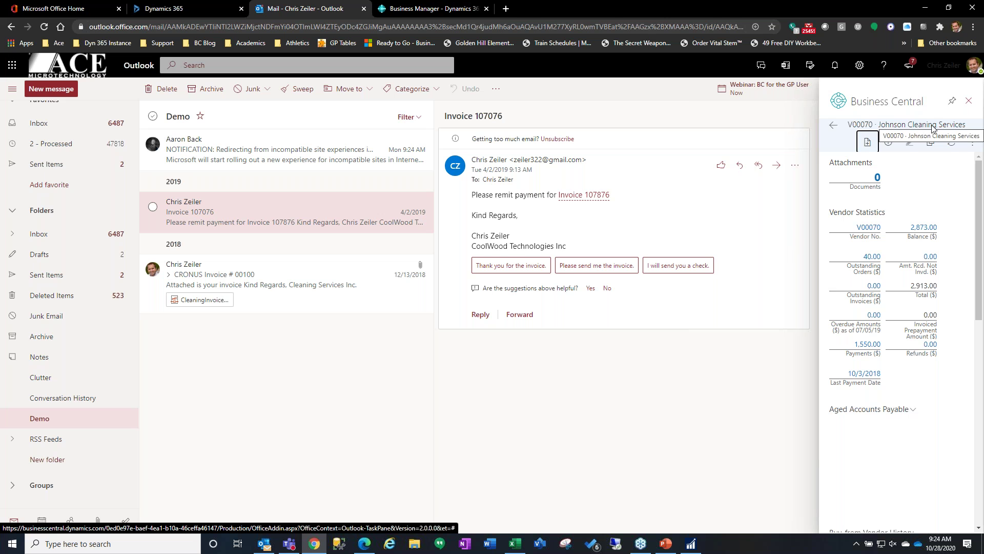
left_click(923, 229)
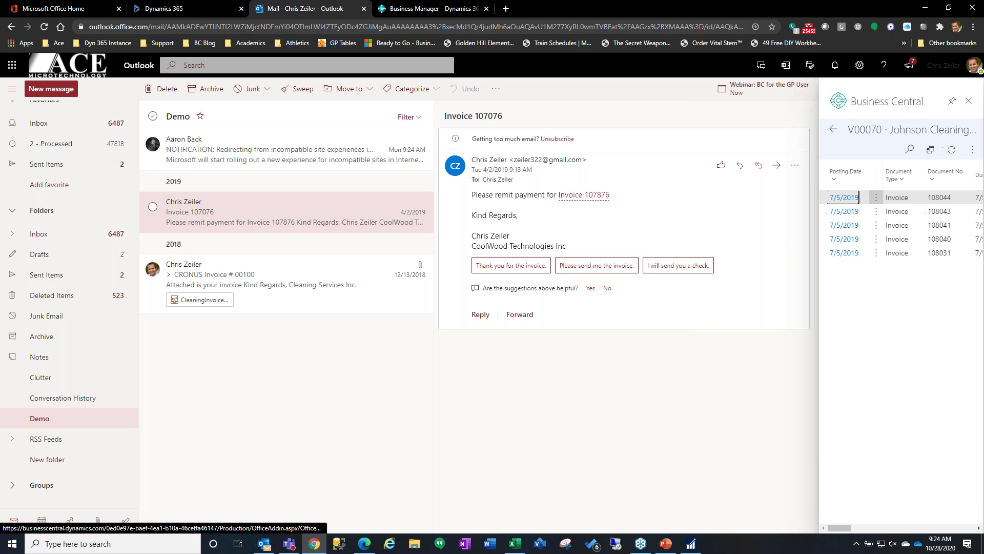
mouse_move(843, 528)
left_mouse_down()
mouse_move(863, 527)
mouse_move(855, 524)
left_mouse_up()
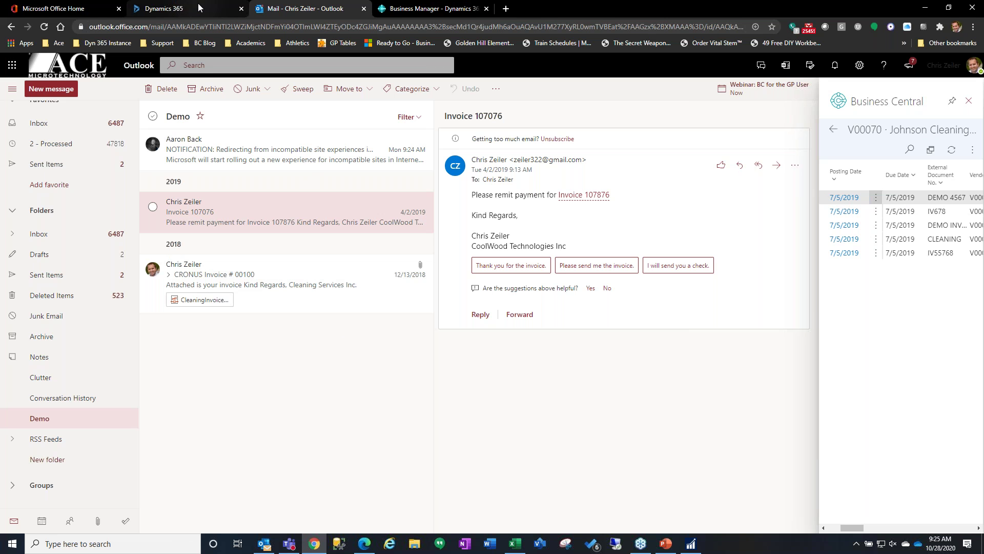
- Open the production Business Central app from the Dynamics 365 home page and close the old Business Manager browser tab
left_click(164, 8)
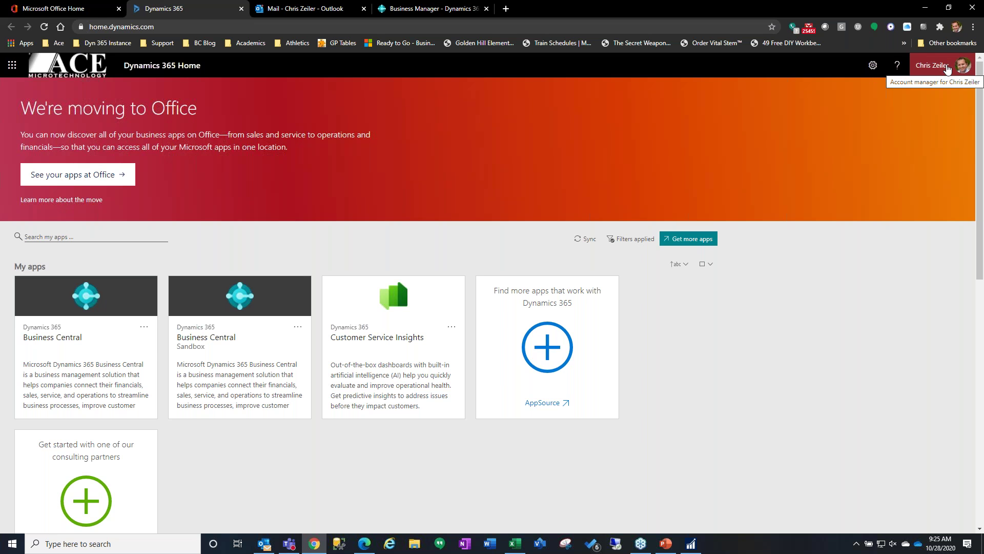
left_click(131, 341)
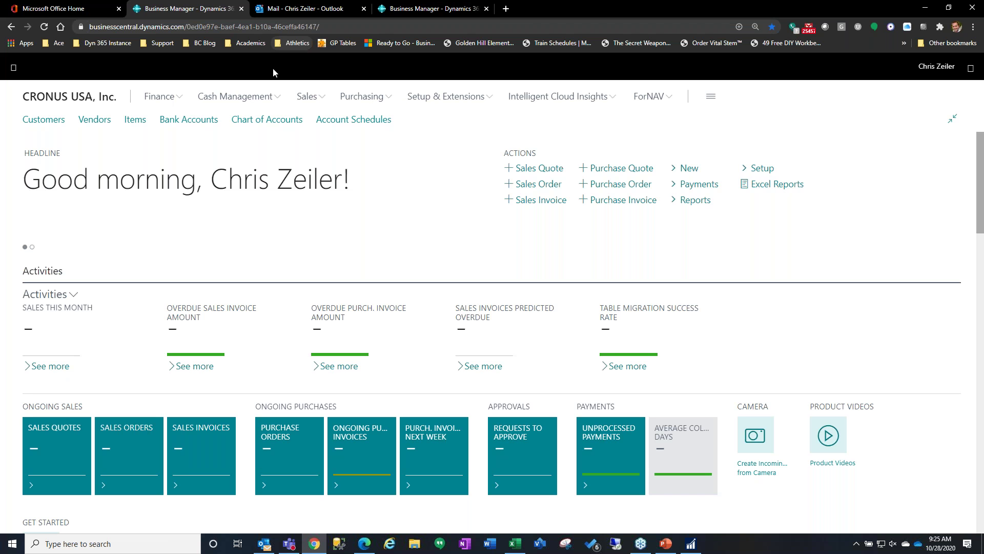
left_click(486, 8)
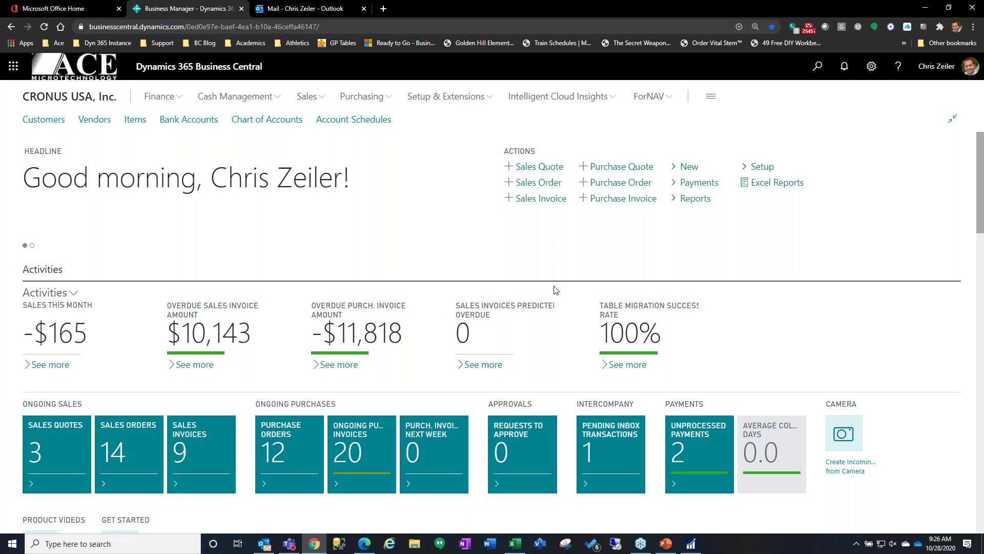
- View the available roles in My Settings, then leave the settings without changing the role
left_click(871, 66)
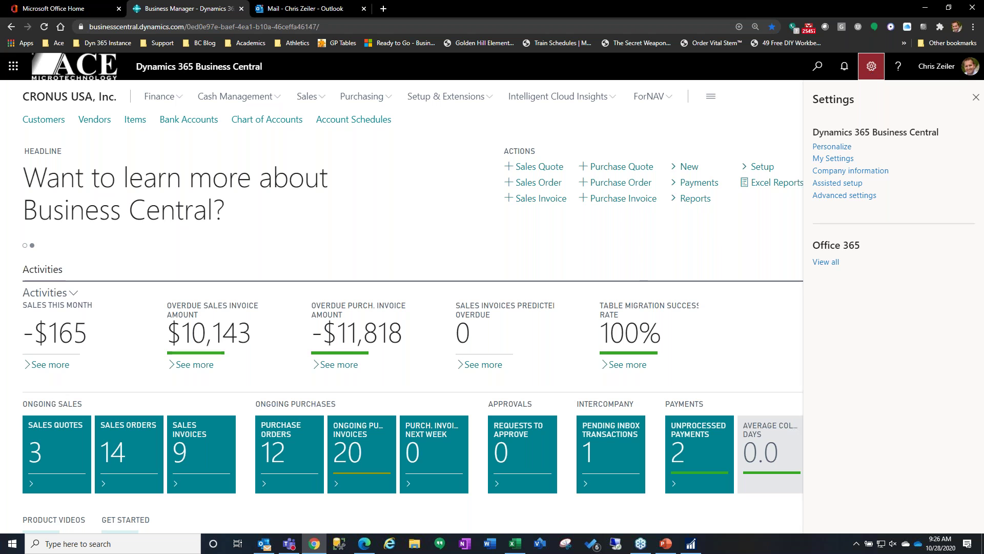
left_click(834, 158)
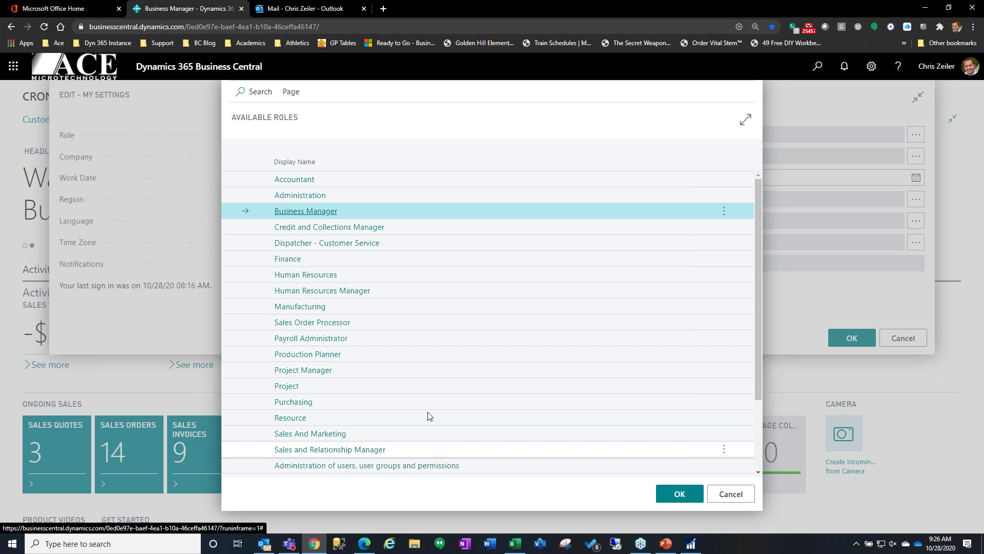
left_click(749, 495)
left_click(904, 342)
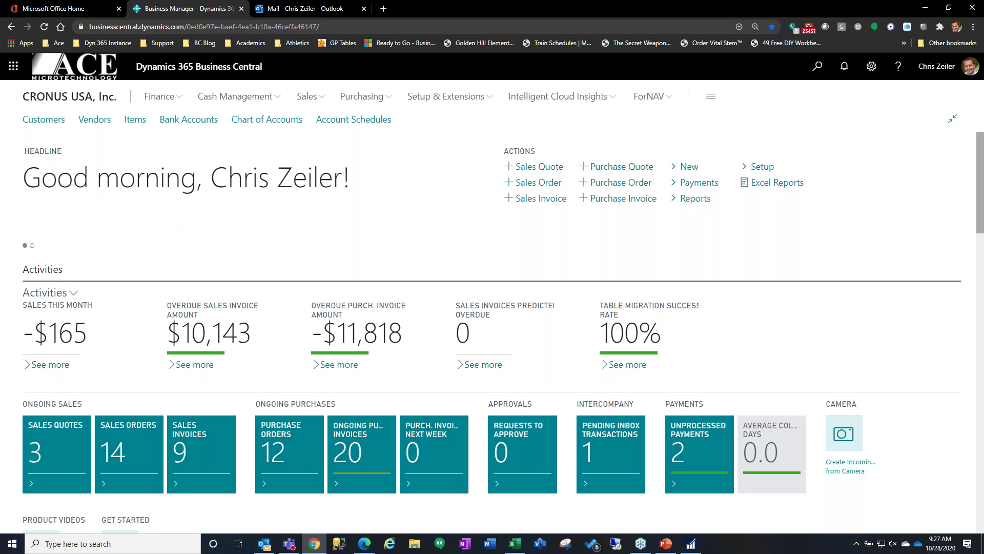
- View the role center's Finance page links and compare its Activities section with the home page in Microsoft Dynamics GP
left_click(170, 100)
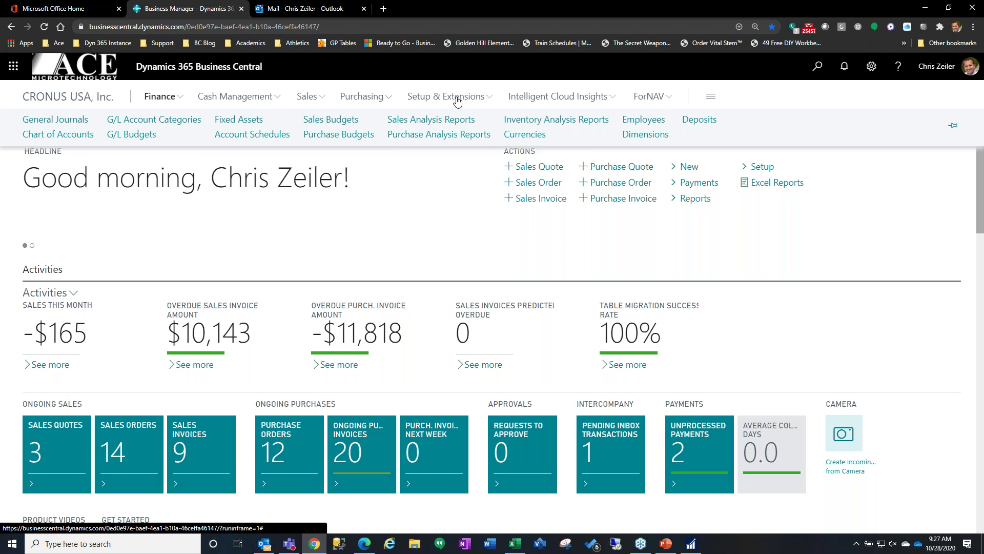
left_click(378, 101)
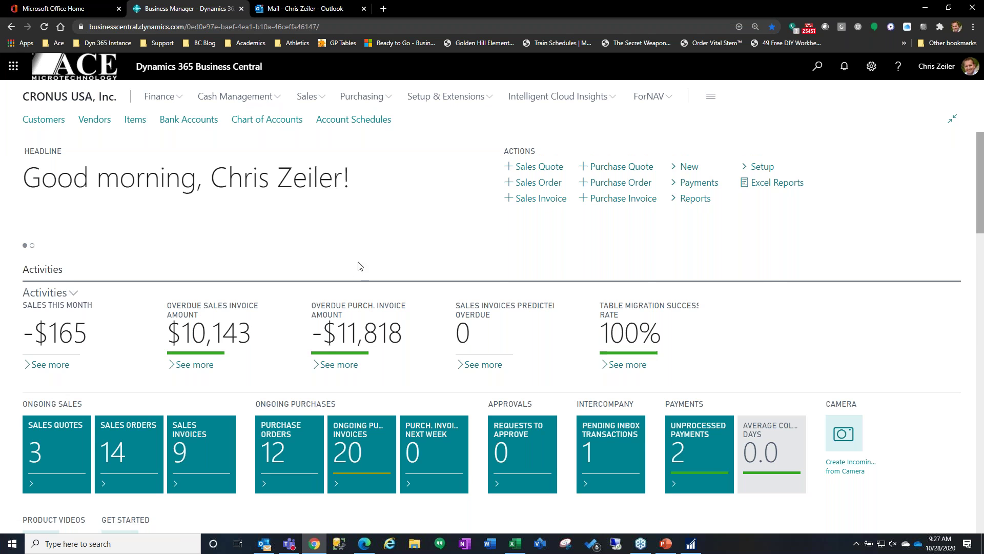
scroll(360, 266, "down", 2)
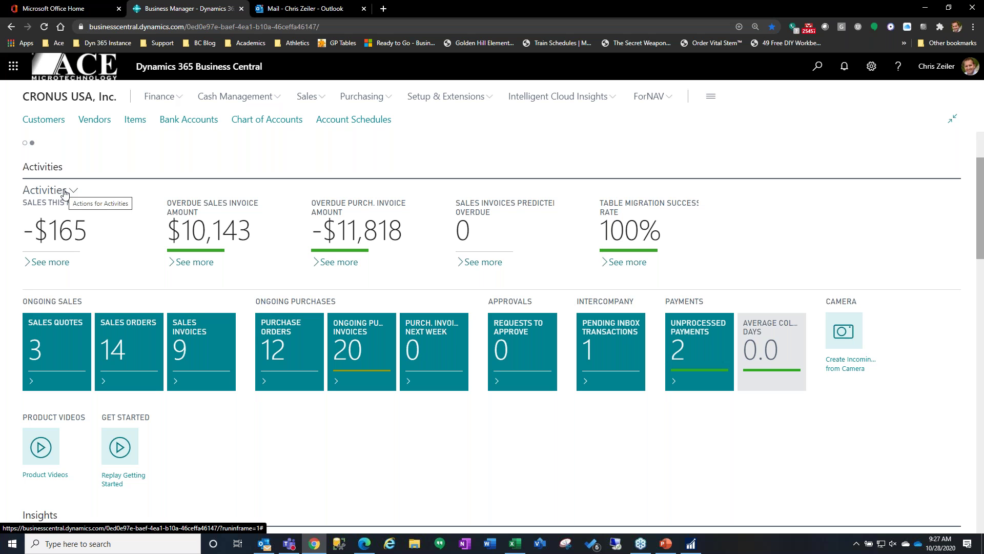
left_click(691, 544)
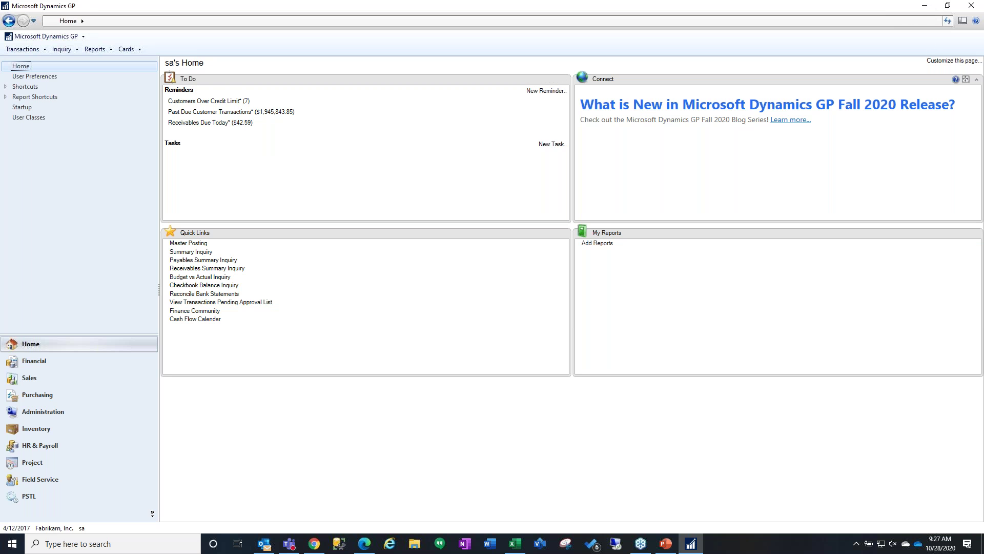
left_click(924, 9)
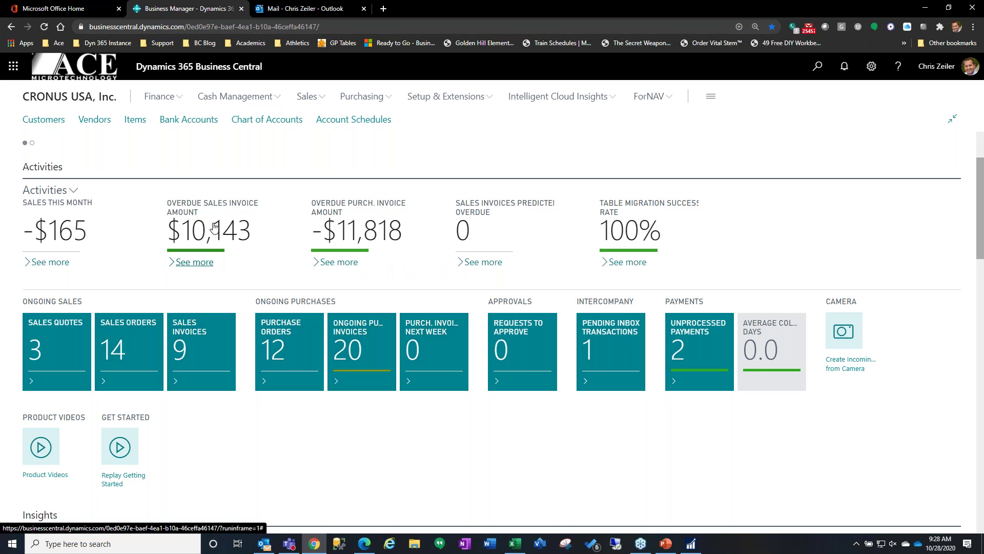
- Examine the role center's Activities figures, the sales and purchase tiles, and the cash cycle chart under Insights
mouse_move(215, 227)
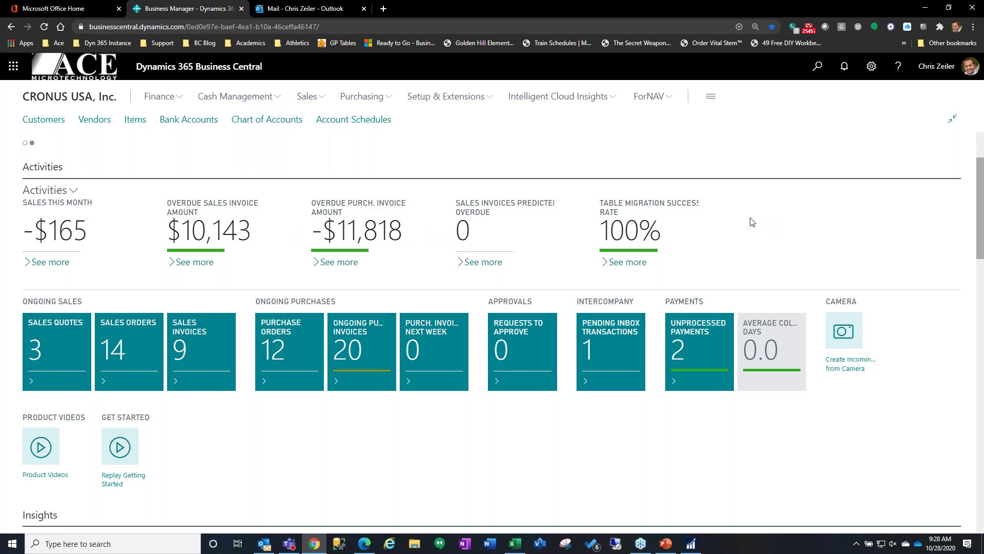
scroll(732, 437, "down", 1)
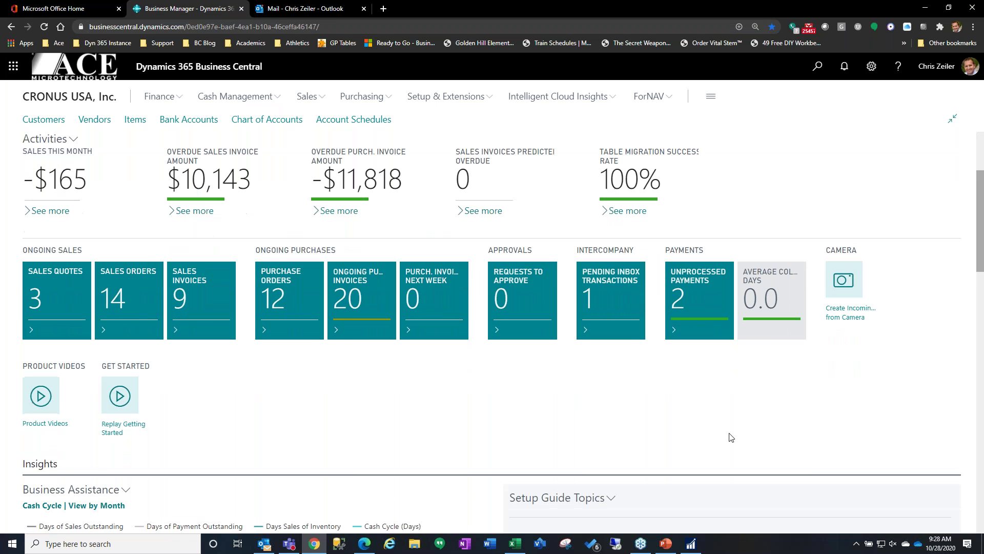
scroll(731, 437, "down", 2)
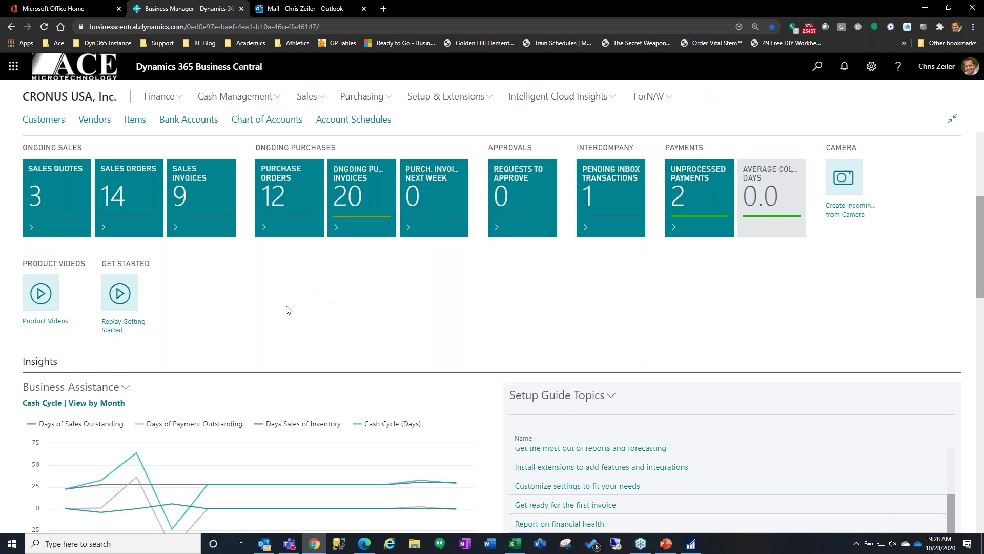
scroll(286, 310, "up", 1)
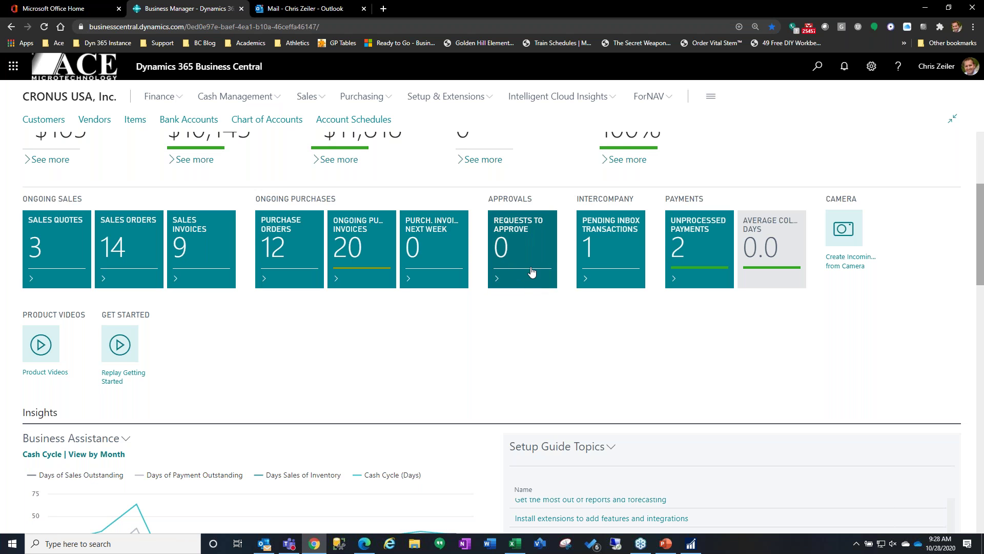
scroll(755, 353, "down", 5)
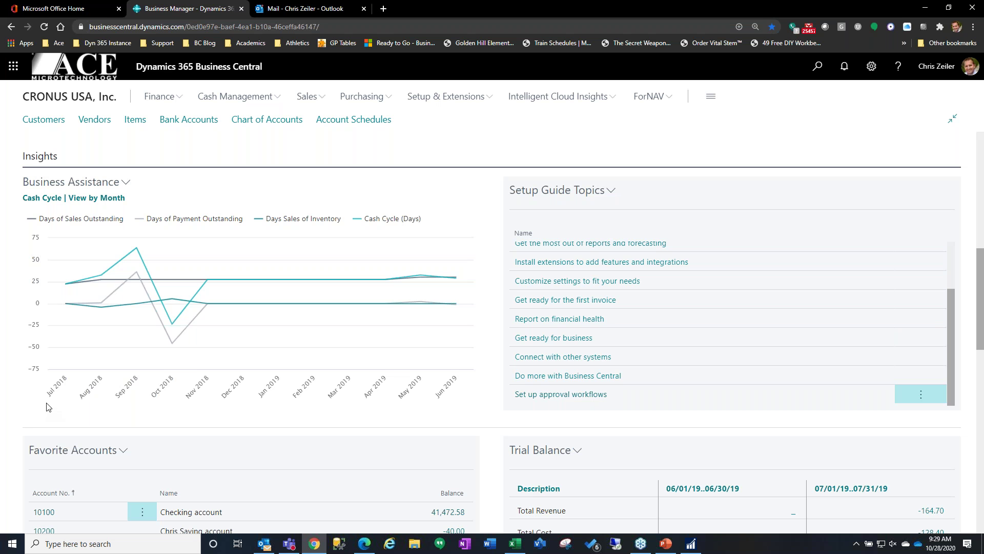
- Examine the Favorite Accounts, Trial Balance, Self-Service and Power BI Reports sections, then return to the role center's headline
scroll(468, 388, "down", 1)
scroll(467, 388, "down", 4)
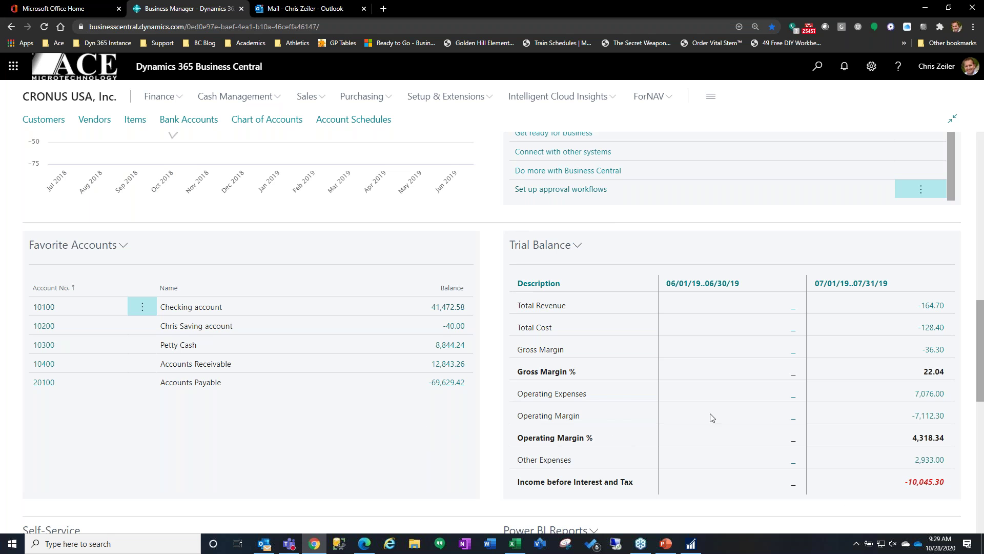
scroll(790, 471, "down", 2)
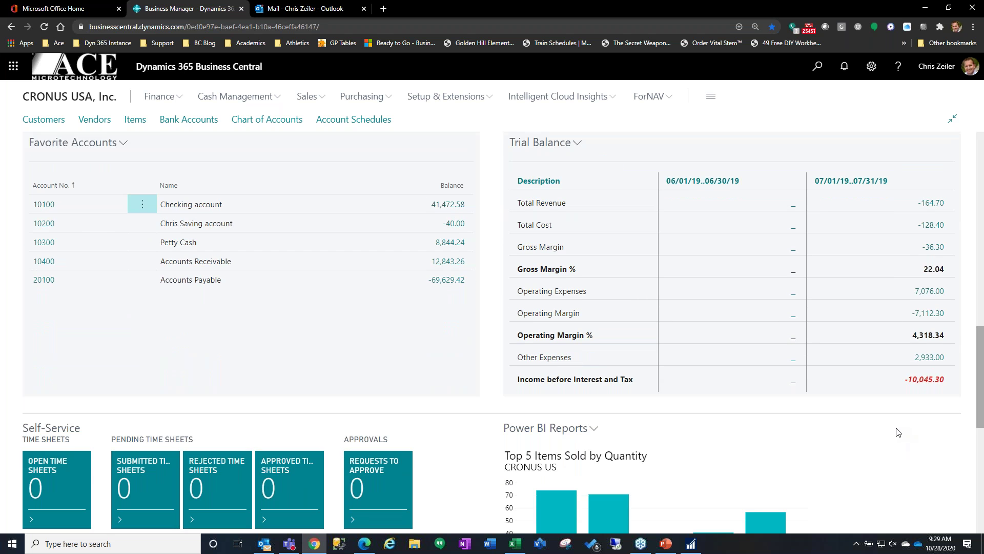
scroll(894, 432, "down", 5)
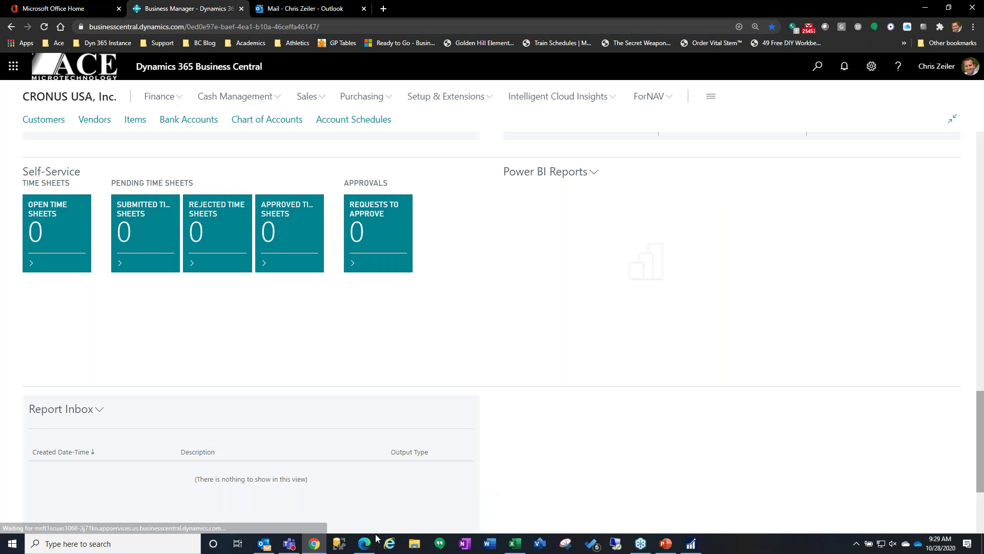
scroll(533, 432, "up", 6)
scroll(533, 432, "up", 2)
scroll(536, 410, "down", 5)
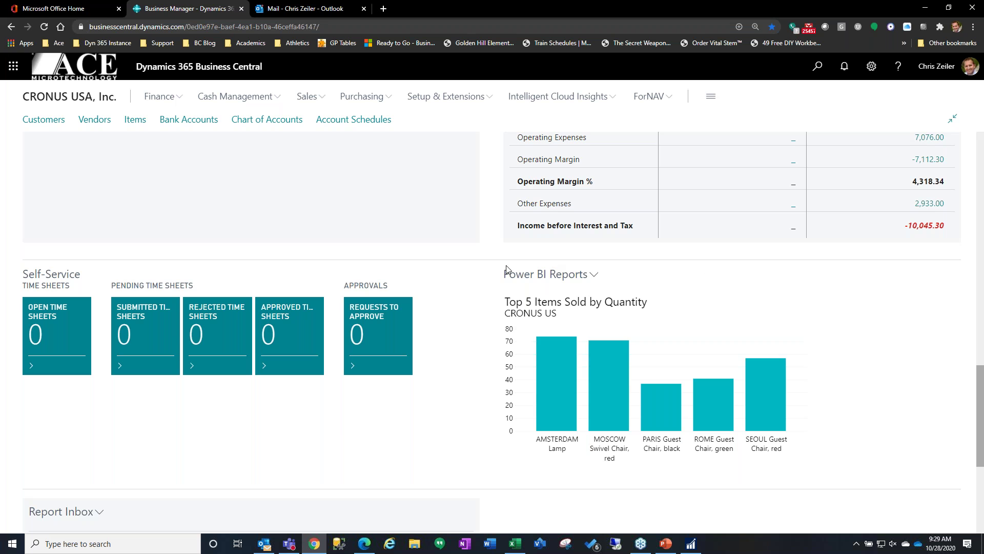
mouse_move(822, 453)
scroll(522, 404, "up", 15)
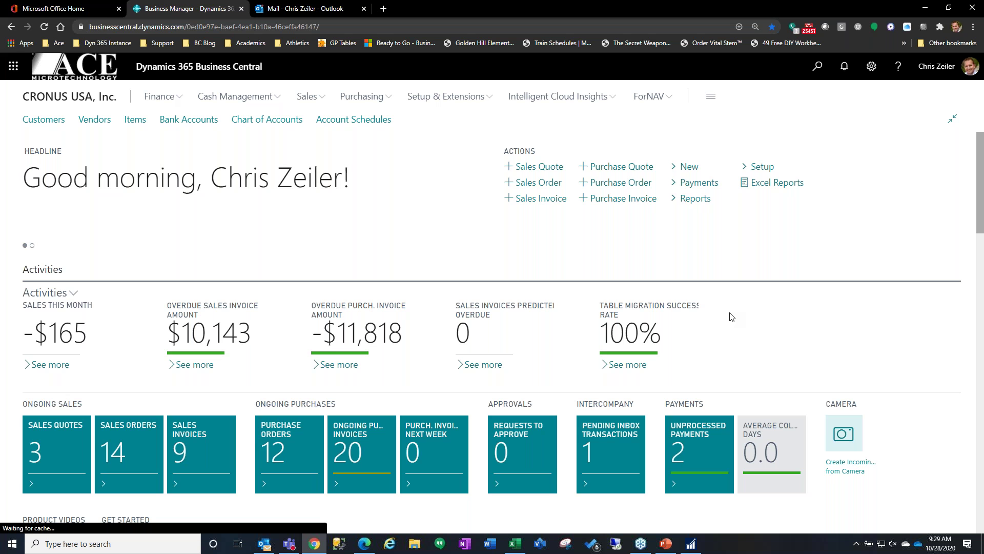
- Search Business Central for "vendor" and show all matching pages and tasks
left_click(818, 71)
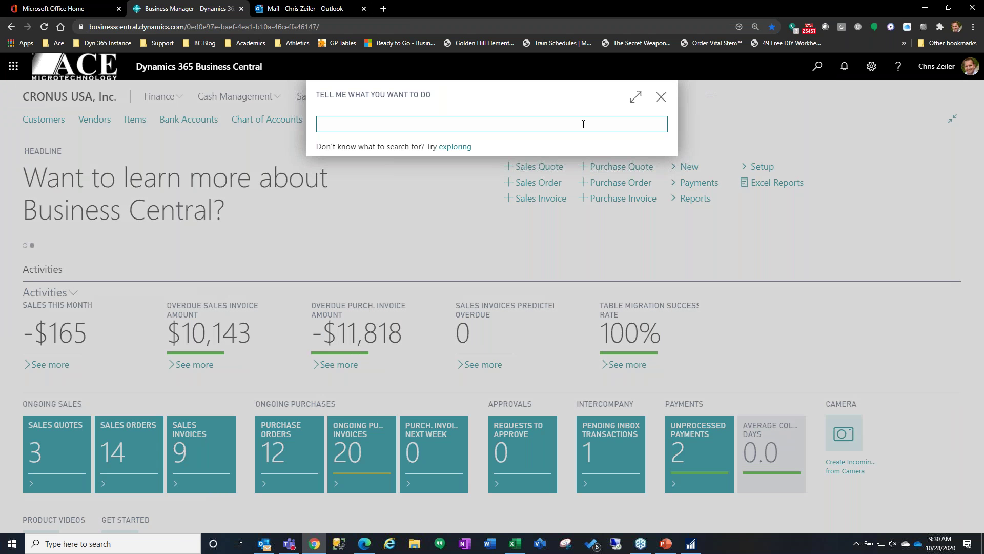
left_click(558, 126)
type("vendor")
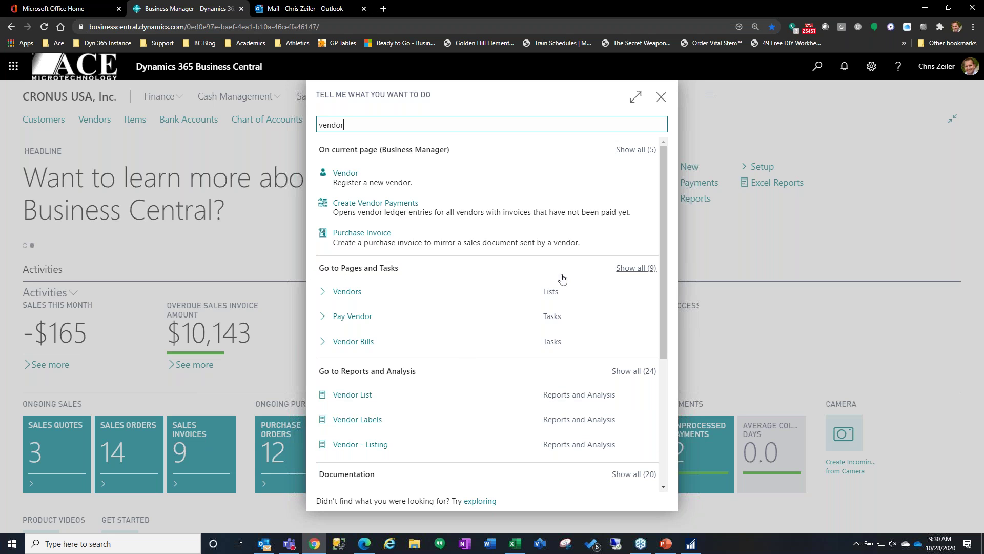
left_click(630, 270)
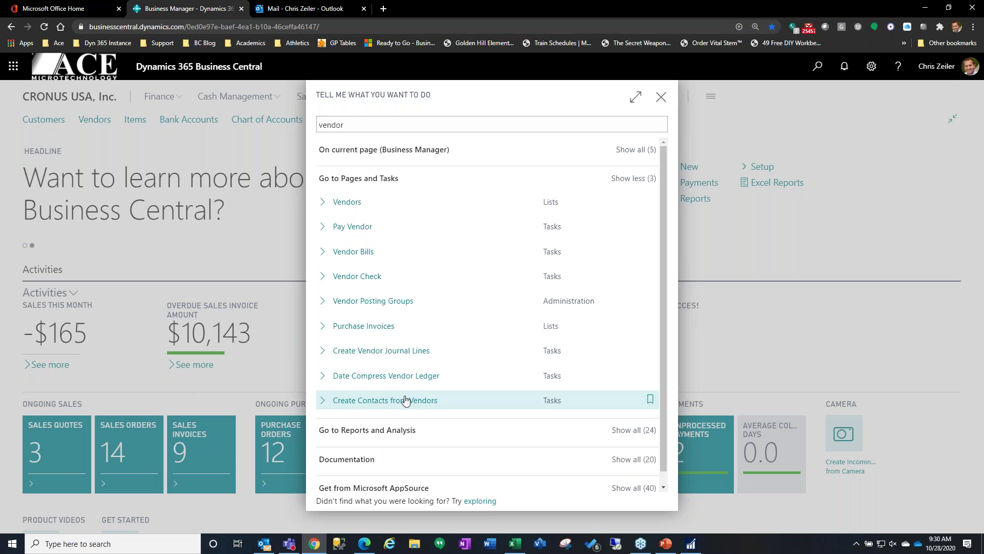
scroll(495, 386, "down", 1)
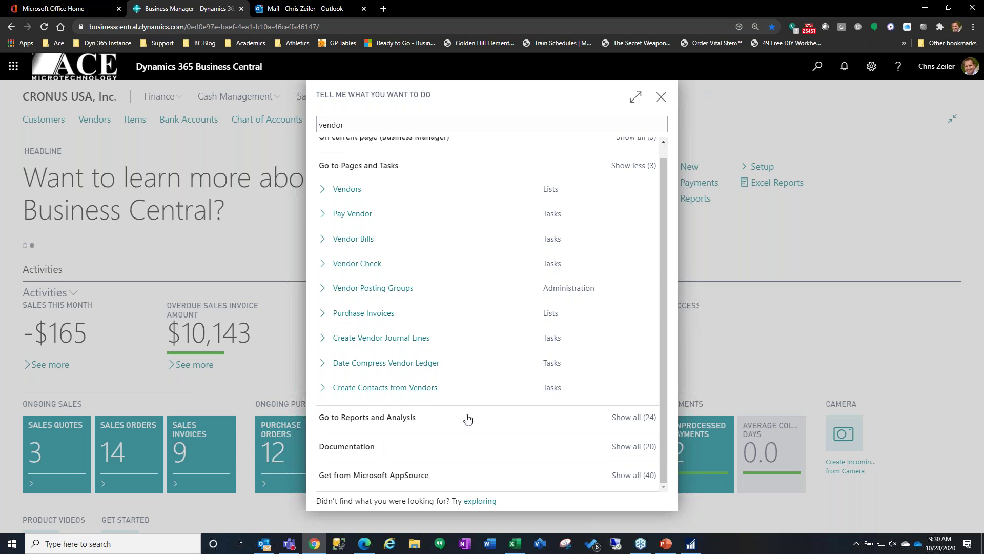
- Show all matching reports and analysis entries for the vendor search and look through the list
left_click(641, 417)
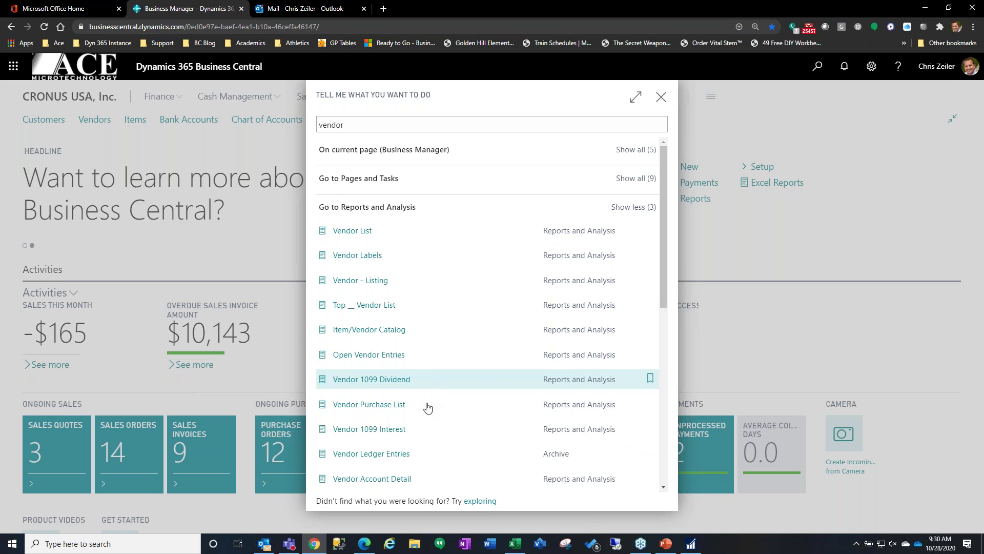
scroll(389, 420, "down", 3)
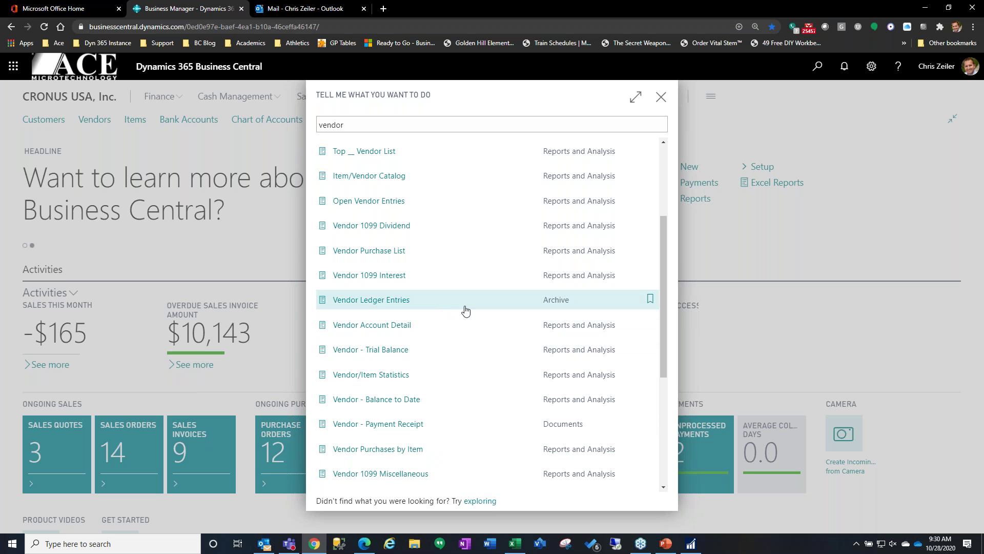
scroll(465, 309, "down", 5)
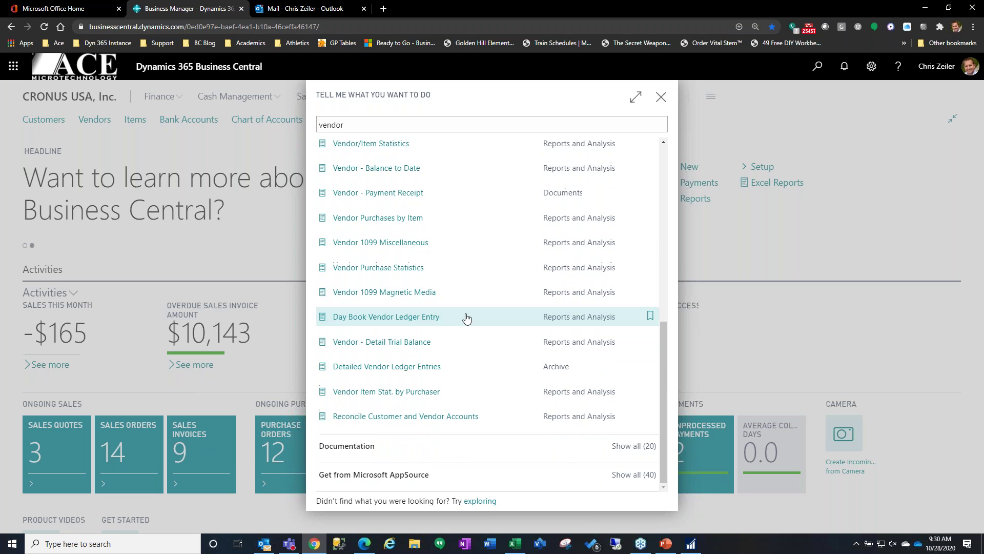
- Show all matching documentation for the vendor search and open the article How to Set Up Vendors for Remittance
left_click(648, 446)
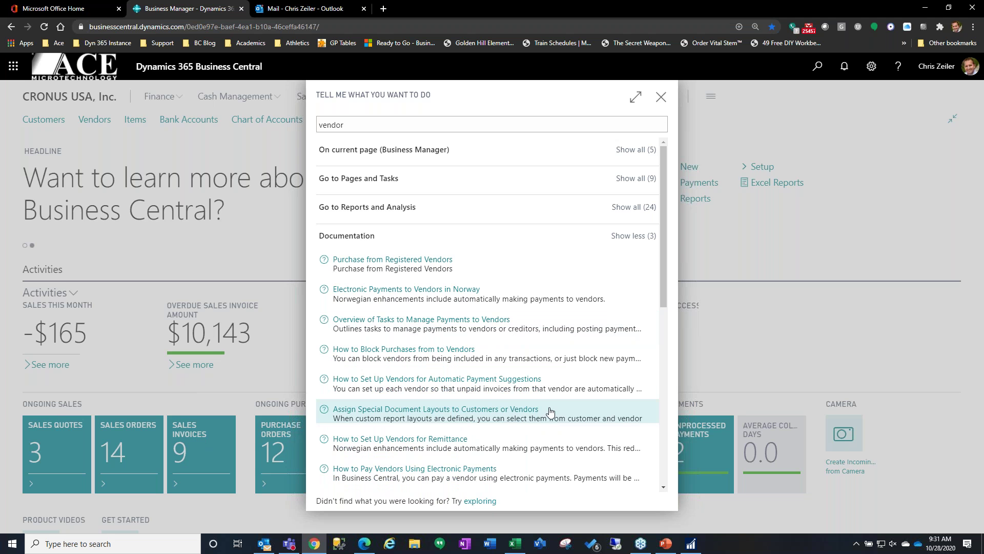
scroll(549, 412, "down", 2)
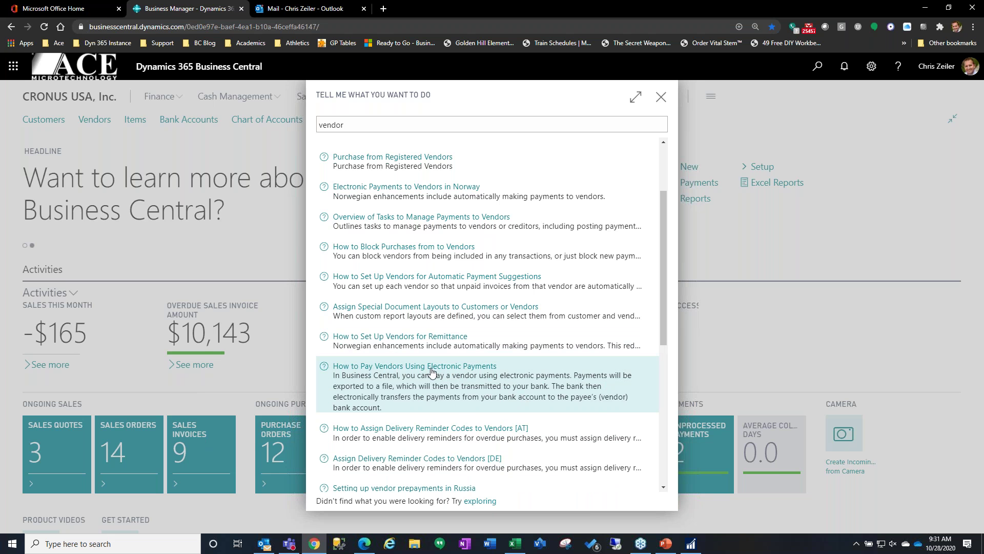
left_click(430, 338)
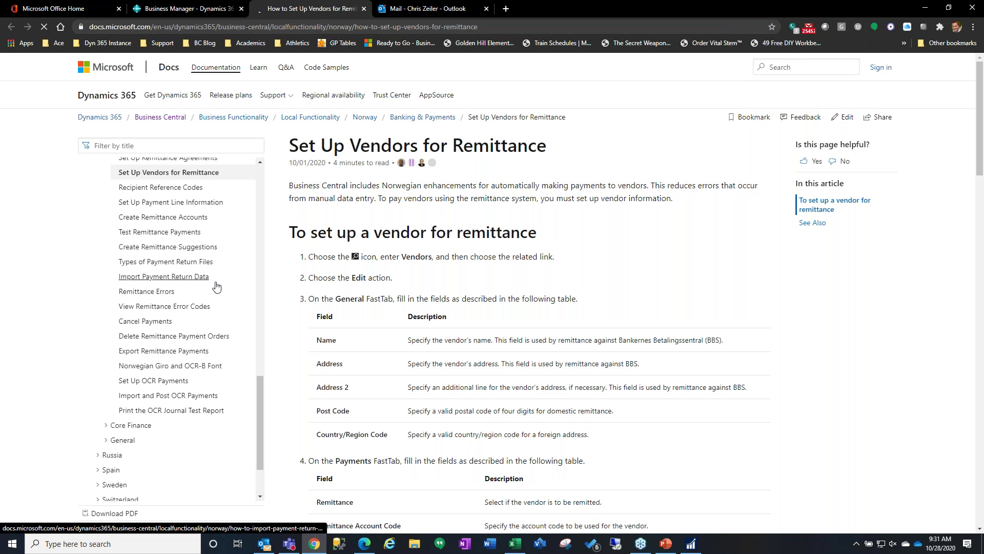
- Look through the Set Up Vendors for Remittance article and its neighbouring topics in the documentation contents
scroll(189, 239, "up", 3)
scroll(189, 240, "up", 2)
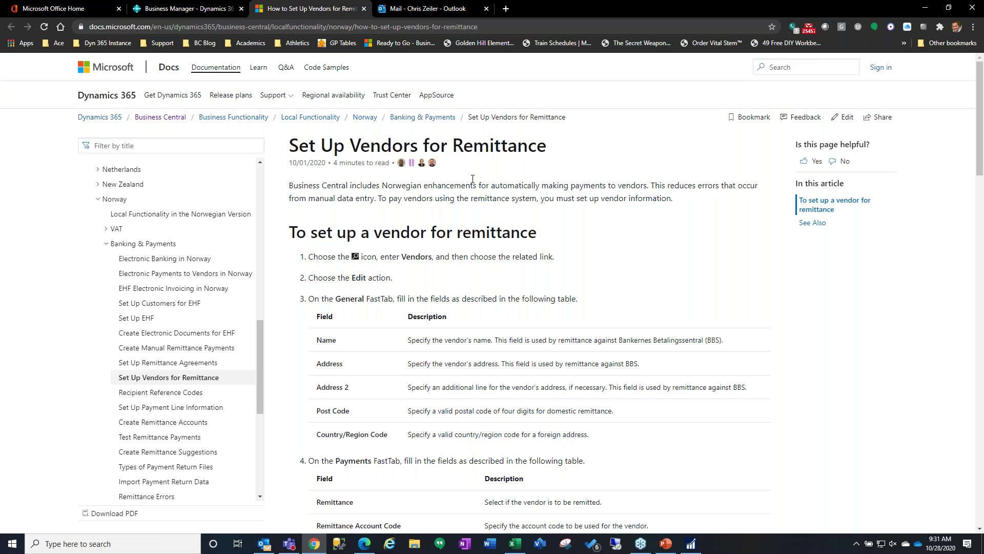
scroll(529, 408, "down", 7)
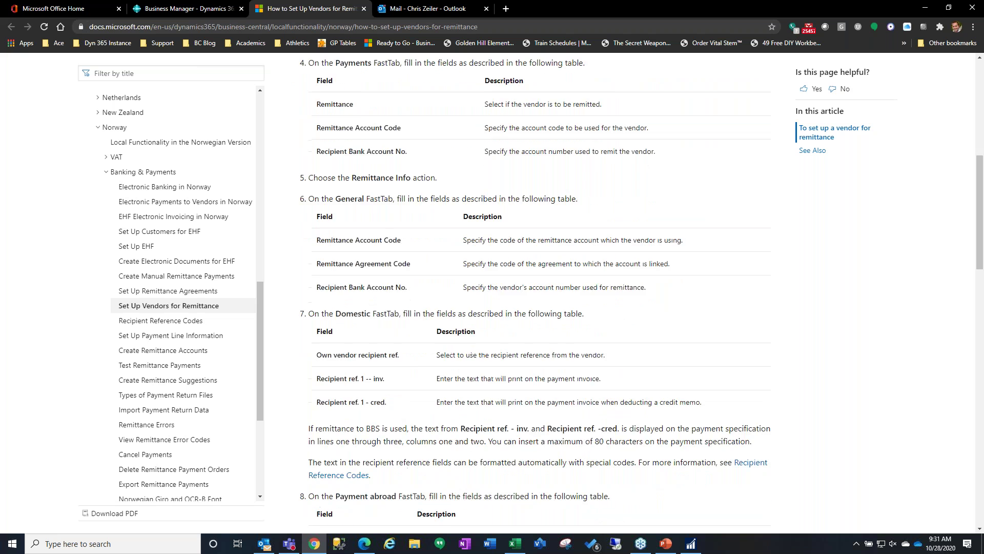
scroll(539, 293, "down", 5)
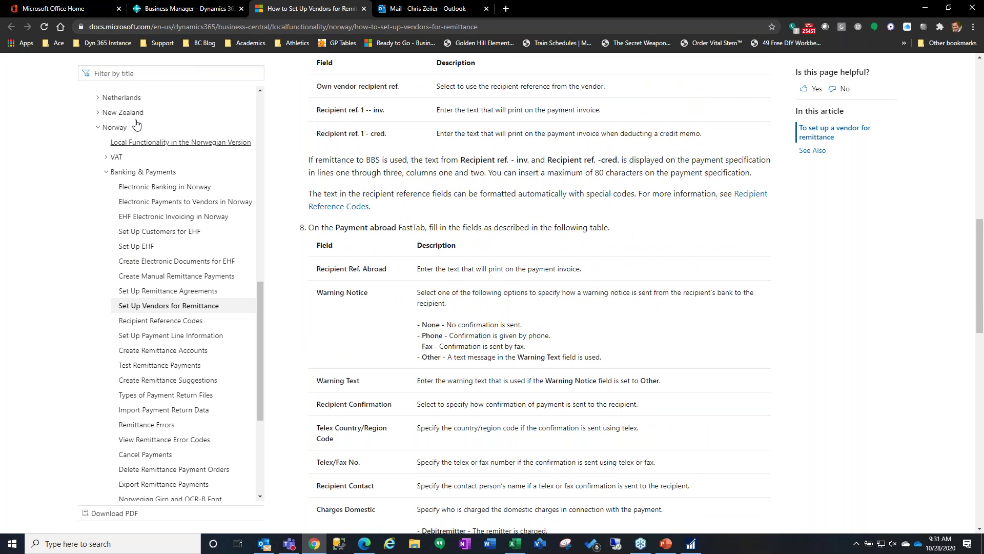
- Collapse Norway's Banking & Payments topics and expand the United States local functionality topics in the documentation contents
left_click(105, 175)
scroll(137, 353, "down", 1)
left_click(99, 453)
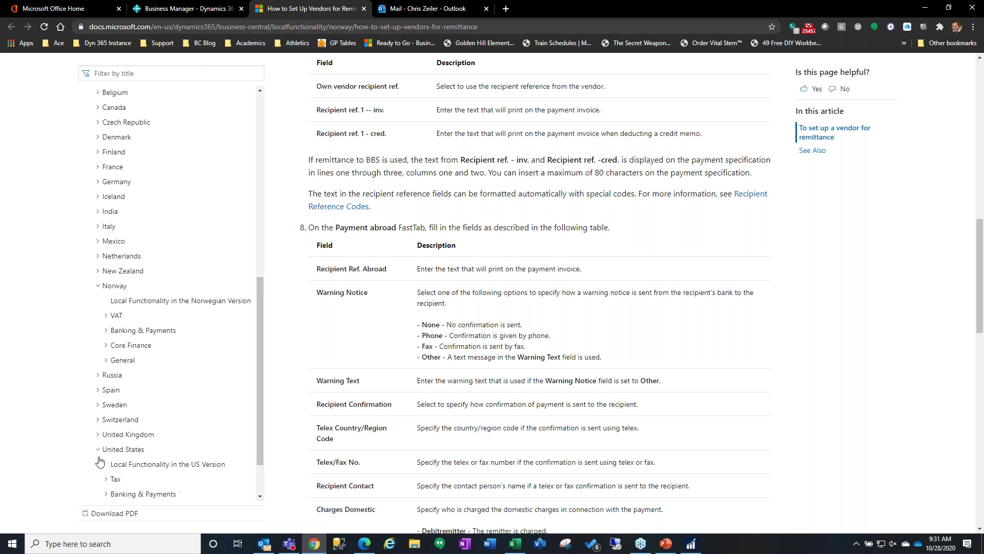
scroll(134, 430, "down", 3)
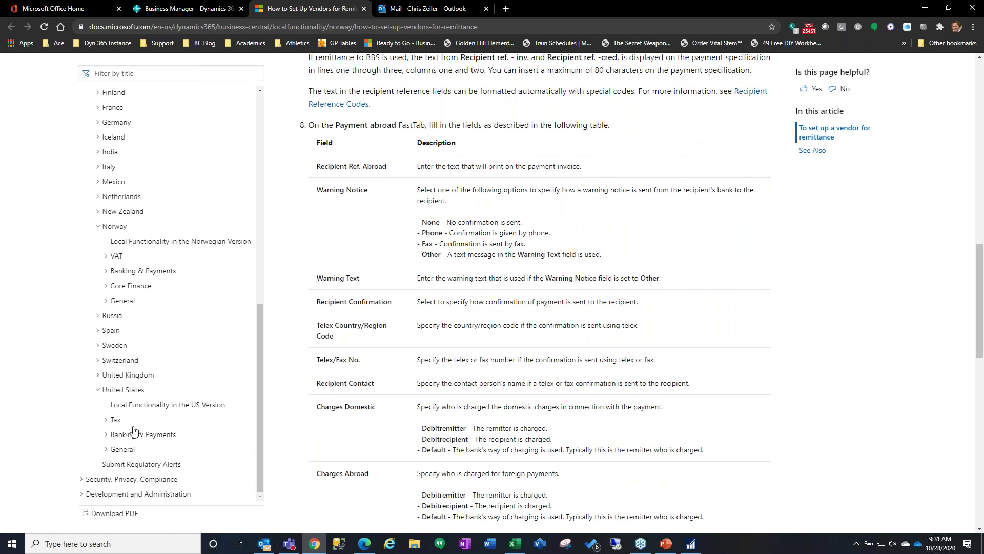
scroll(133, 430, "up", 5)
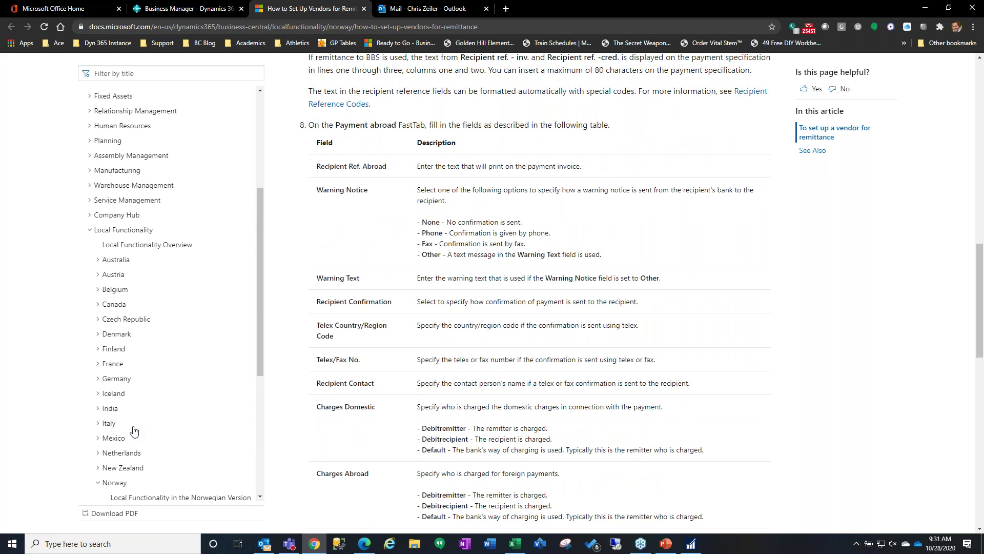
scroll(103, 200, "up", 3)
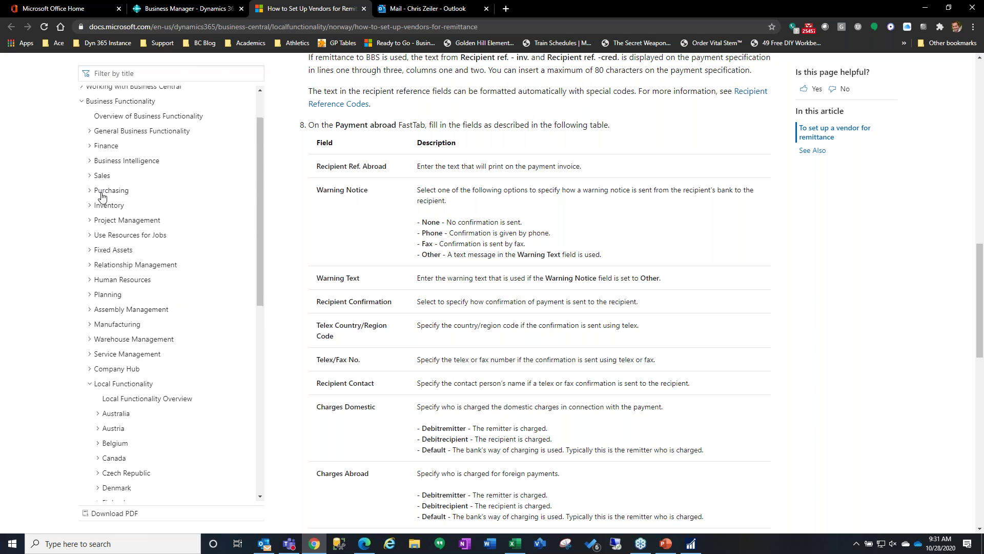
- Expand the Purchasing and Inventory documentation topics to view their articles, and close the documentation page
left_click(91, 192)
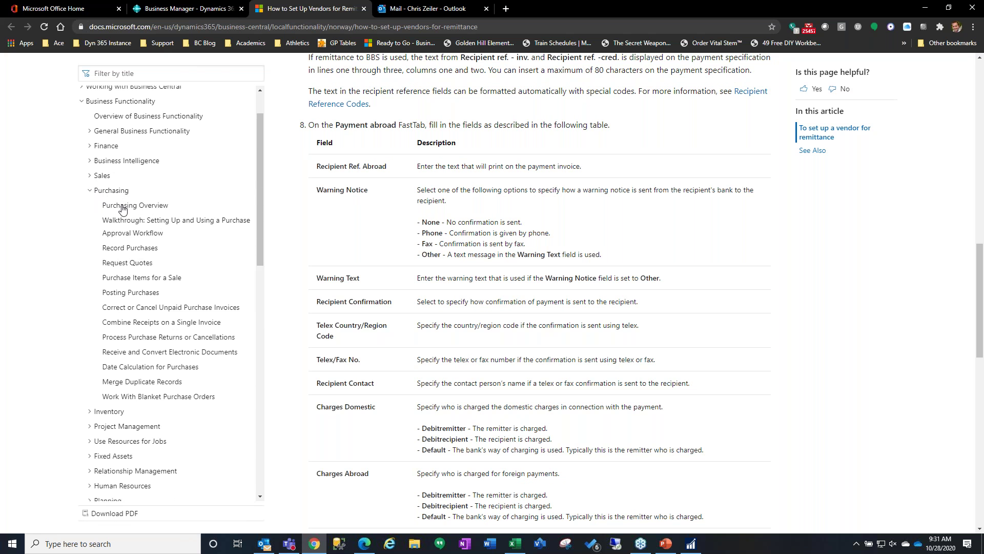
left_click(91, 413)
scroll(148, 434, "down", 1)
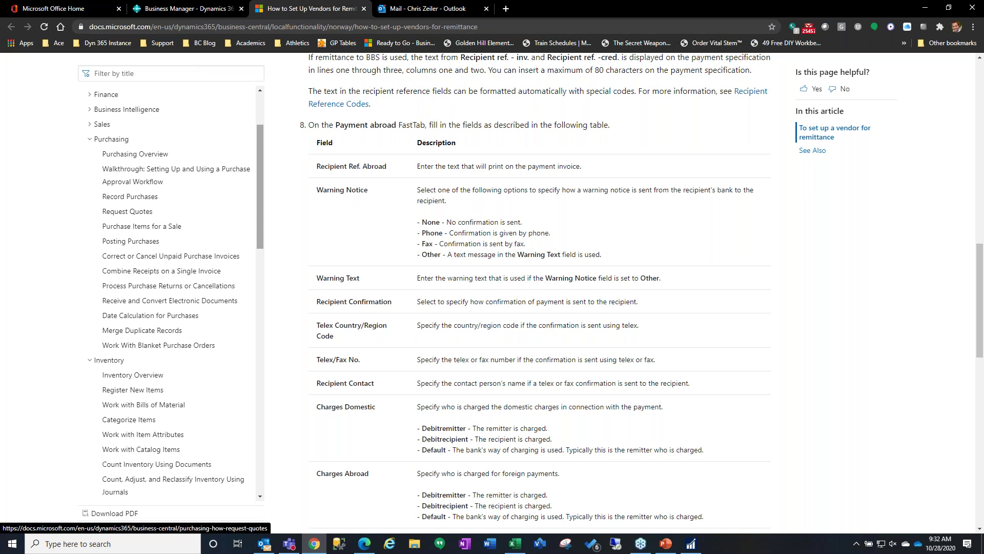
left_click(363, 9)
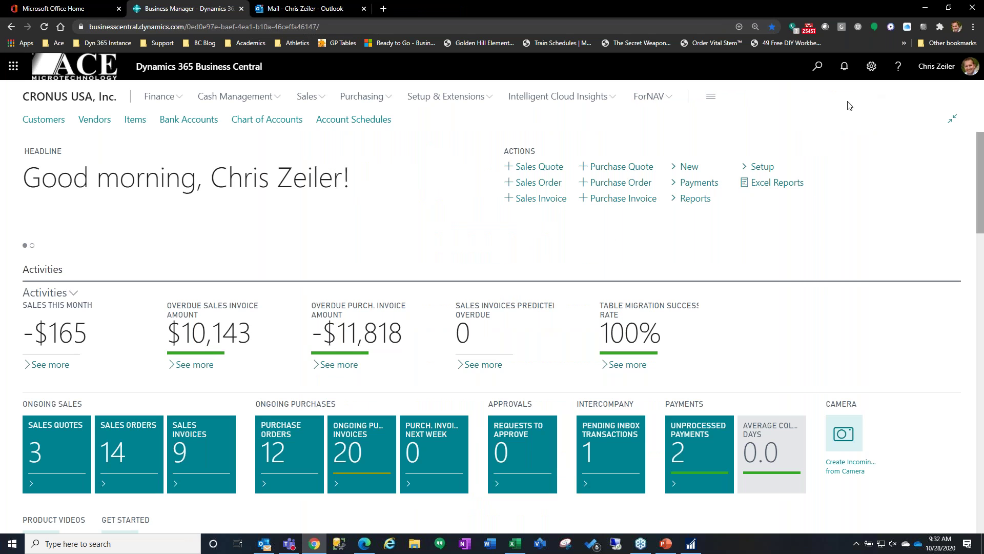
- Review My Settings and its list of notifications, then leave the settings without making changes
left_click(869, 68)
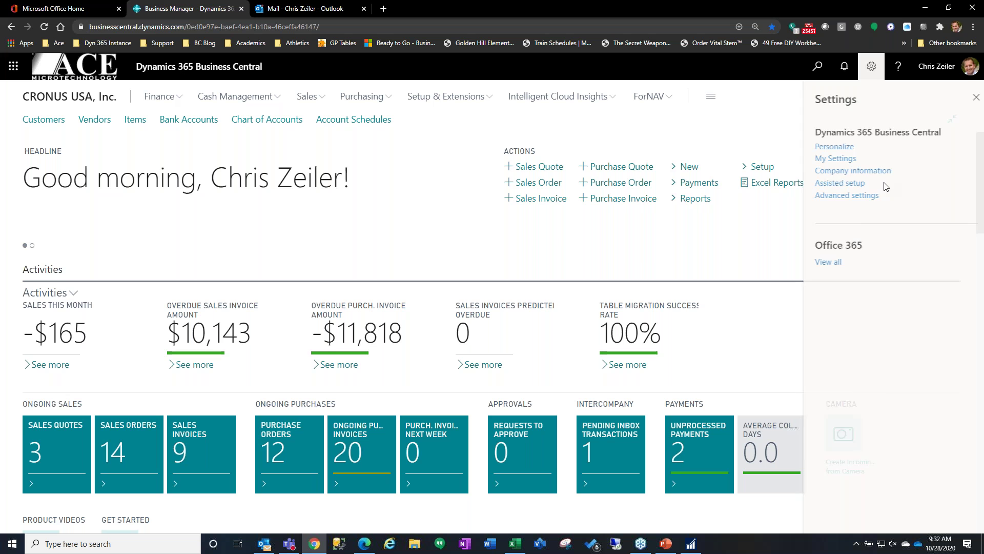
left_click(836, 159)
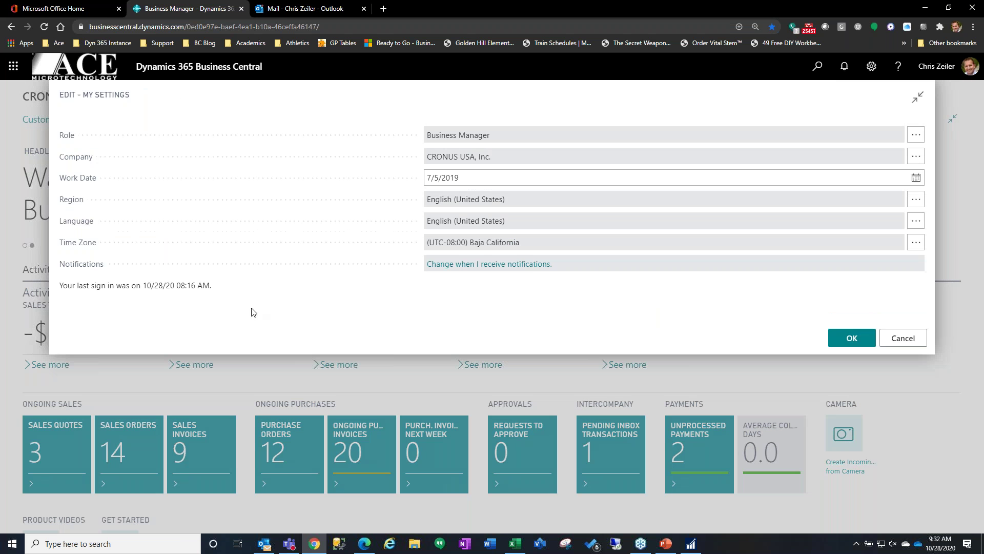
left_click(529, 268)
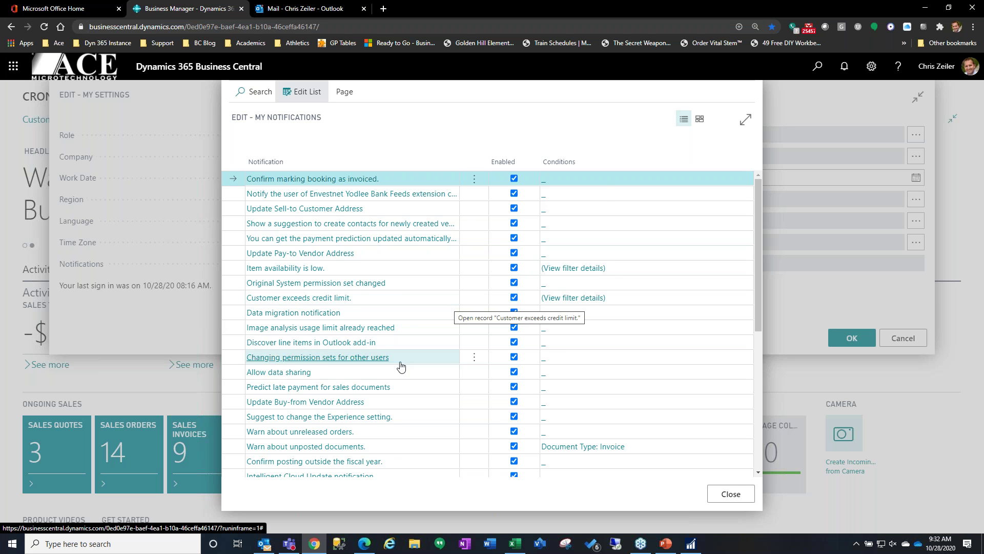
scroll(401, 365, "down", 2)
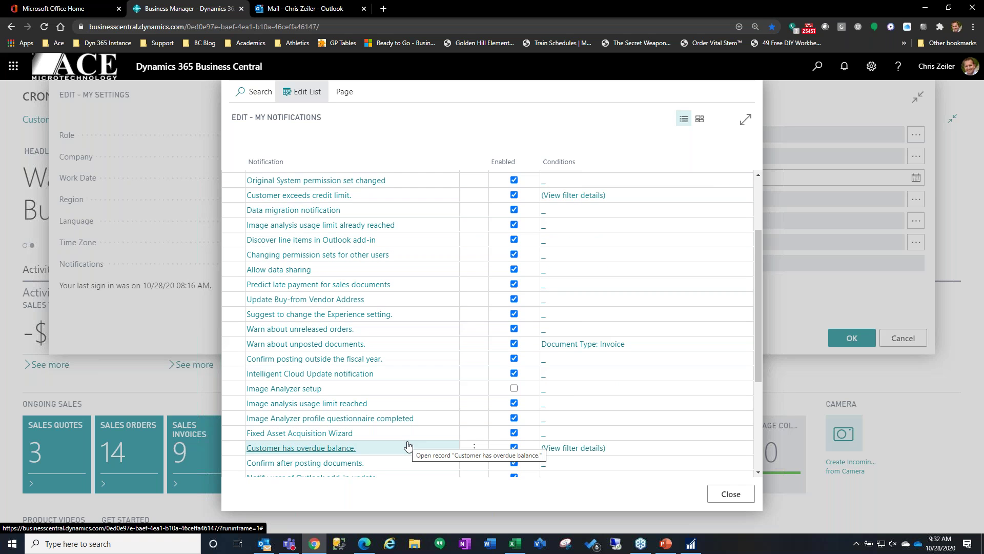
scroll(408, 445, "down", 2)
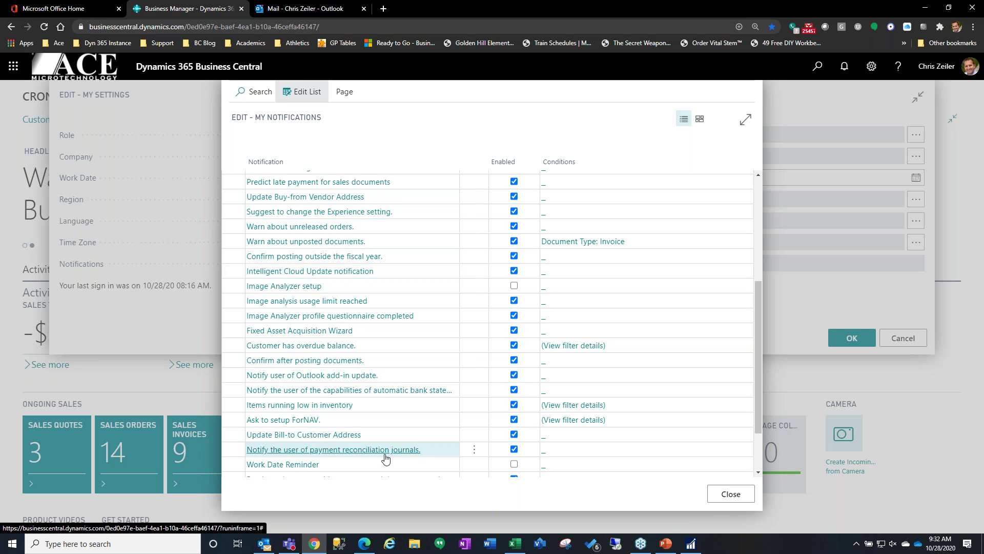
left_click(721, 493)
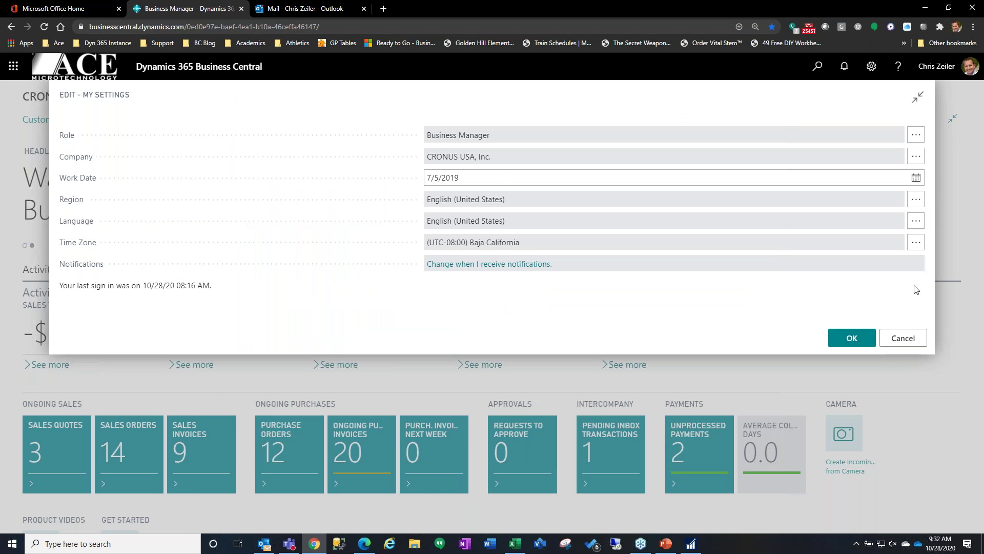
left_click(914, 339)
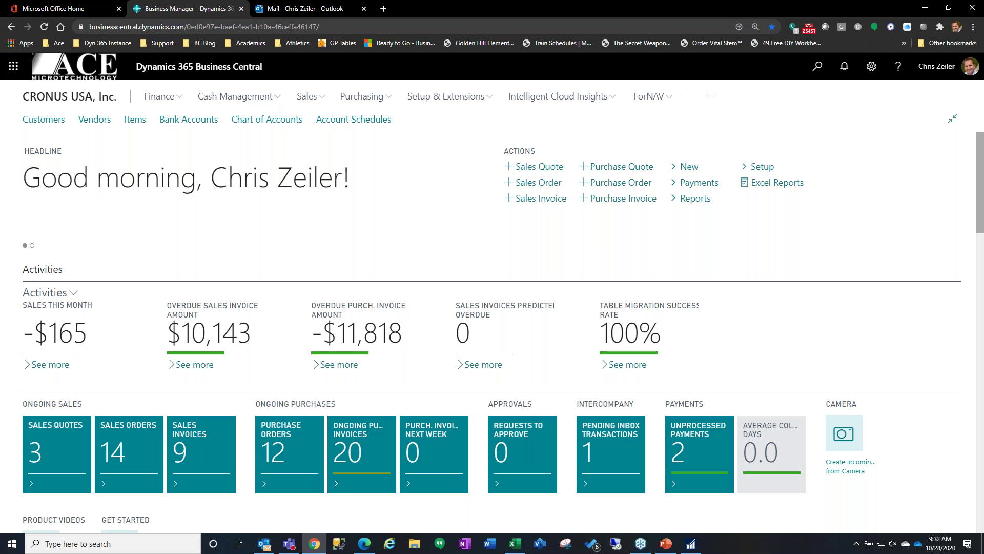
- Switch to Microsoft Dynamics GP, open the Purchasing area page and restore its Transactions section to the tiled layout
left_click(691, 543)
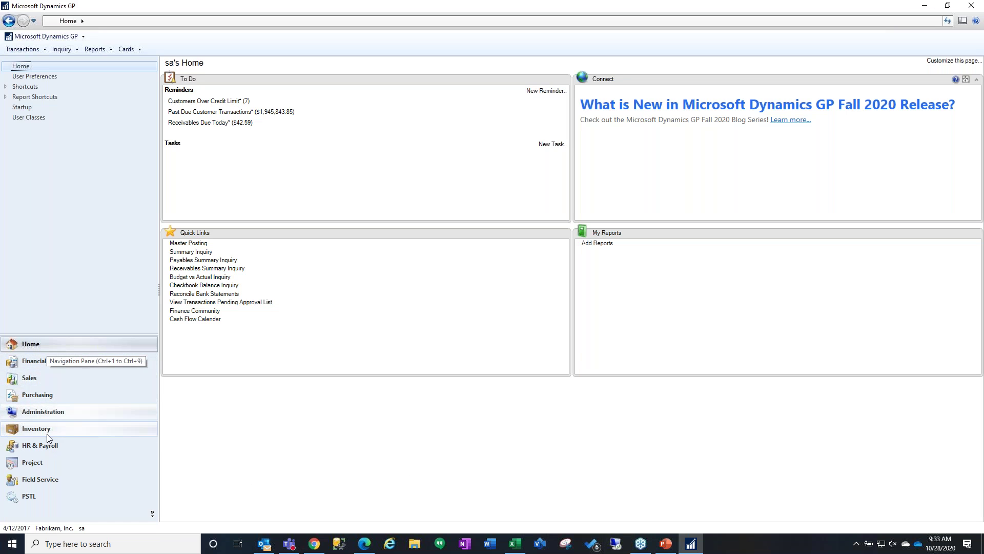
left_click(60, 395)
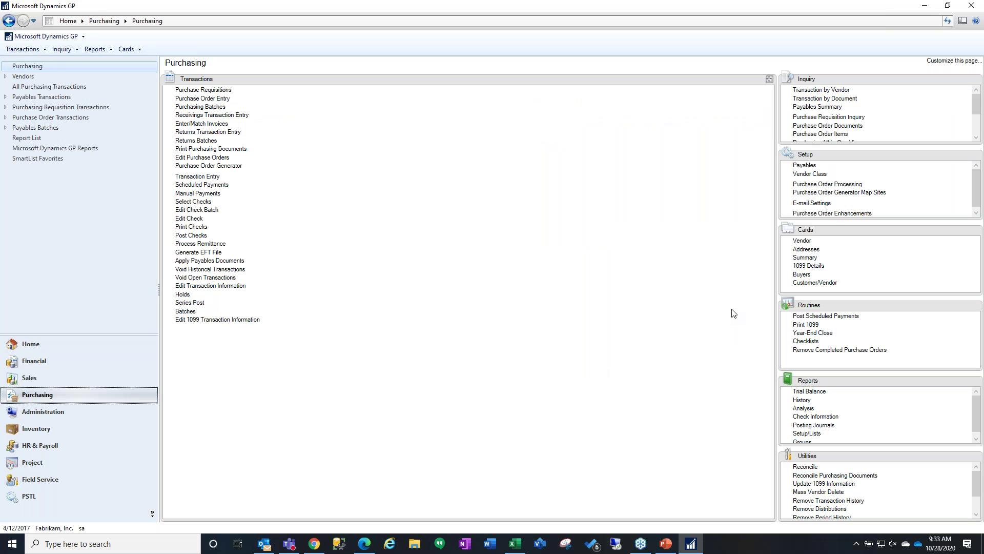
left_click(769, 81)
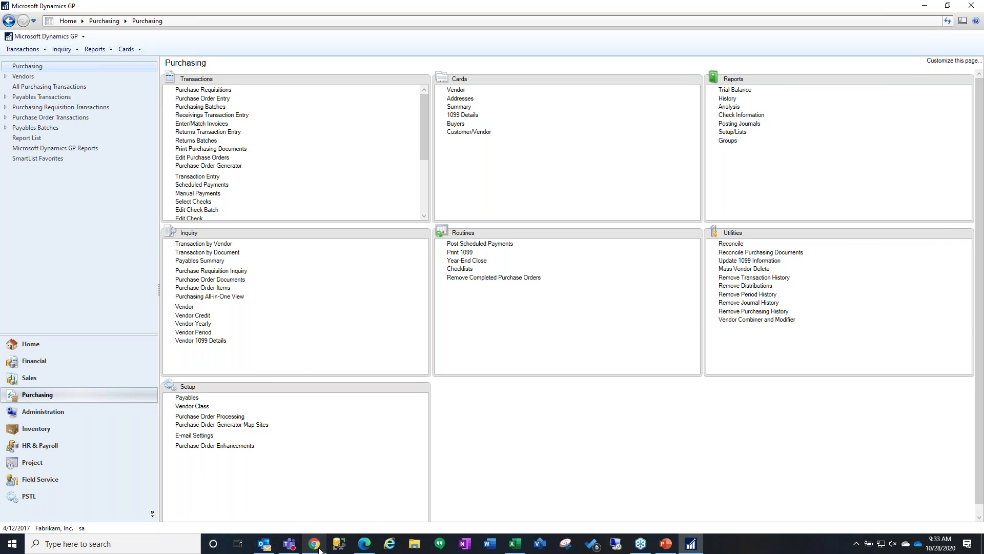
- Switch back to Business Central and show the overview of all business features for the Business Manager role
mouse_move(315, 543)
left_click(340, 515)
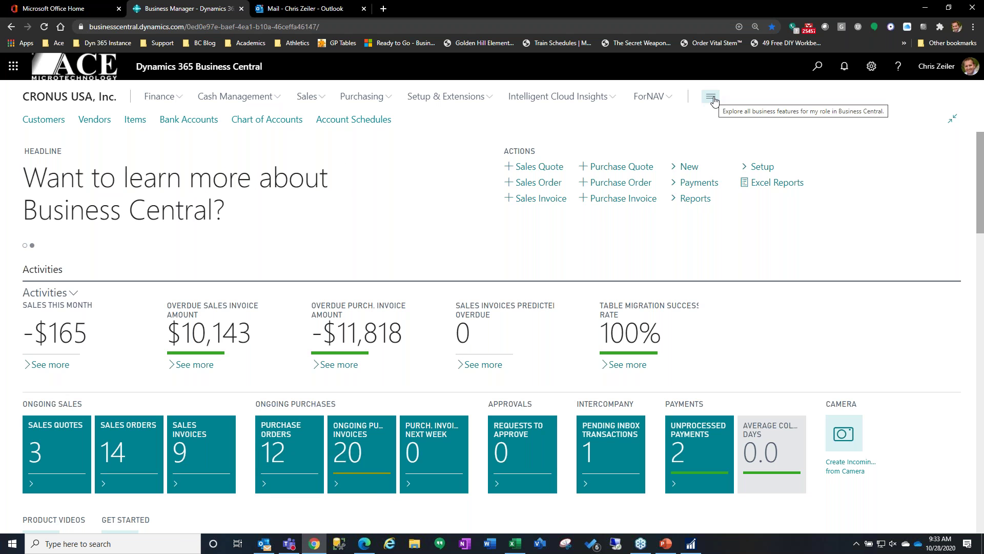
left_click(714, 101)
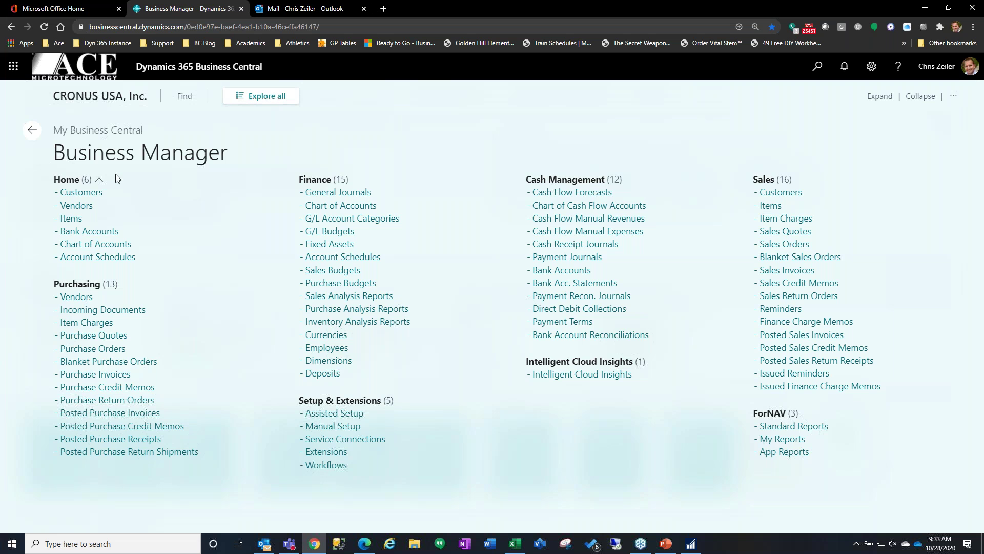
- Explore the features of all departments beyond the current role, then return to the role center
left_click(259, 96)
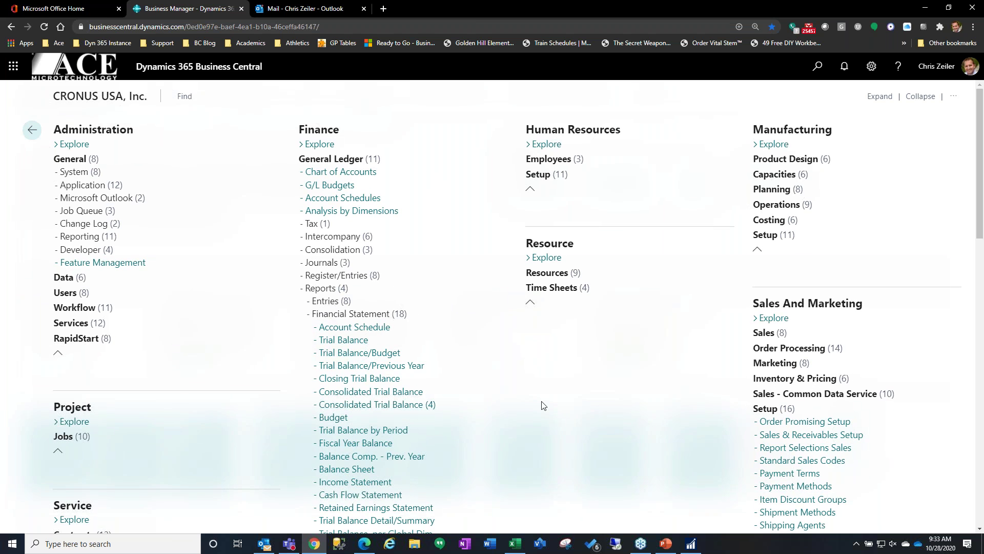
scroll(688, 458, "down", 3)
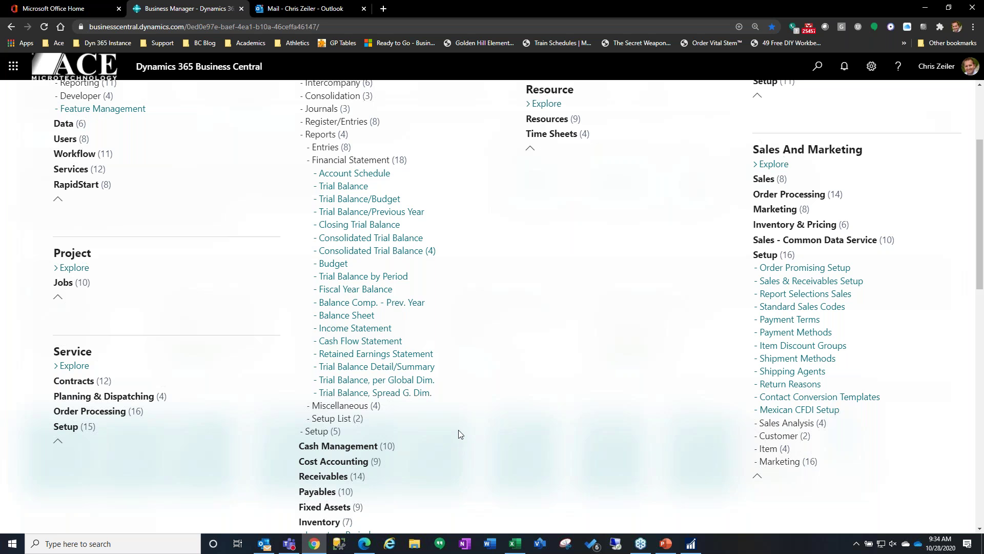
scroll(521, 422, "down", 2)
scroll(515, 397, "up", 2)
scroll(517, 397, "up", 3)
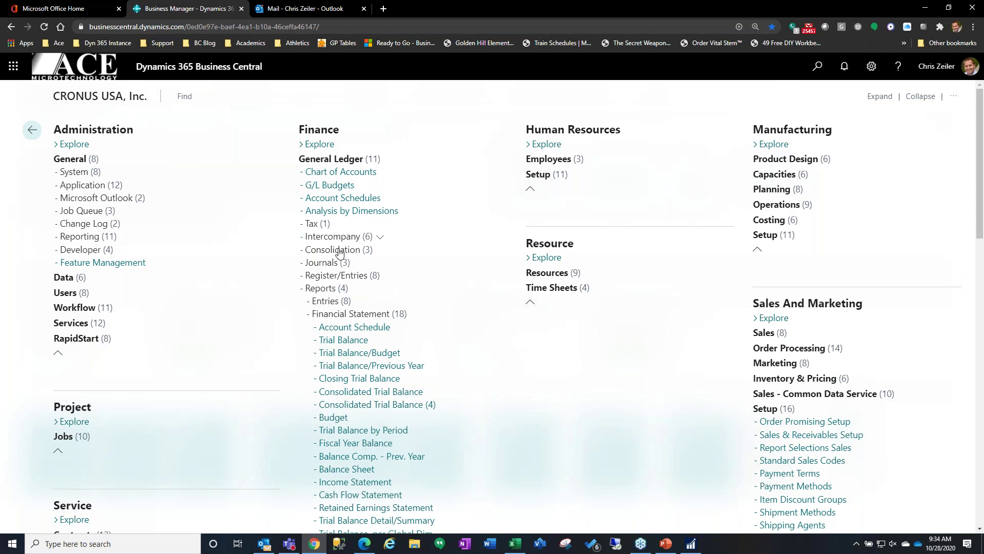
left_click(70, 149)
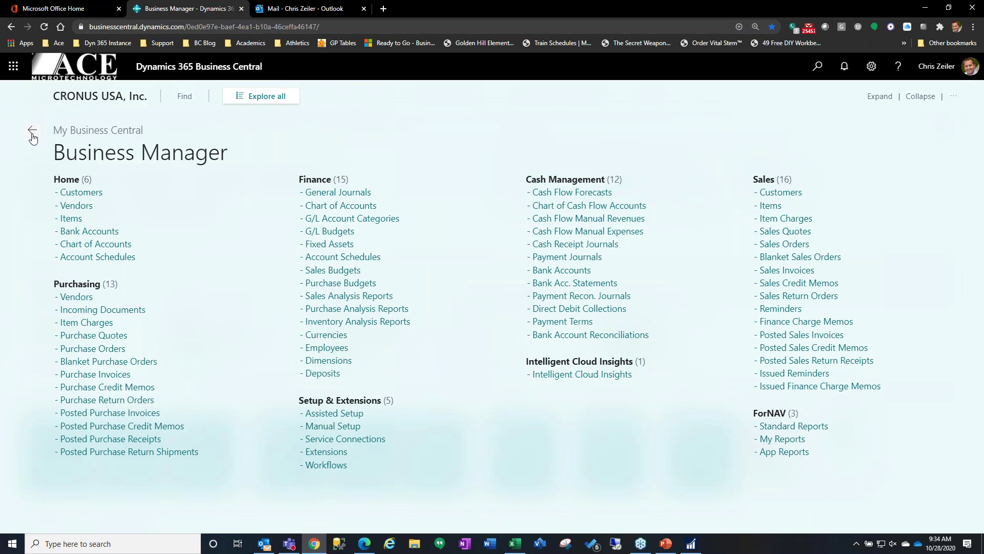
left_click(68, 102)
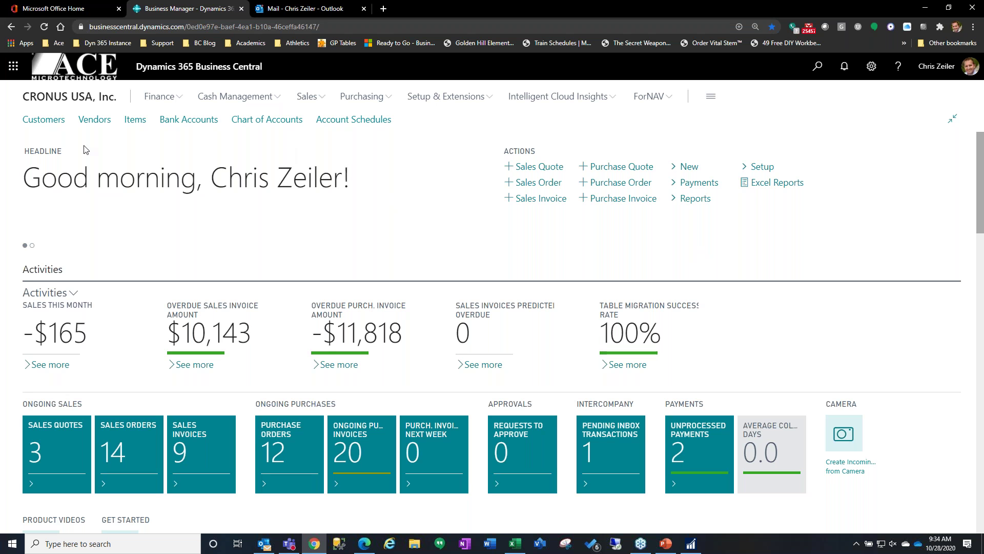
- Show the Vendors list with its filter options and open the ledger entries behind AR Day Property Management's balance
left_click(97, 122)
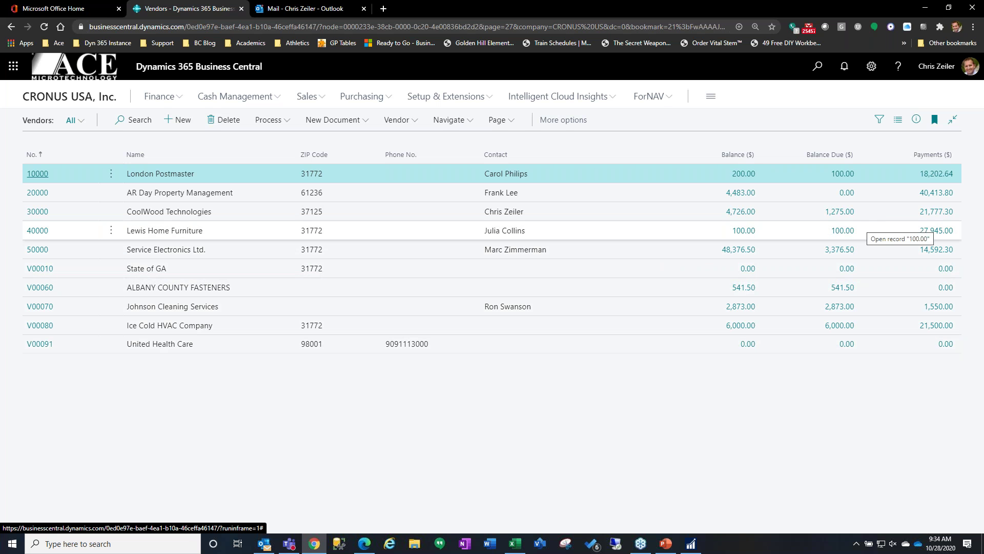
left_click(880, 121)
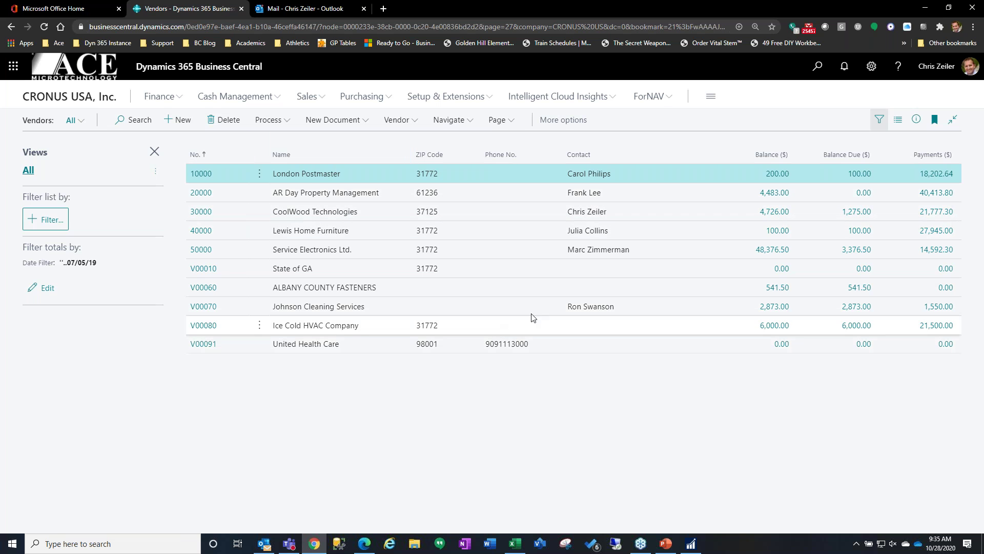
left_click(776, 197)
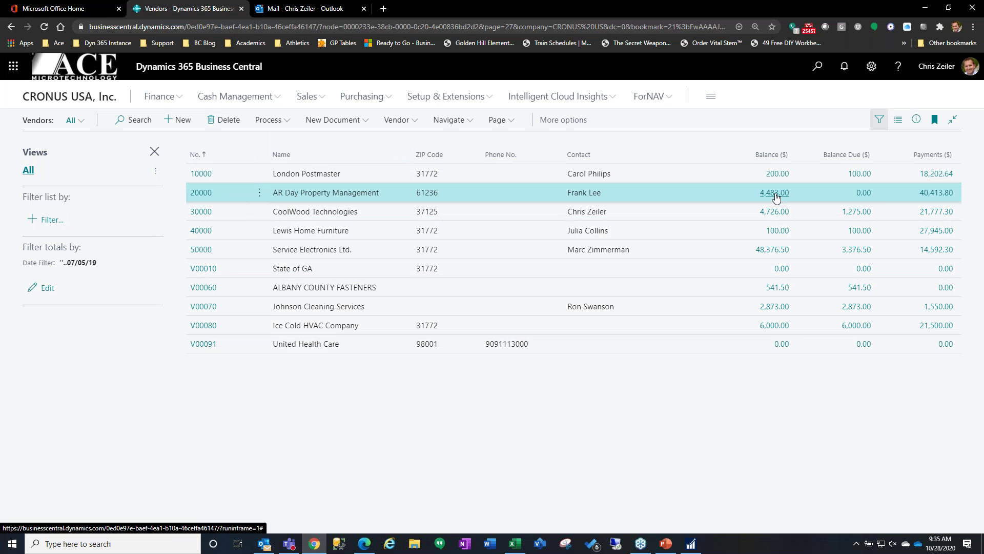
left_click(775, 195)
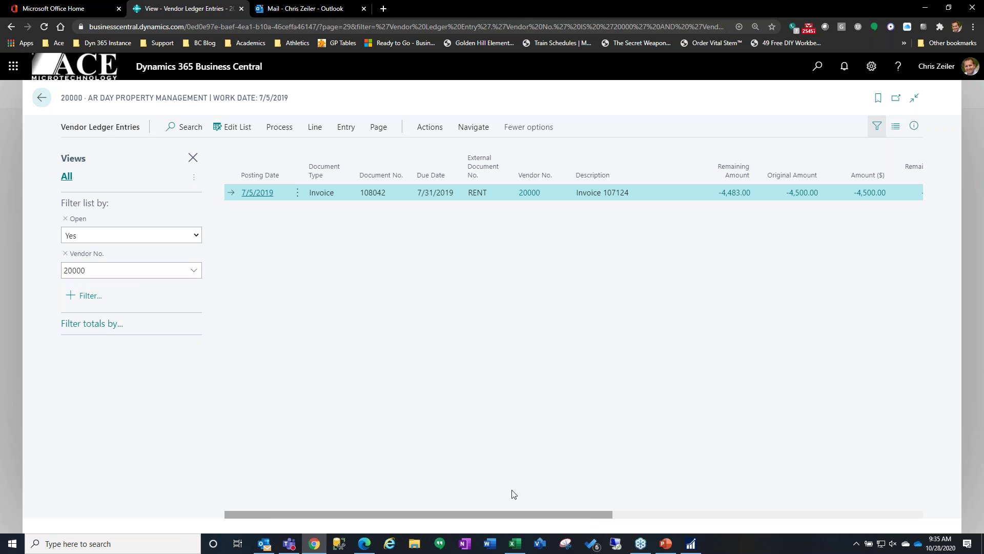
- Switch to Microsoft Dynamics GP and open the Payables Transactions list under Purchasing in SmartList
left_click(692, 543)
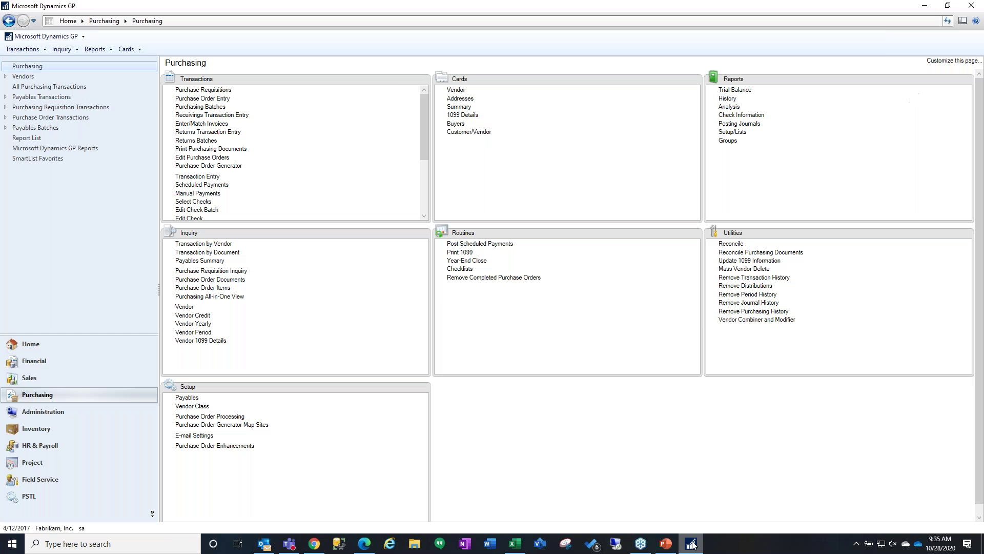
left_click(49, 37)
left_click(67, 122)
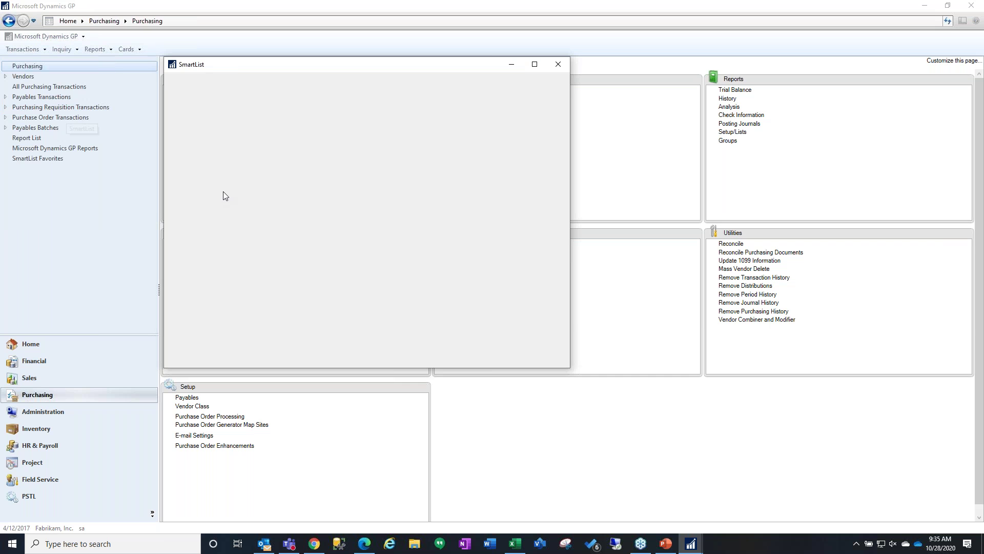
left_click(176, 195)
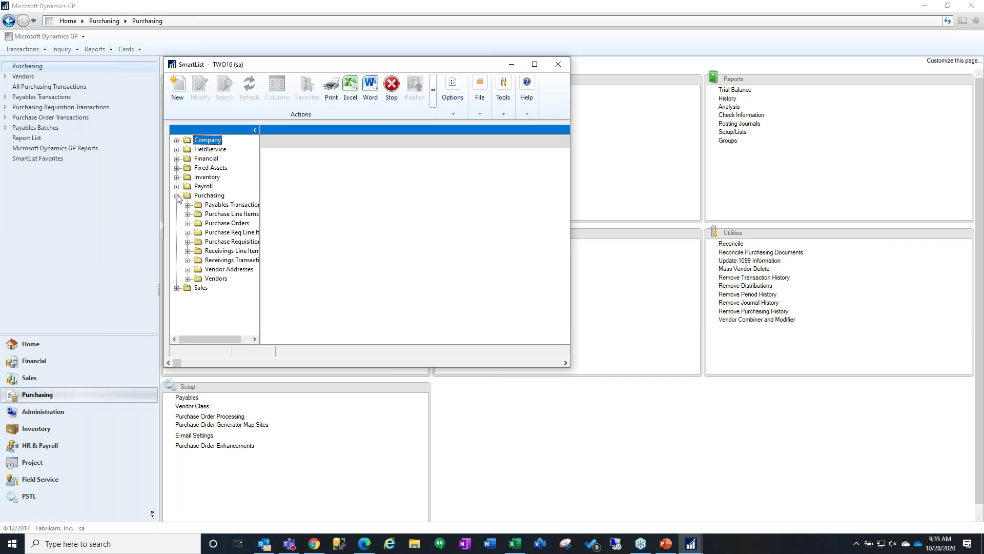
left_click(245, 205)
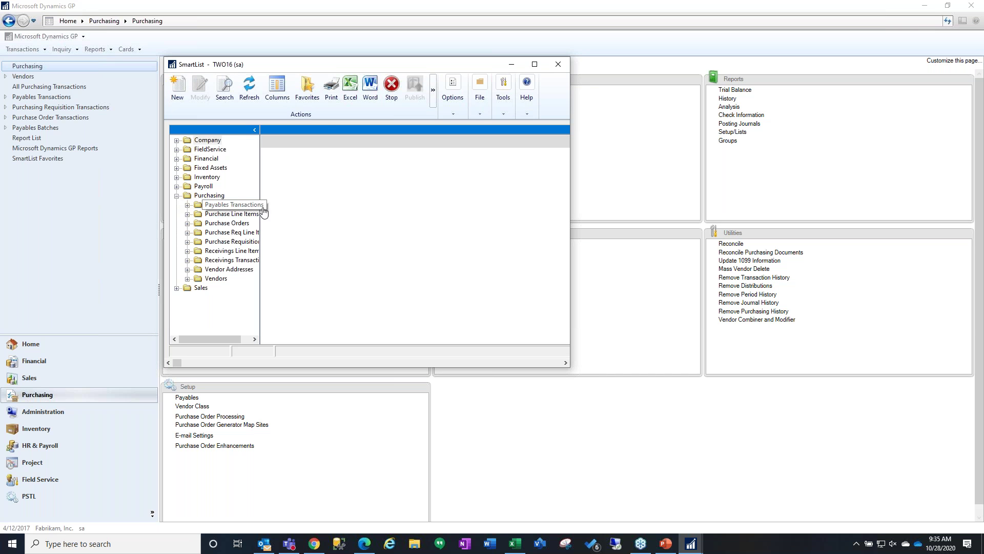
- Maximize the SmartList window and expand Payables Transactions to show its saved favorites
left_click(534, 65)
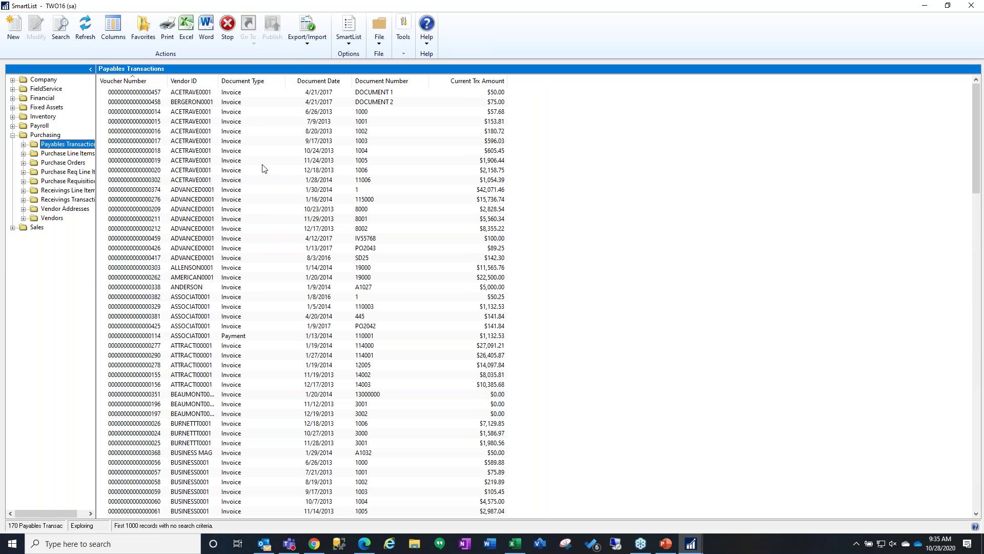
left_click(23, 145)
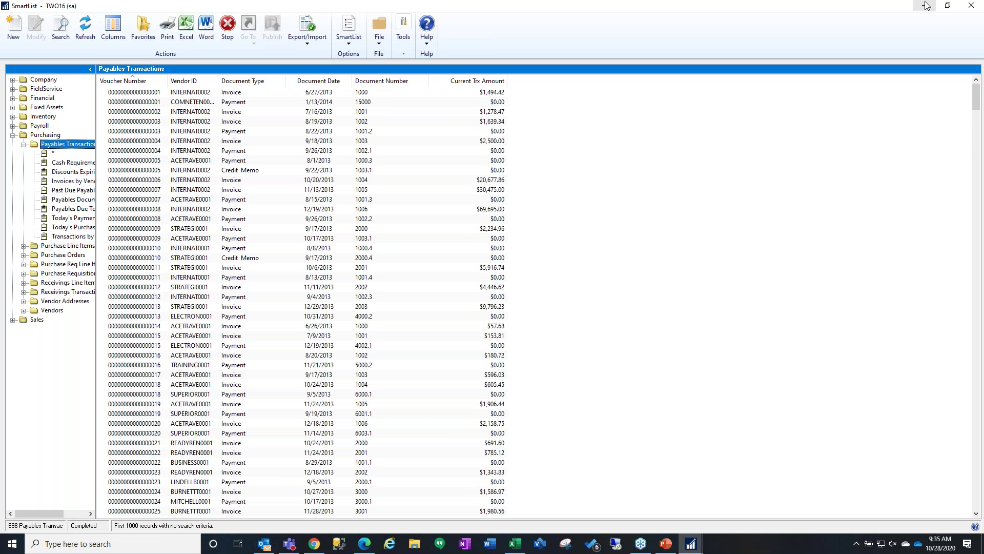
- Switch back to Business Central, remove the vendor number filter from the Vendor Ledger Entries, and review the open entries of all vendors
left_click(314, 544)
left_click(85, 271)
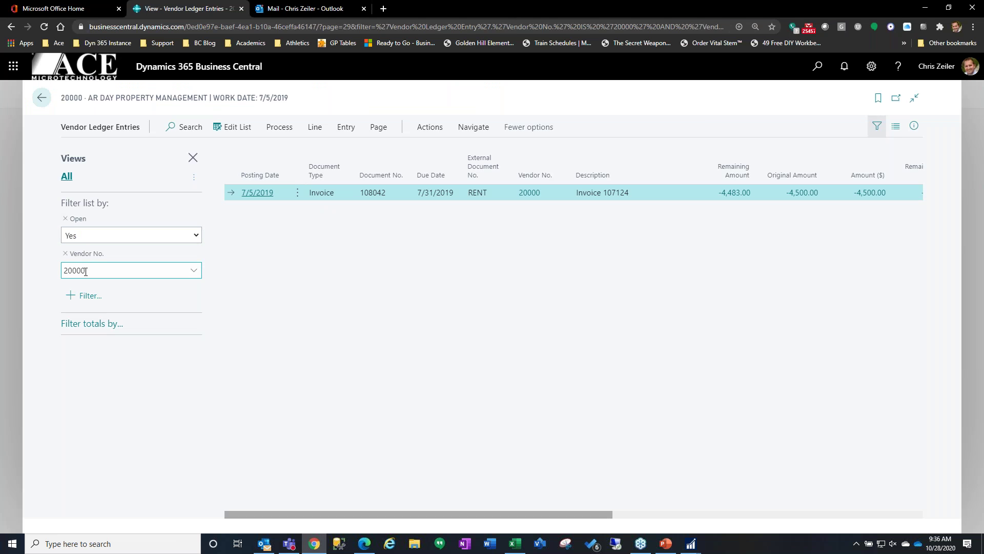
key("Tab")
left_click(65, 254)
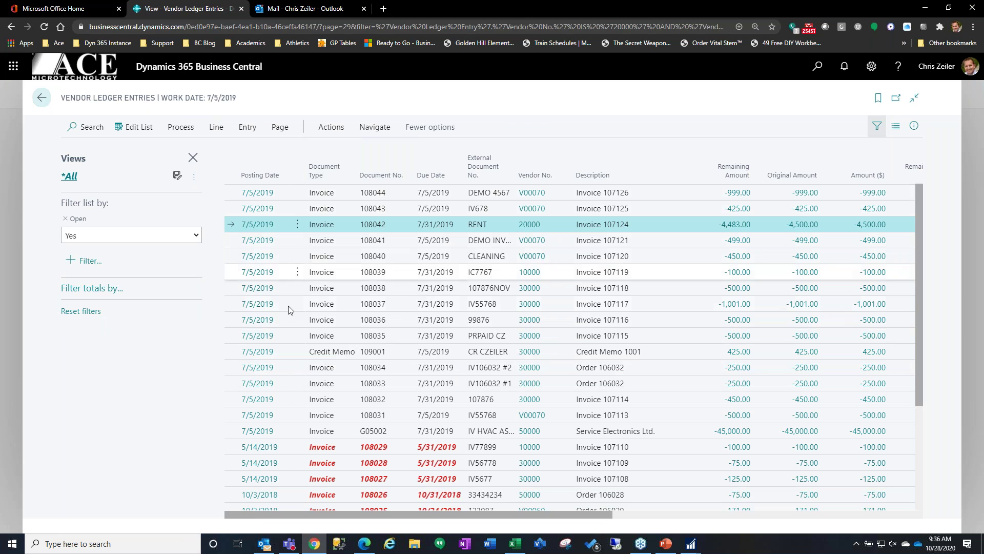
scroll(545, 390, "down", 3)
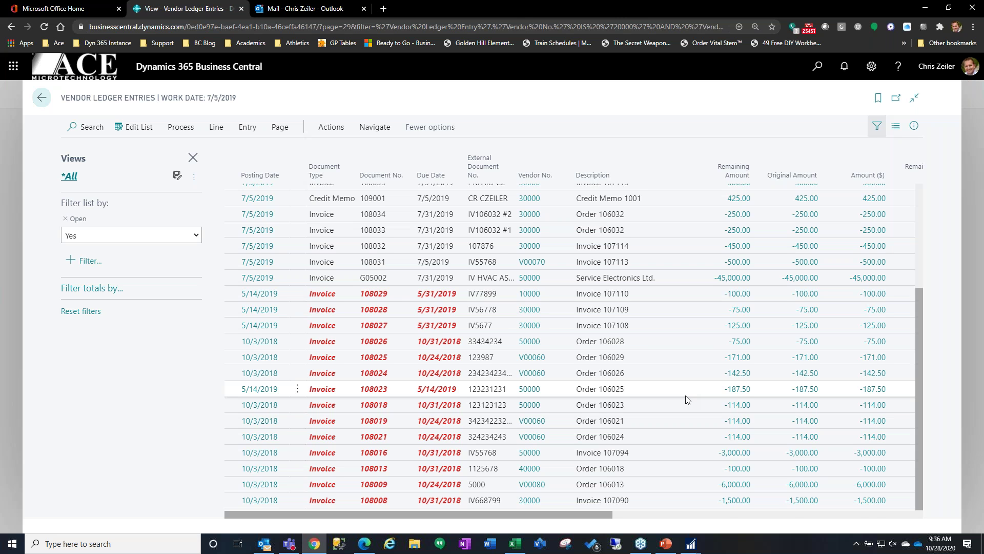
scroll(687, 399, "up", 3)
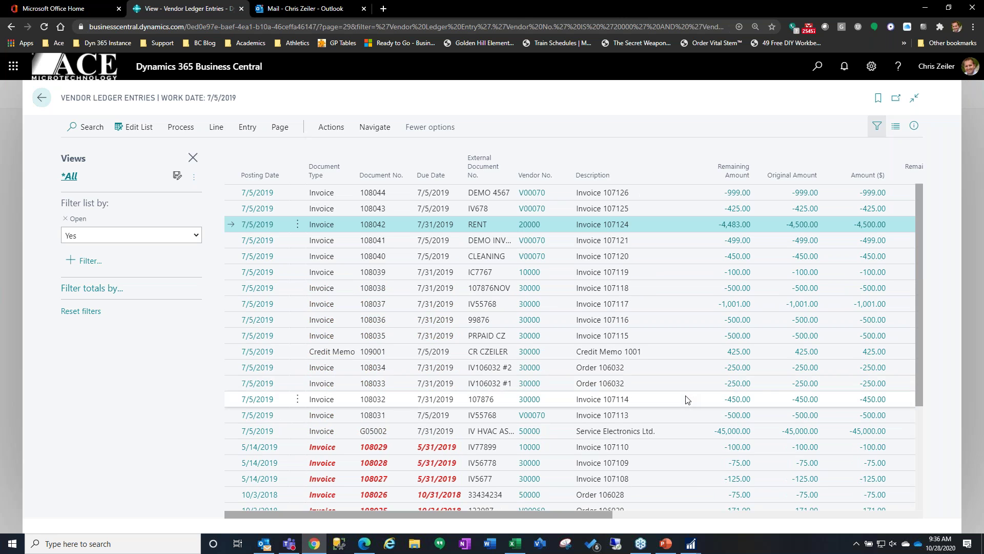
- Export the open vendor ledger entries to Excel and open the downloaded workbook
left_click(284, 131)
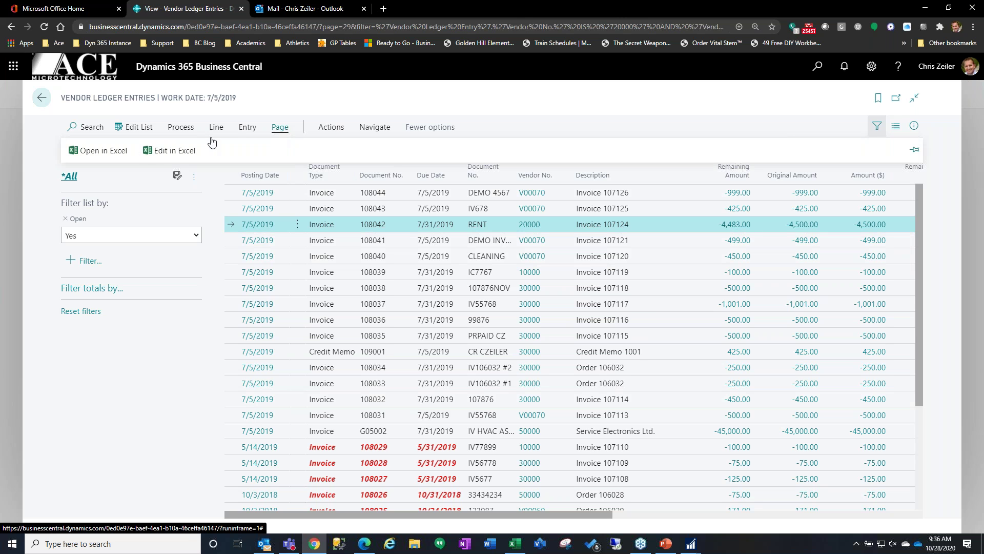
left_click(97, 153)
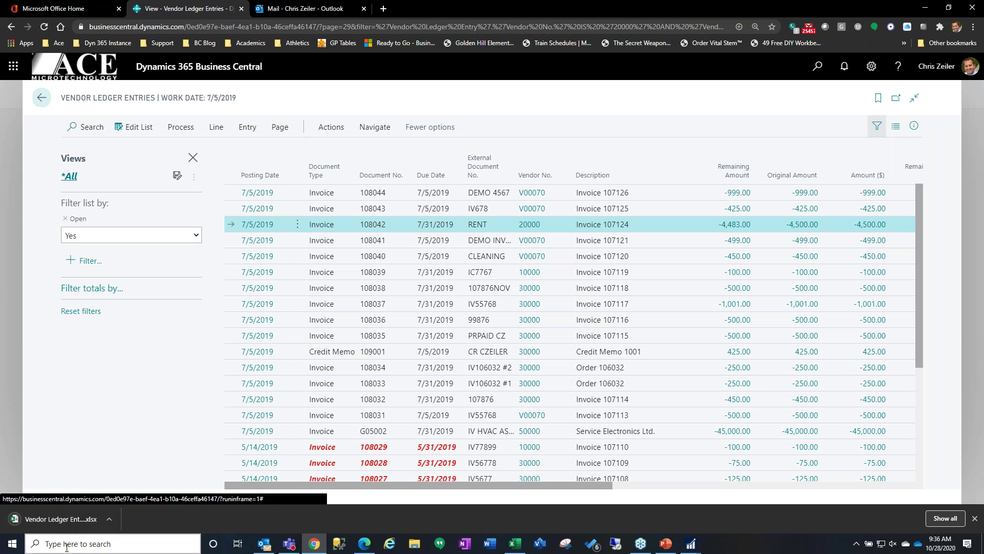
left_click(72, 519)
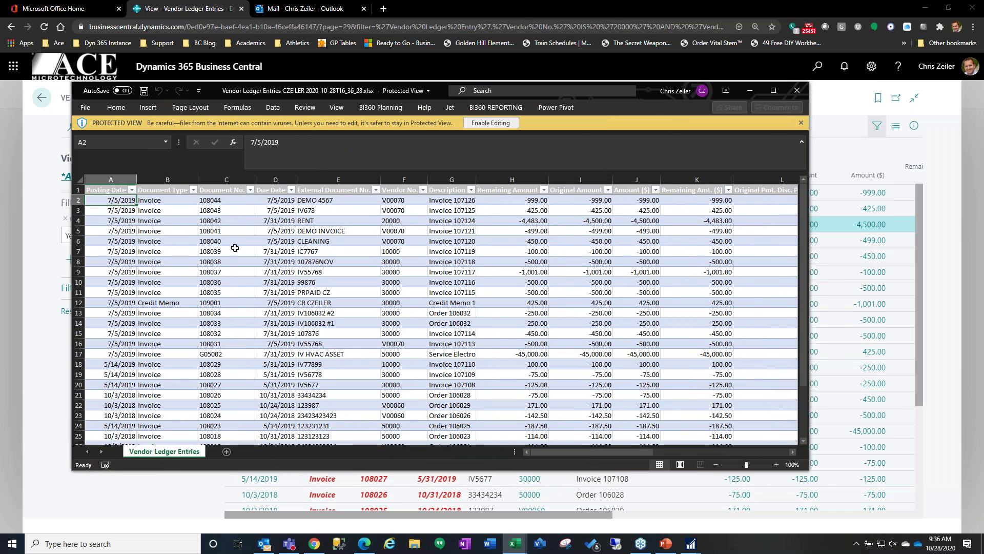
- Look through the exported vendor ledger entries in the worksheet, then close the workbook
left_click(440, 319)
left_click(640, 250)
key("Down")
key("Down")
key("Left")
key("Left")
key("Left")
key("Left")
key("Left")
key("Left")
key("Left")
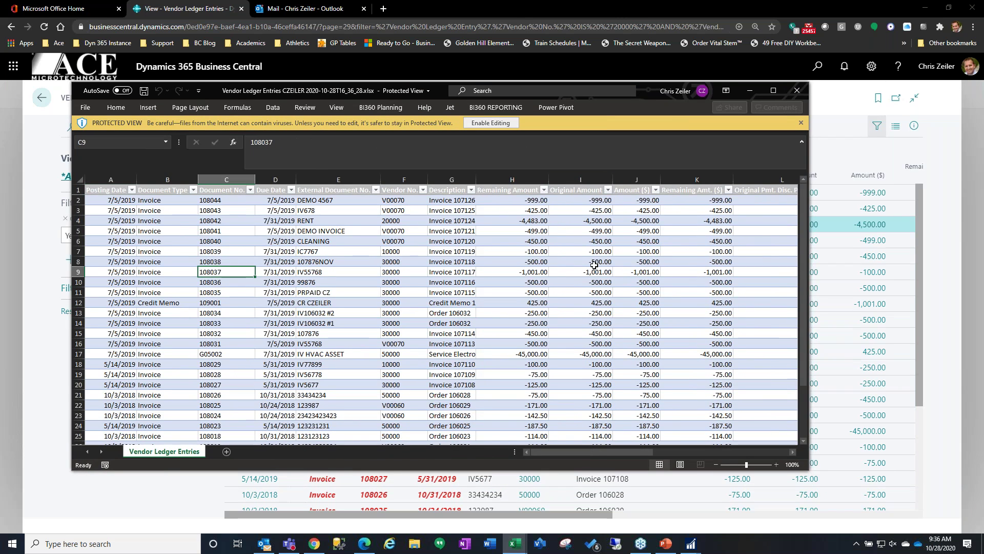
left_click(795, 92)
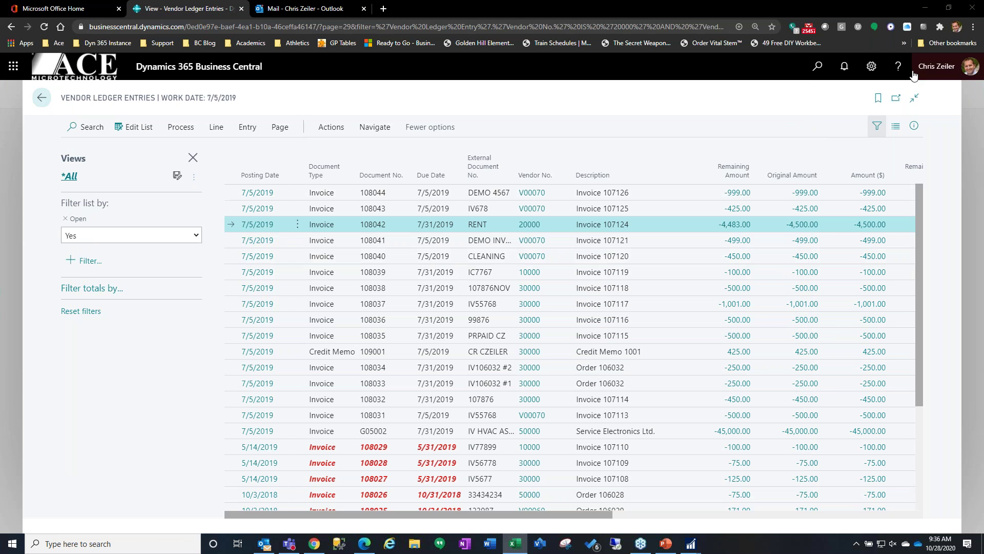
- Start personalizing the Vendor Ledger Entries page, show the fields available to add, and end personalization
left_click(874, 75)
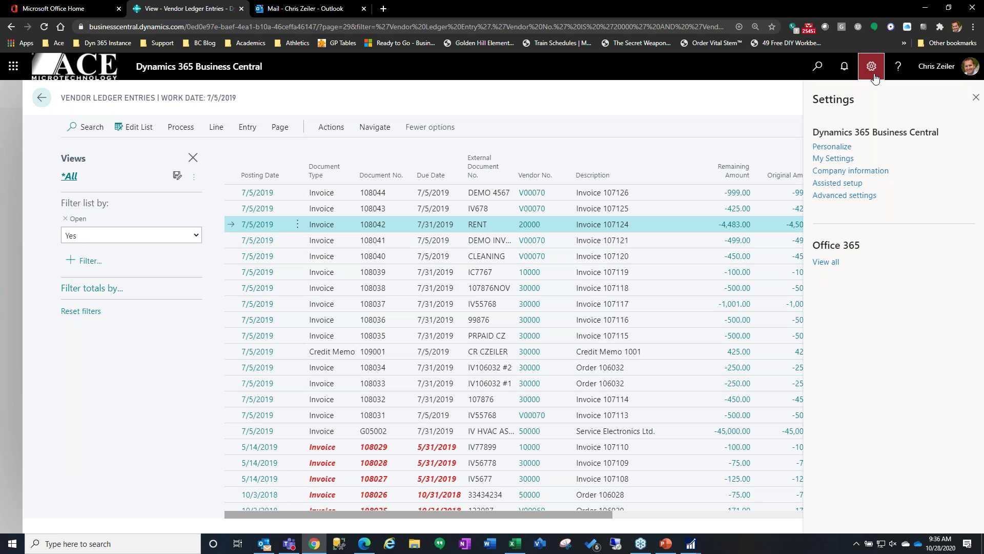
key("Escape")
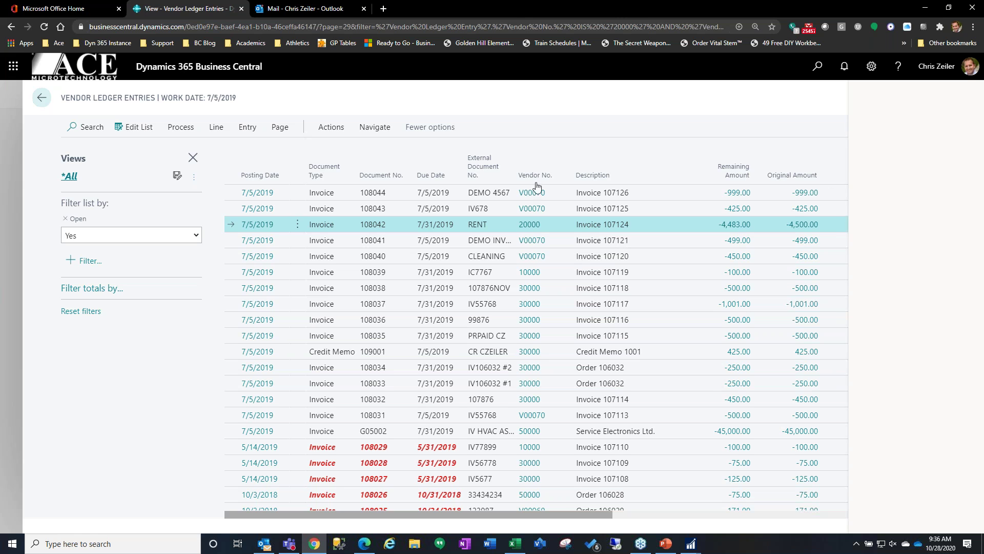
left_click(199, 95)
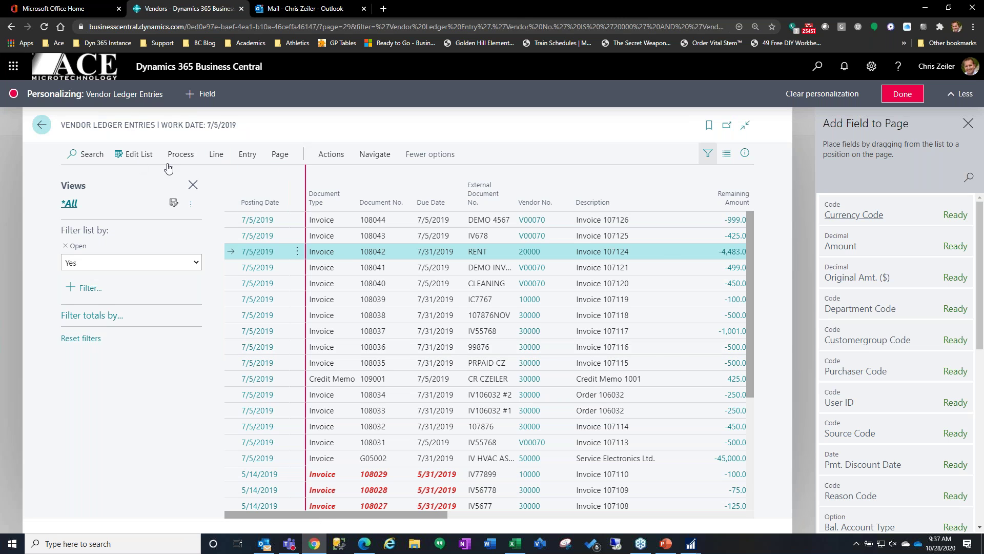
key("Escape")
left_click(903, 94)
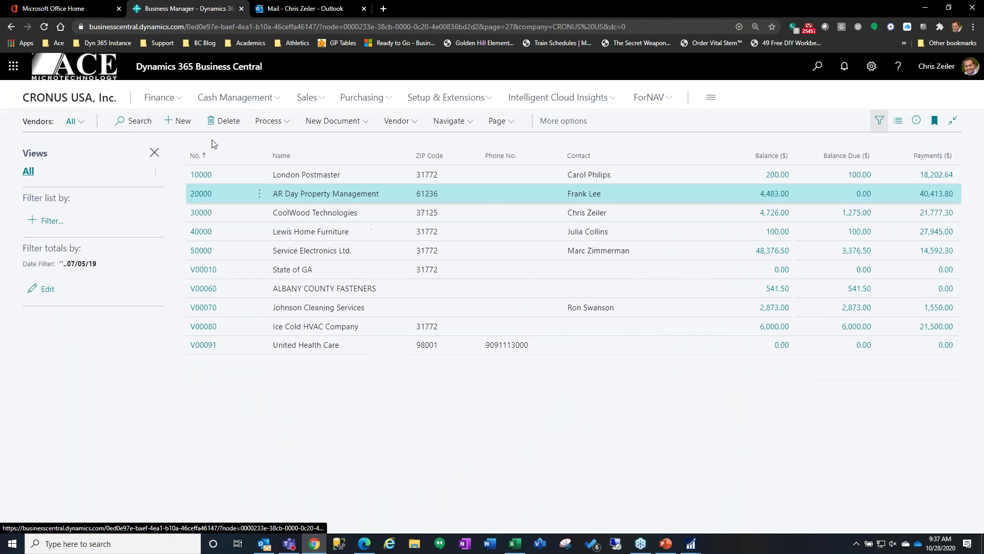
- Open the Chart of Accounts, show its Excel options, and select account 10700
left_click(171, 98)
left_click(60, 136)
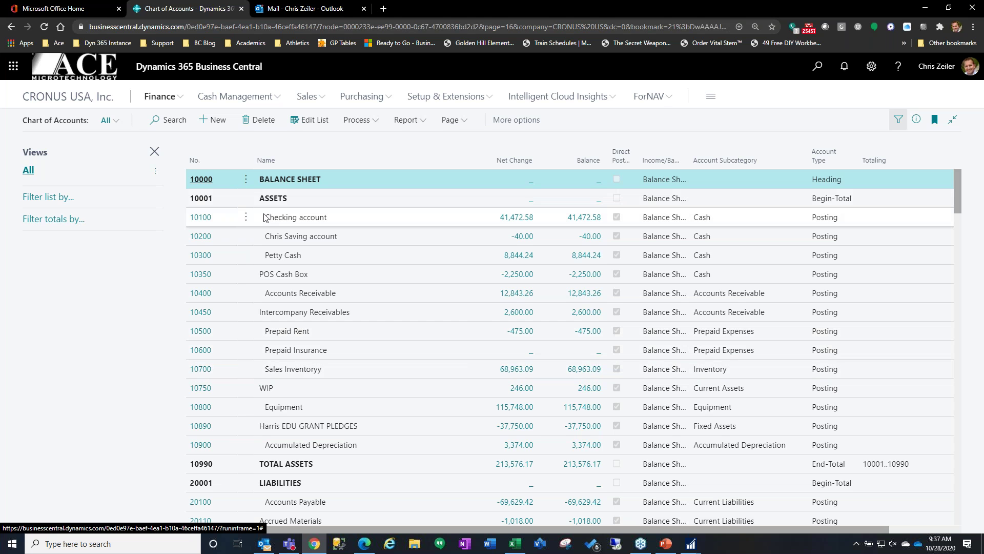
mouse_move(365, 165)
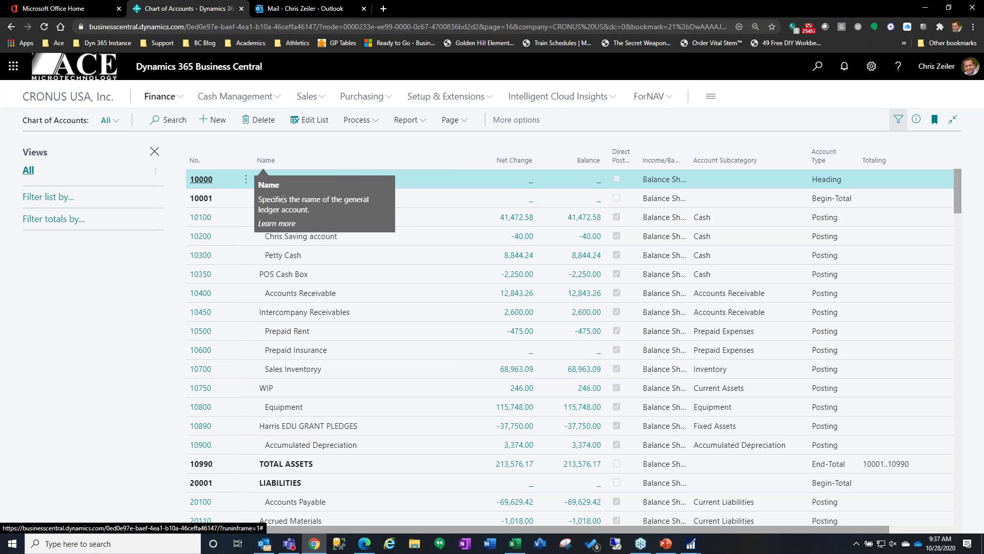
left_click(461, 122)
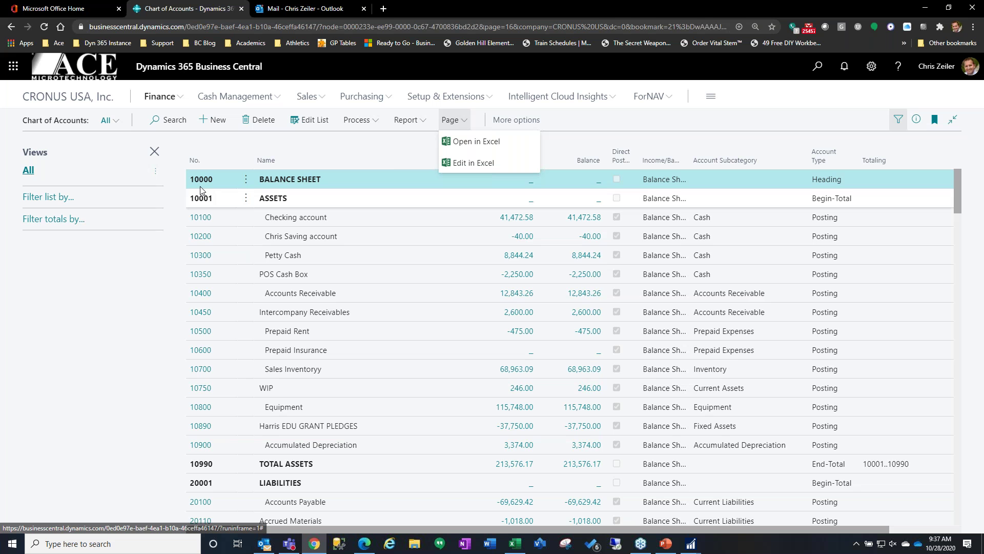
left_click(349, 372)
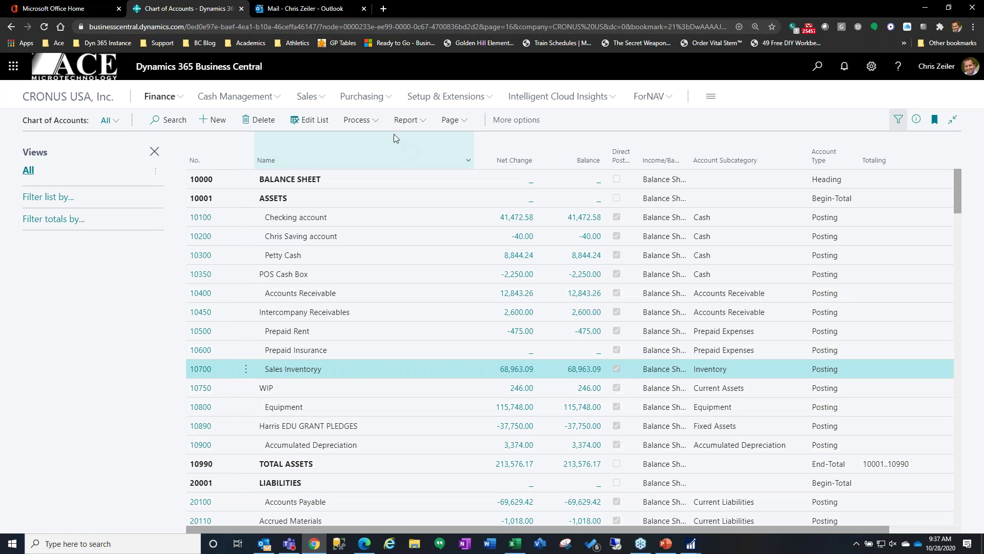
- Send the Chart of Accounts to Excel for editing and open the downloaded workbook
left_click(451, 120)
left_click(495, 163)
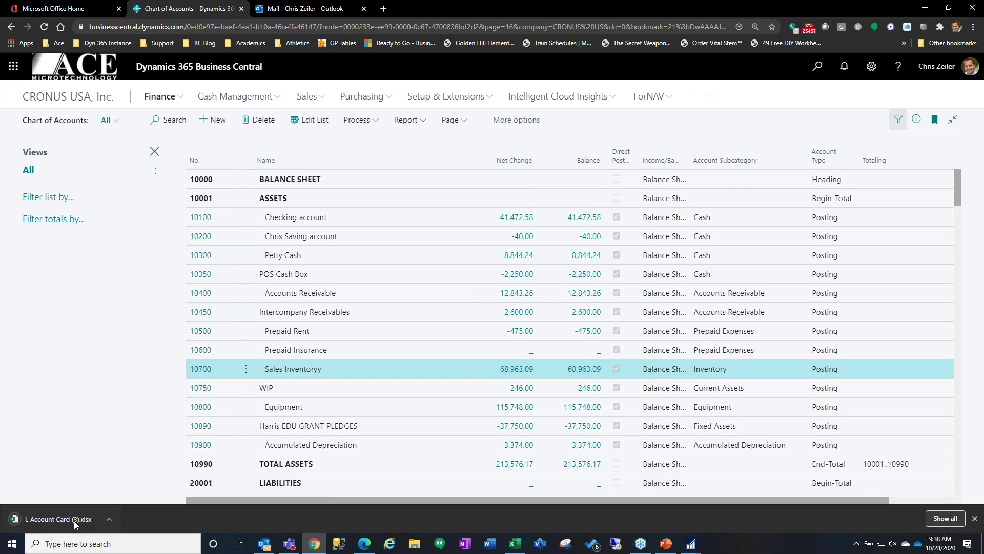
left_click(74, 520)
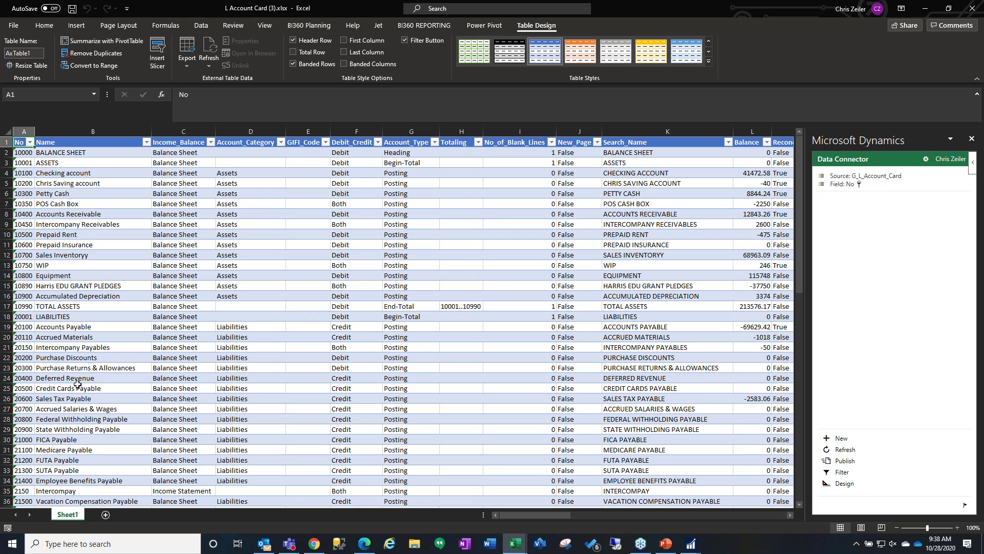
- Rename account 10700 as Sales Inventory DEMO in the worksheet's Name column
left_click(105, 249)
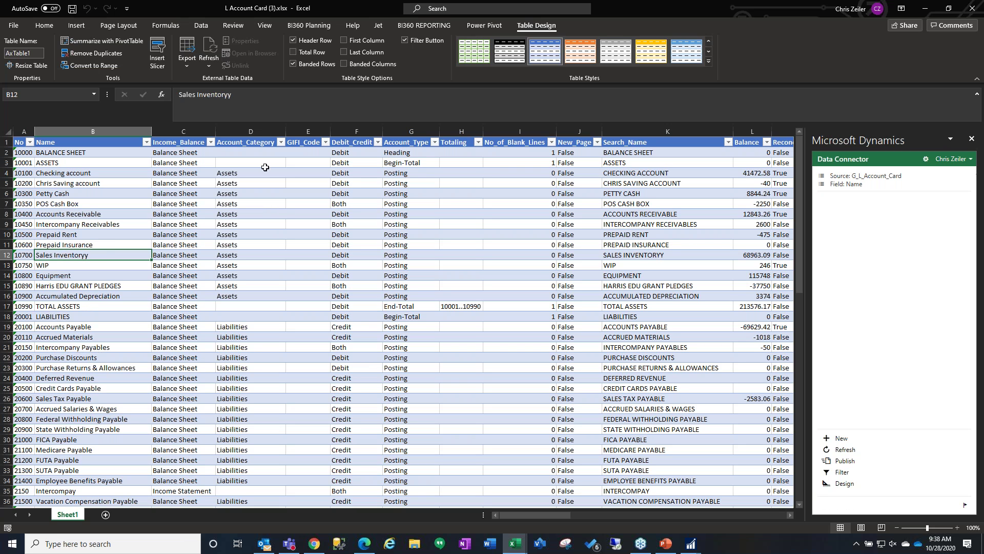
left_click(236, 95)
type("DEMO")
key("Return")
left_click(130, 289)
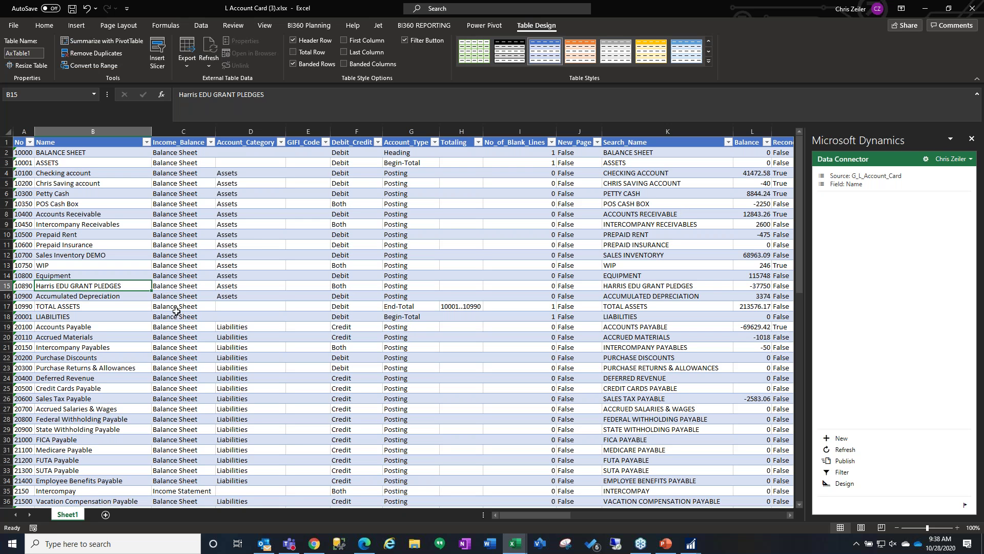
left_click(91, 326)
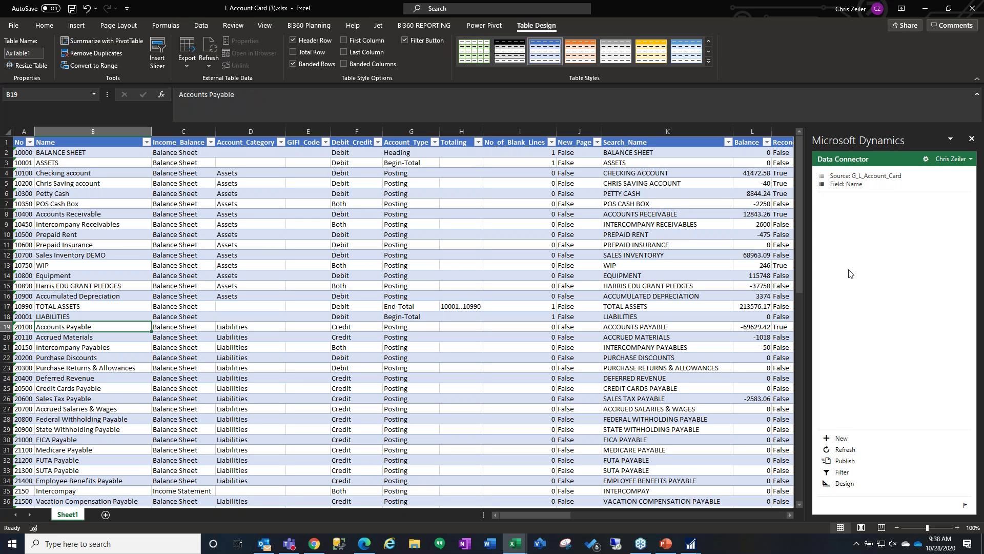
- Publish the account name change back to Business Central and close the workbook without saving it
left_click(846, 461)
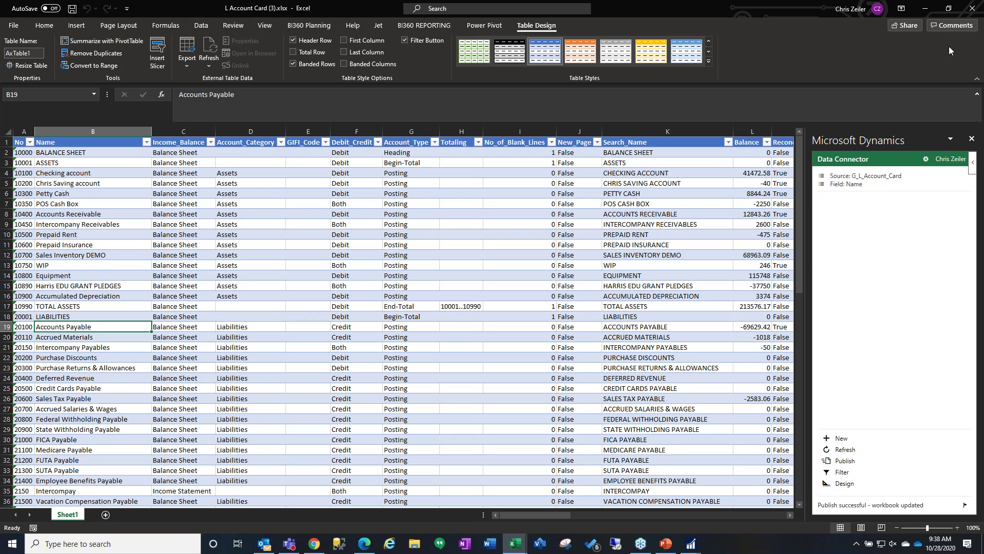
left_click(971, 8)
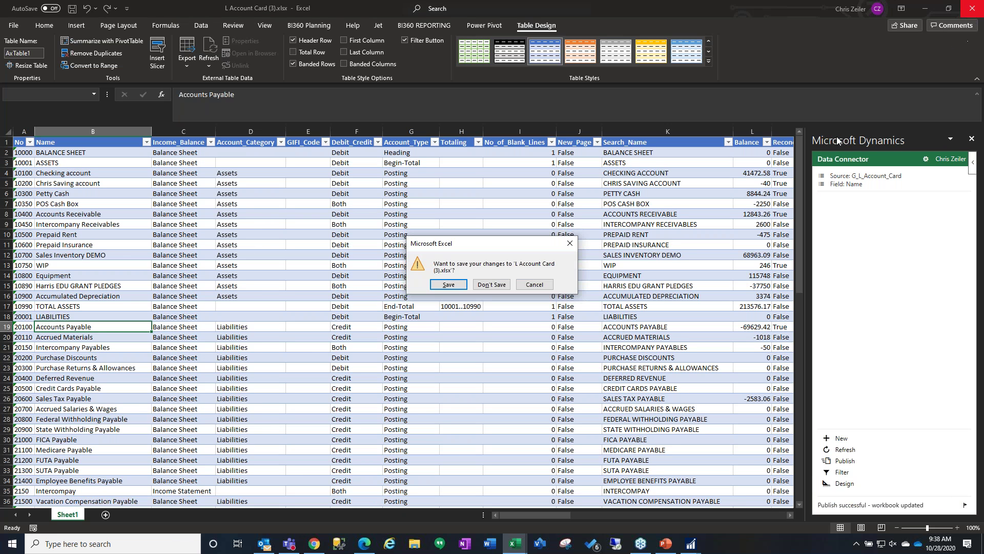
left_click(492, 285)
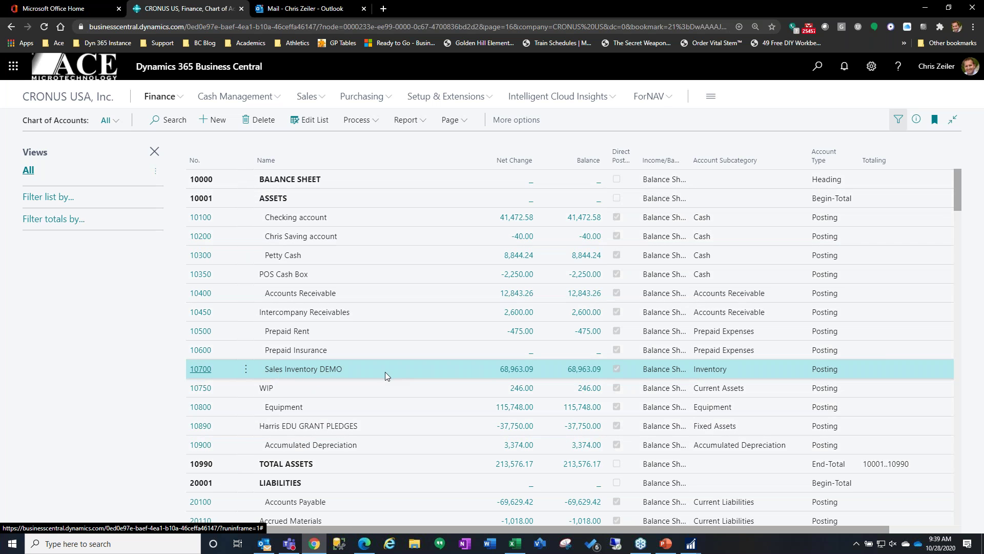
- Check the Chart of Accounts, then open the card of AR Day Property Management from the Vendors list
scroll(395, 472, "down", 2)
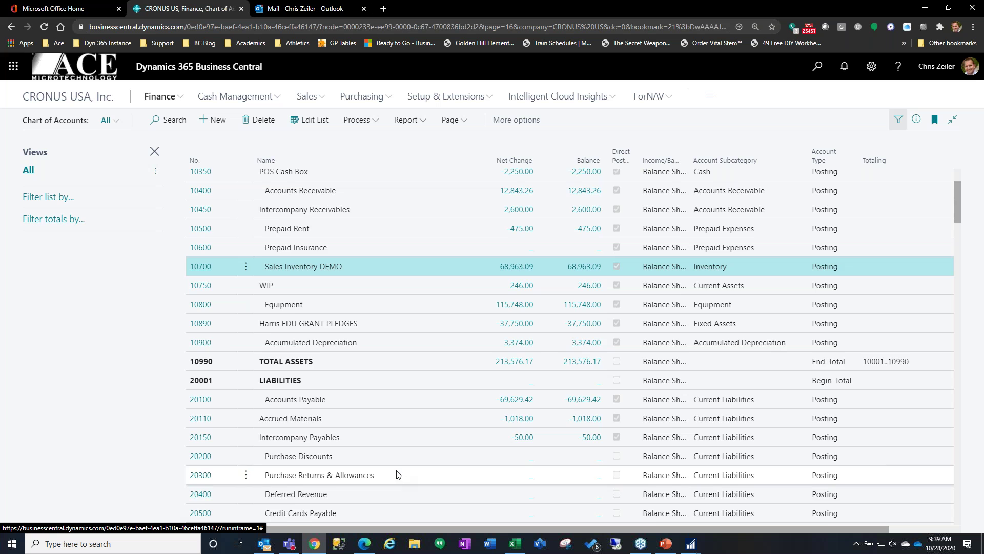
scroll(358, 359, "up", 2)
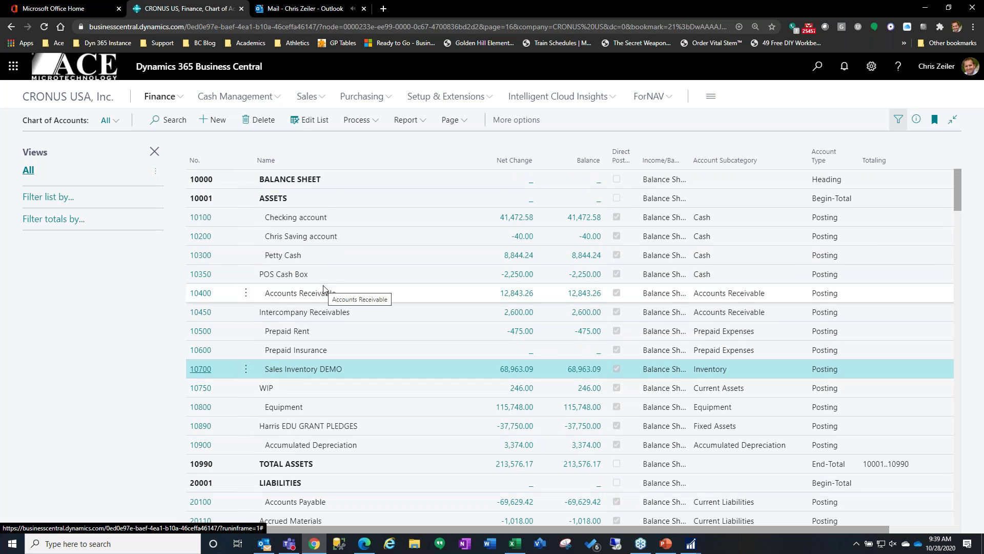
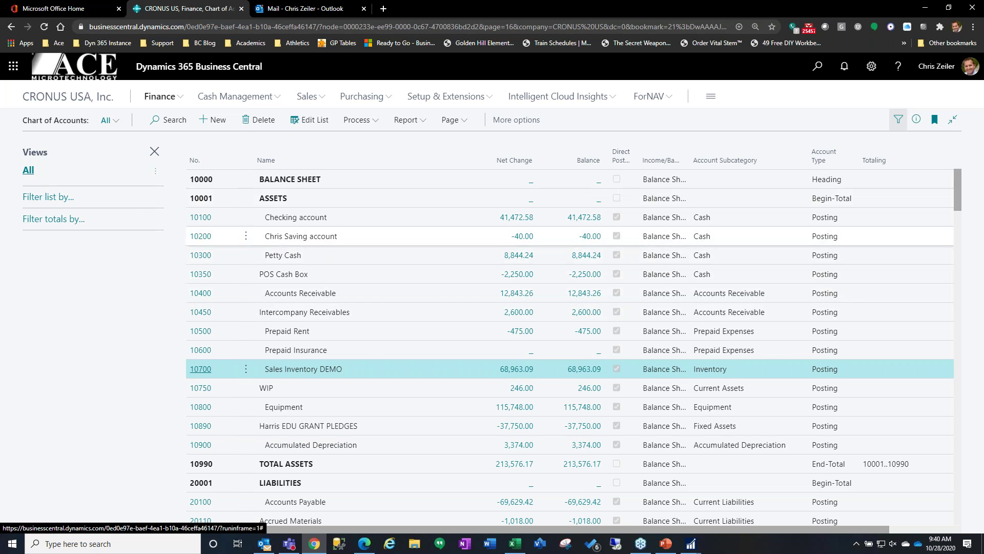
left_click(368, 98)
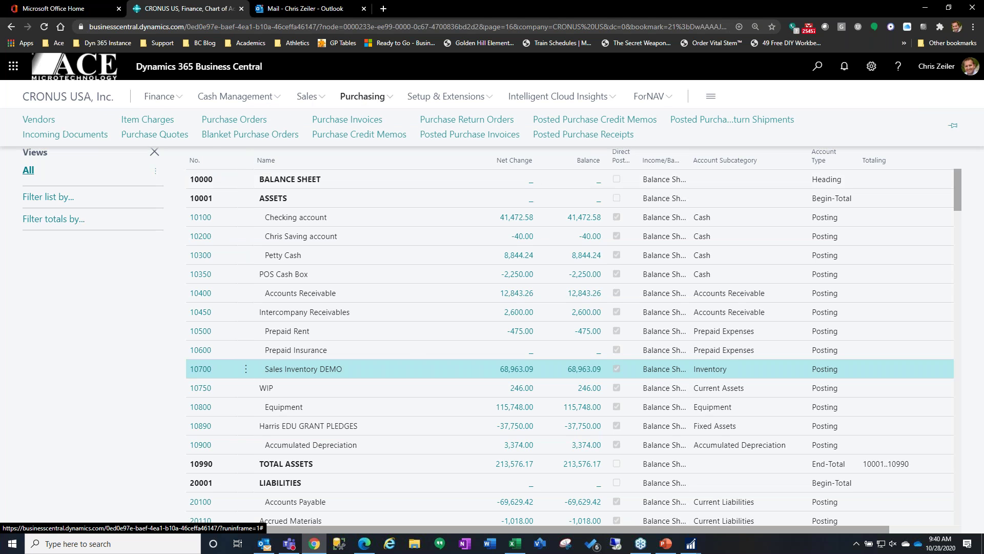
left_click(45, 123)
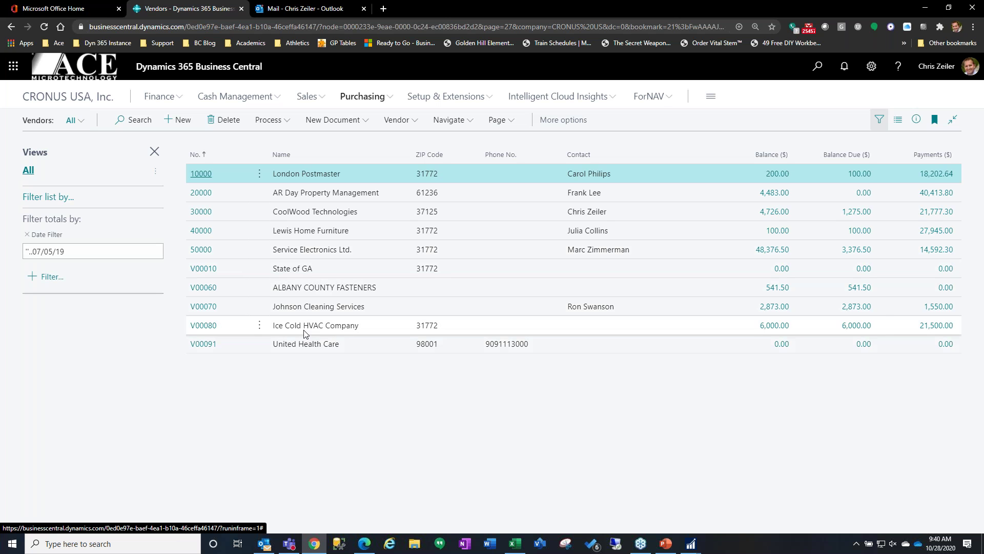
left_click(204, 195)
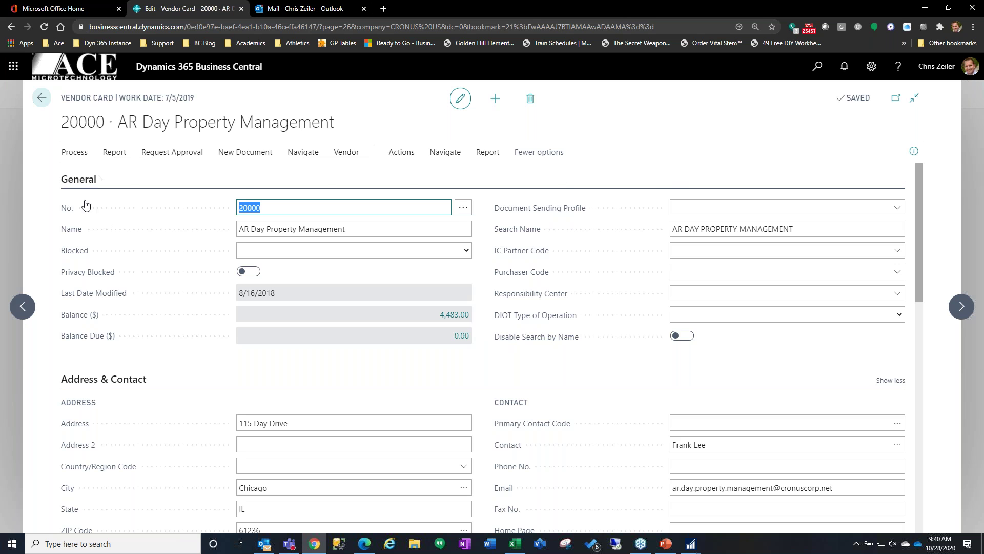
- Collapse the General, Address & Contact, Invoicing and Payments sections of the vendor card
left_click(81, 179)
left_click(92, 225)
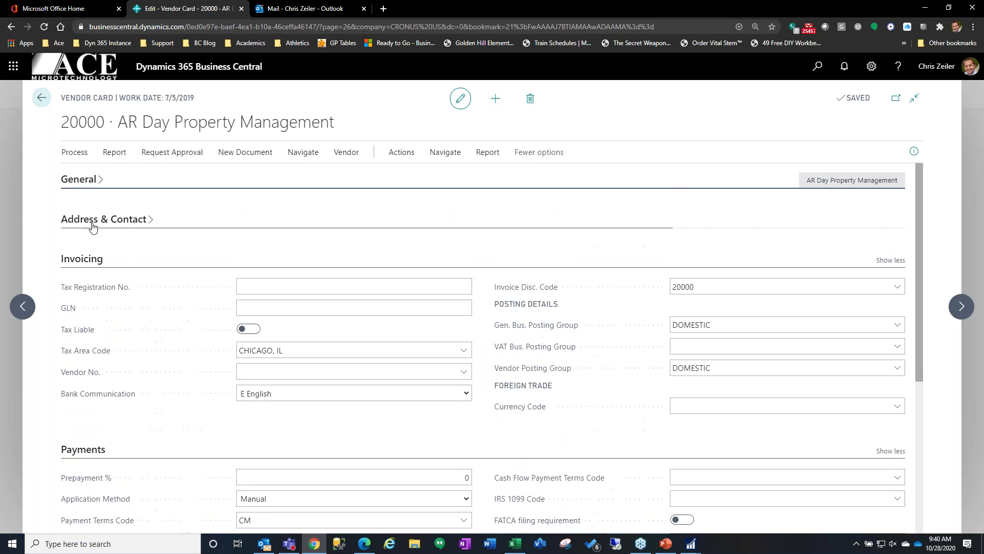
left_click(83, 259)
left_click(88, 299)
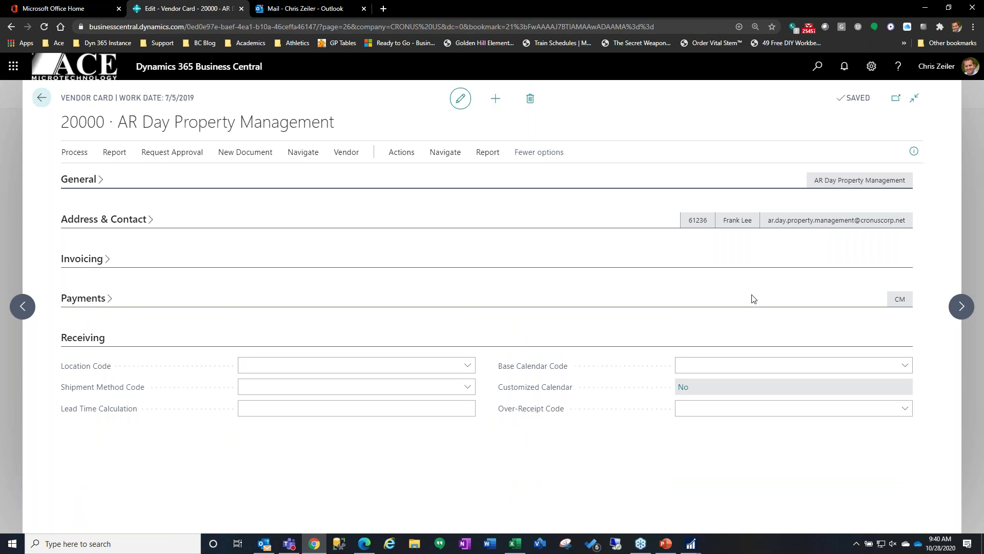
- Expand the General section of the vendor card and browse through the following vendor cards, ending on Service Electronics Ltd
left_click(77, 181)
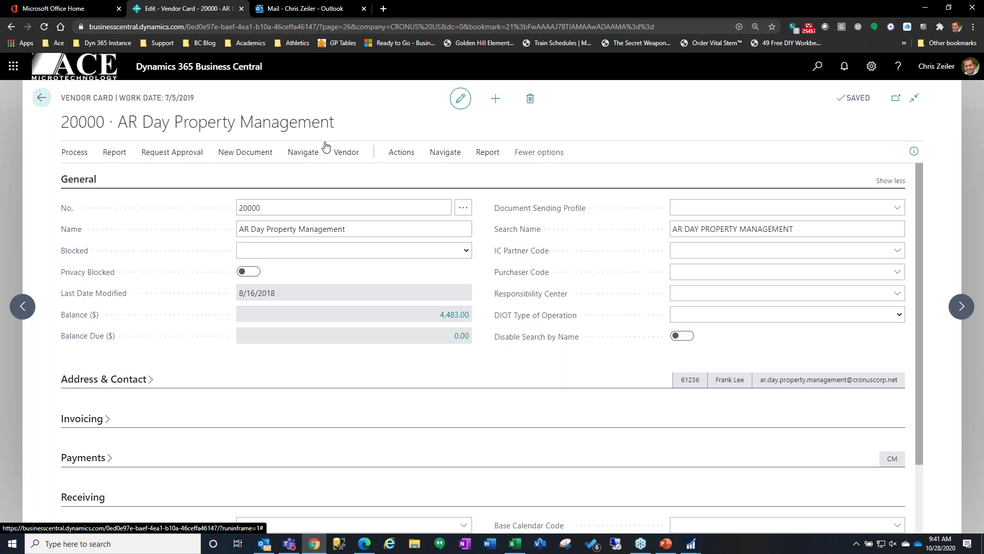
left_click(957, 312)
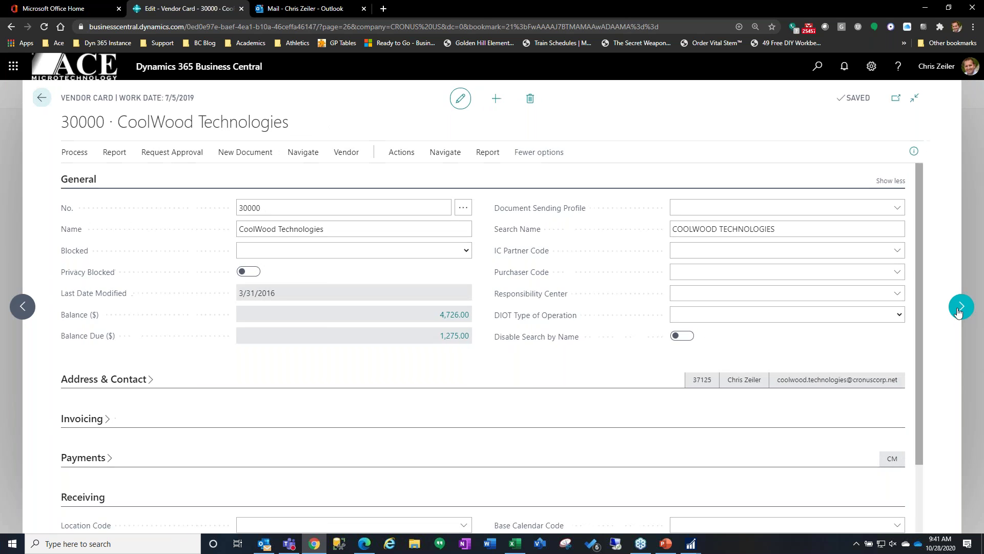
left_click(958, 312)
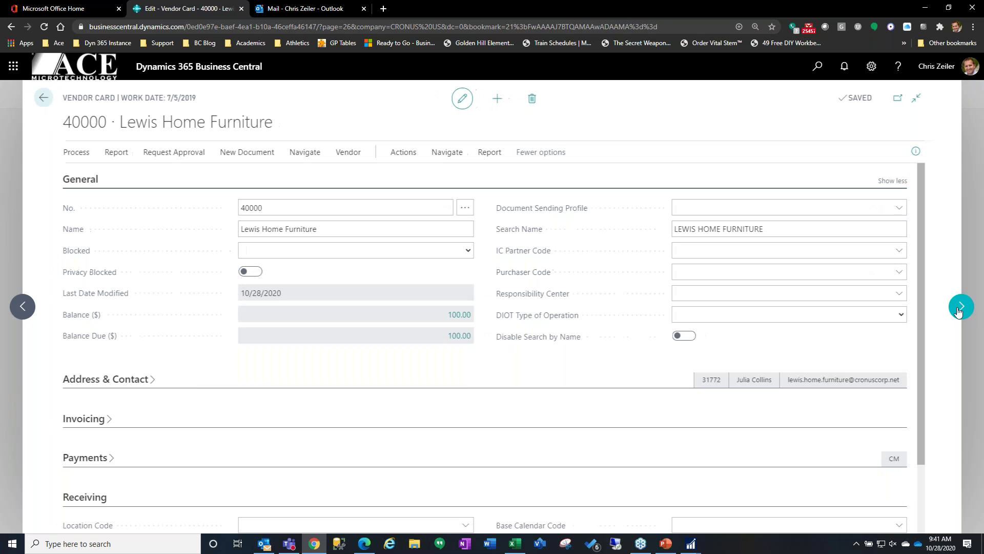
left_click(959, 312)
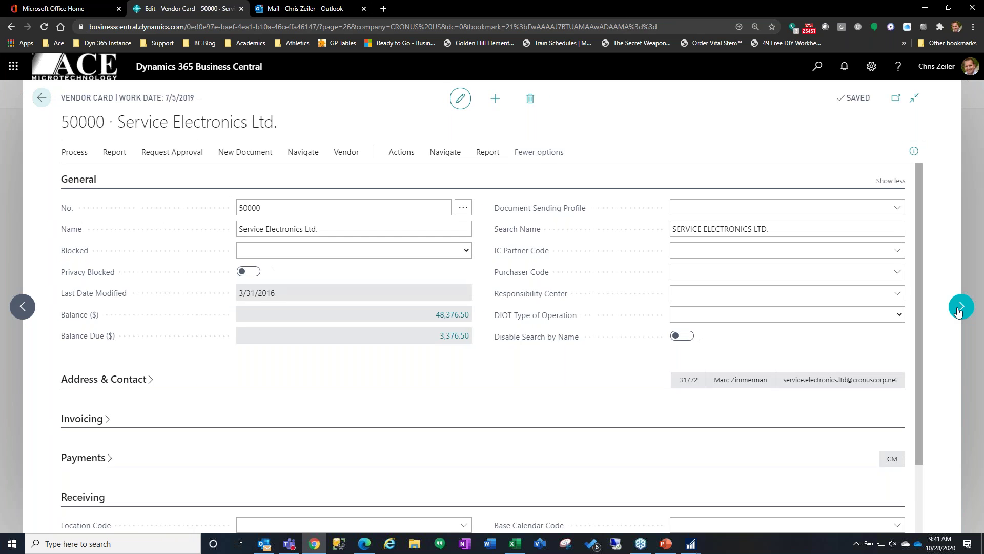
left_click(958, 312)
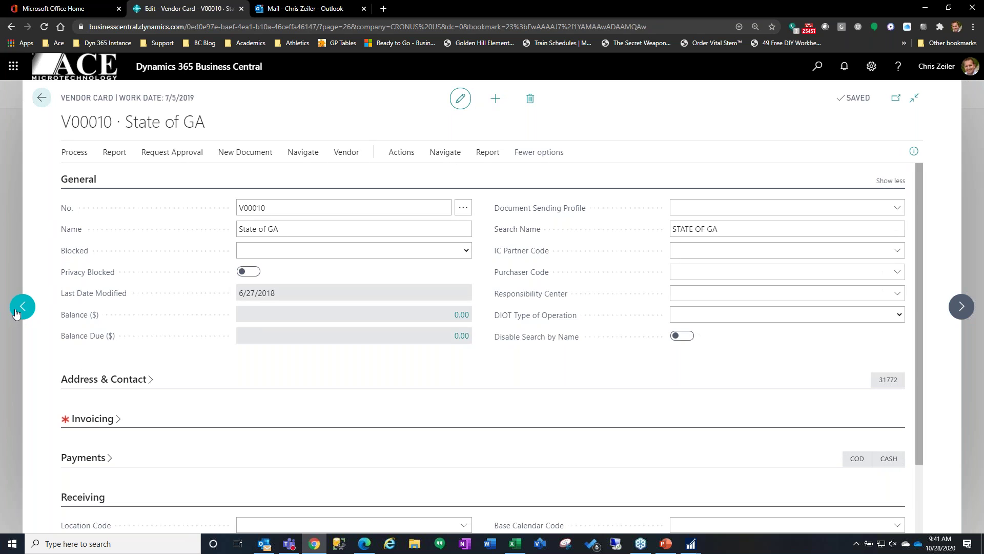
left_click(17, 310)
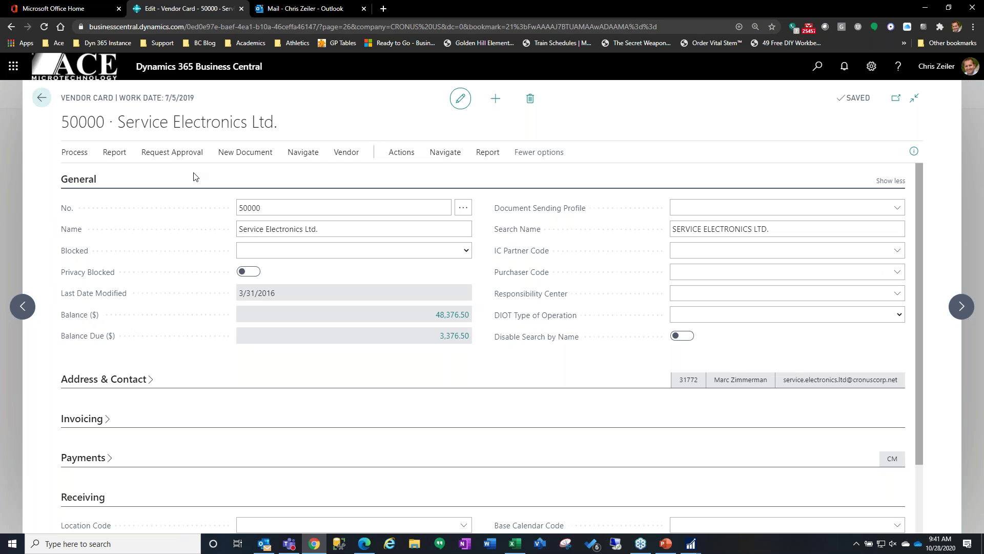
- View the contacts linked to Service Electronics Ltd., select the second contact in the list, and return to the vendor card
left_click(352, 155)
left_click(308, 158)
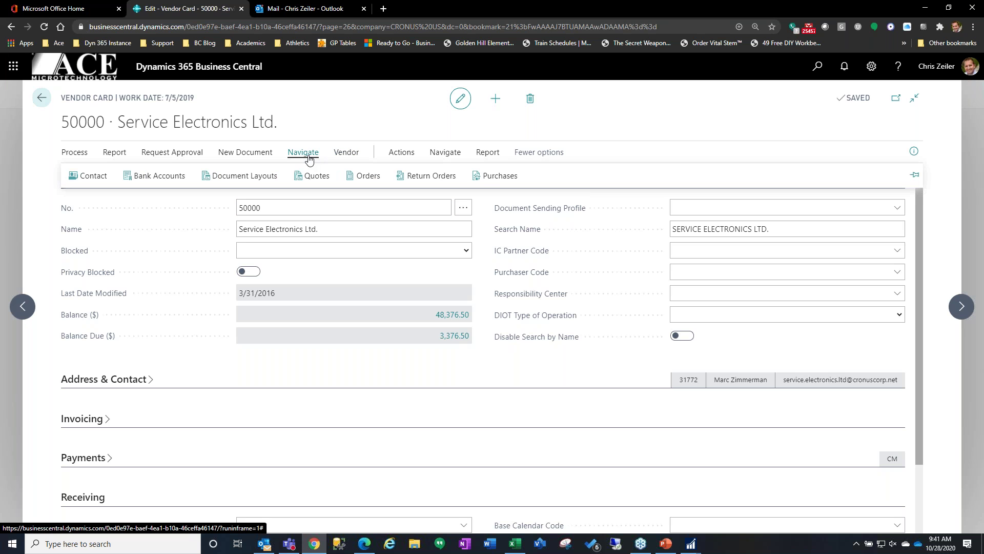
left_click(86, 178)
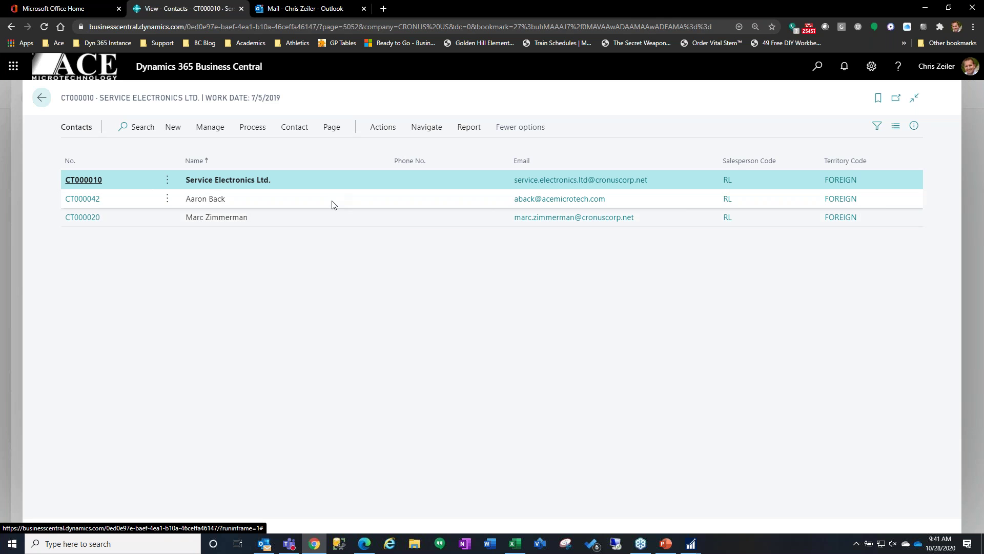
left_click(270, 205)
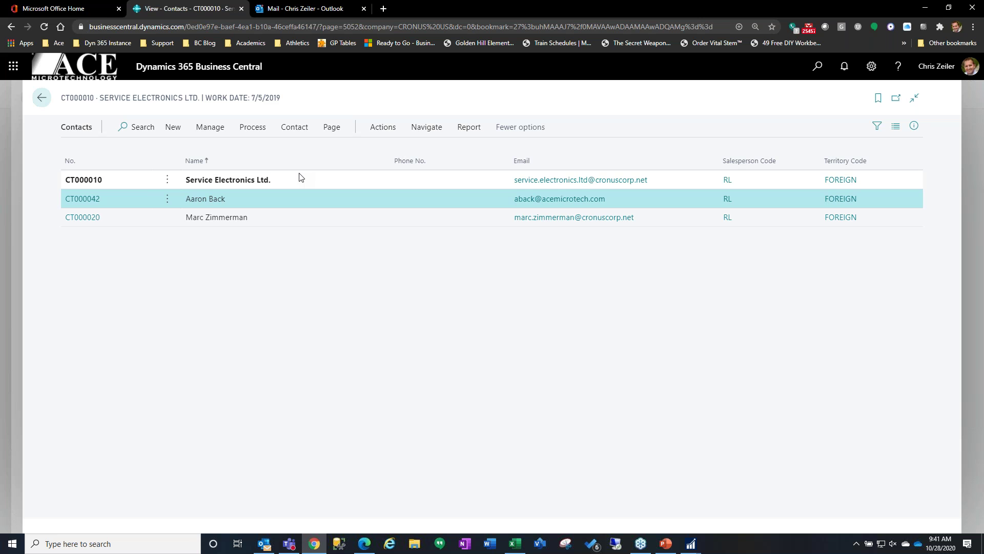
left_click(41, 97)
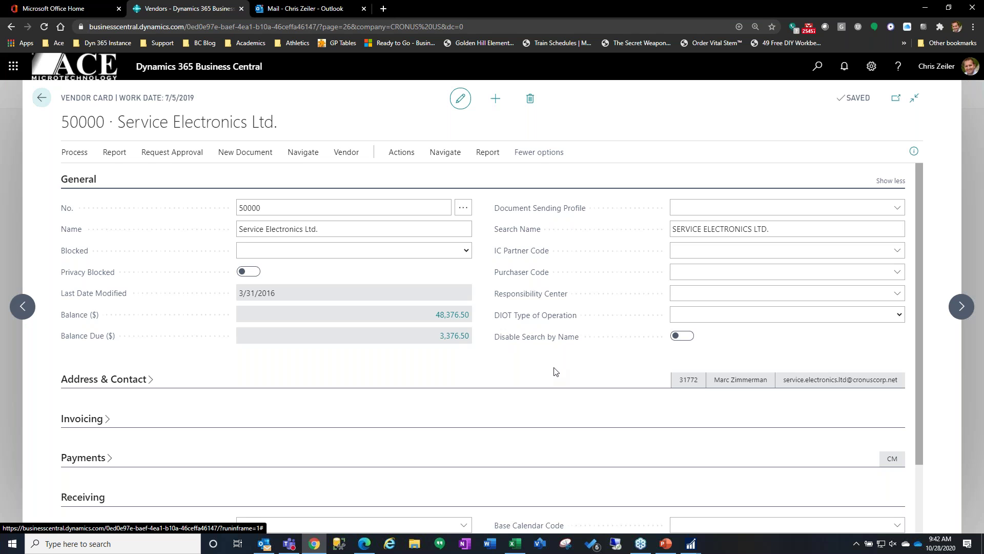
- View the vendor bank account list of Service Electronics Ltd. and return to the vendor card
left_click(305, 153)
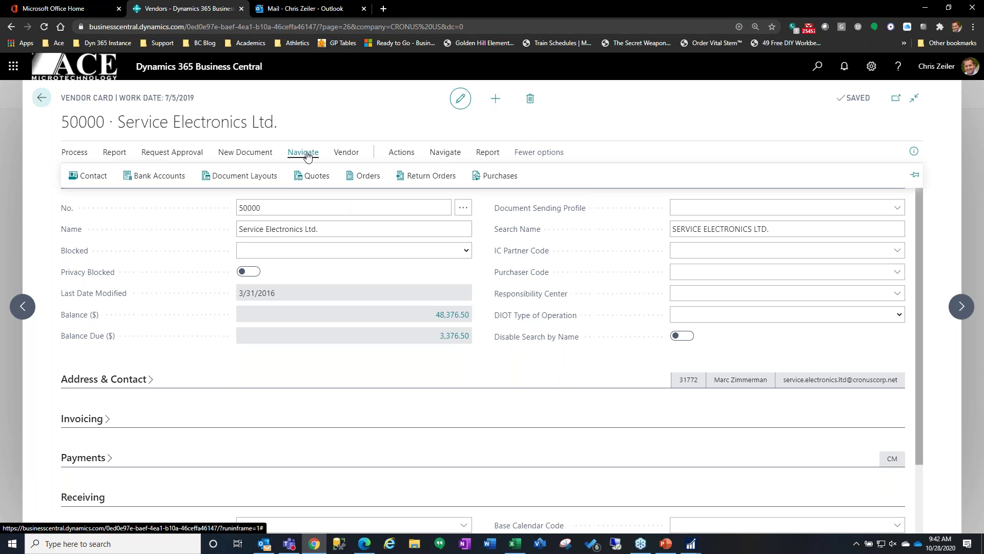
left_click(167, 180)
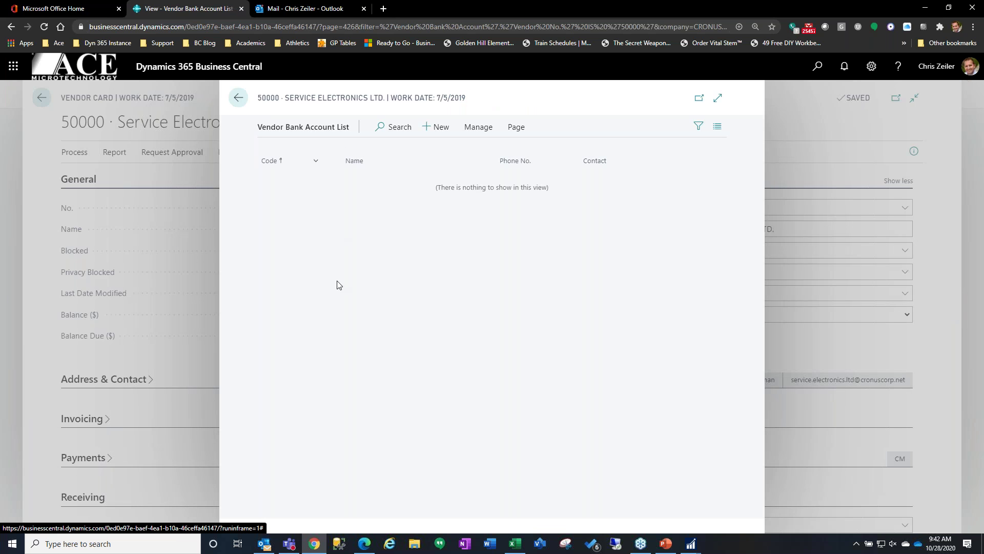
left_click(238, 98)
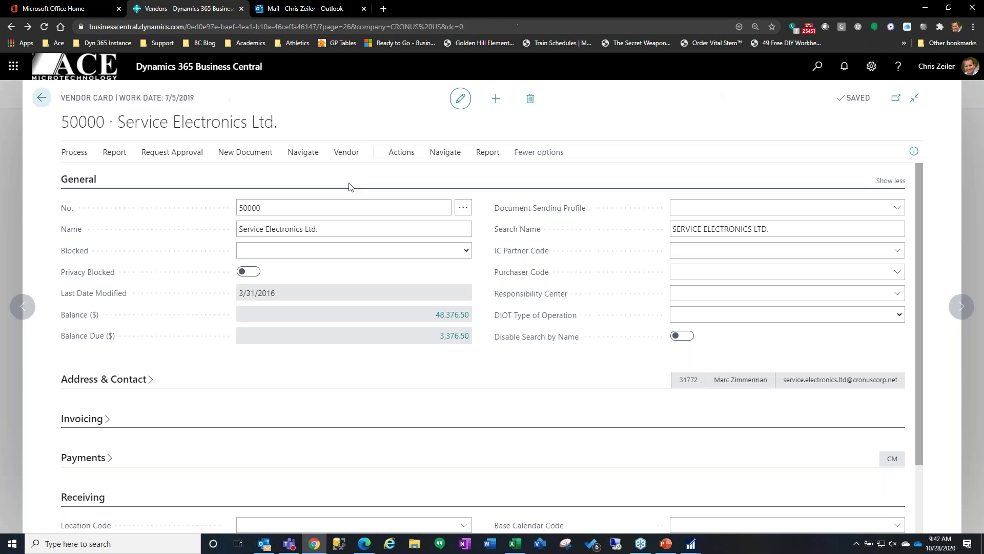
- Expand the Payments section and examine the Federal ID No. field and the available IRS 1099 codes
left_click(307, 153)
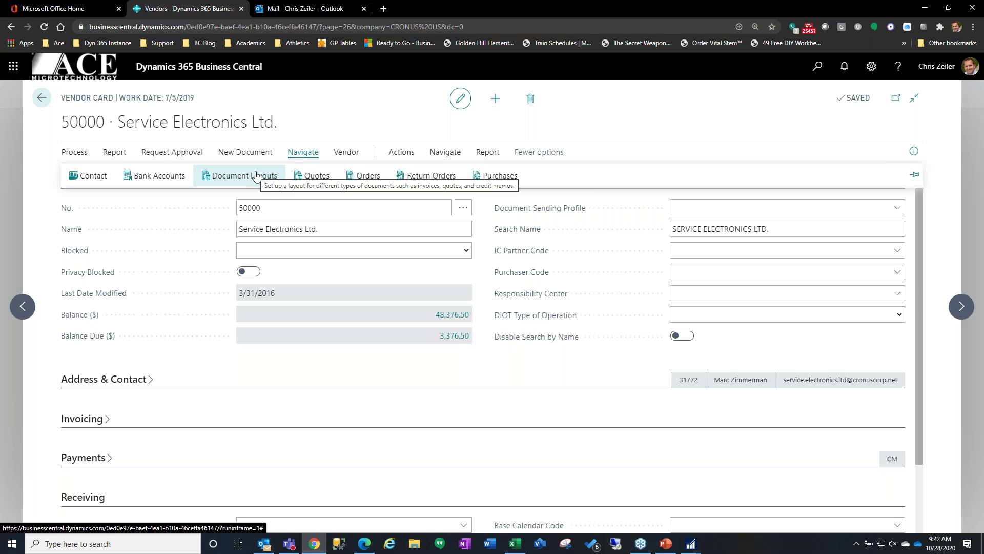
left_click(90, 457)
scroll(589, 412, "down", 4)
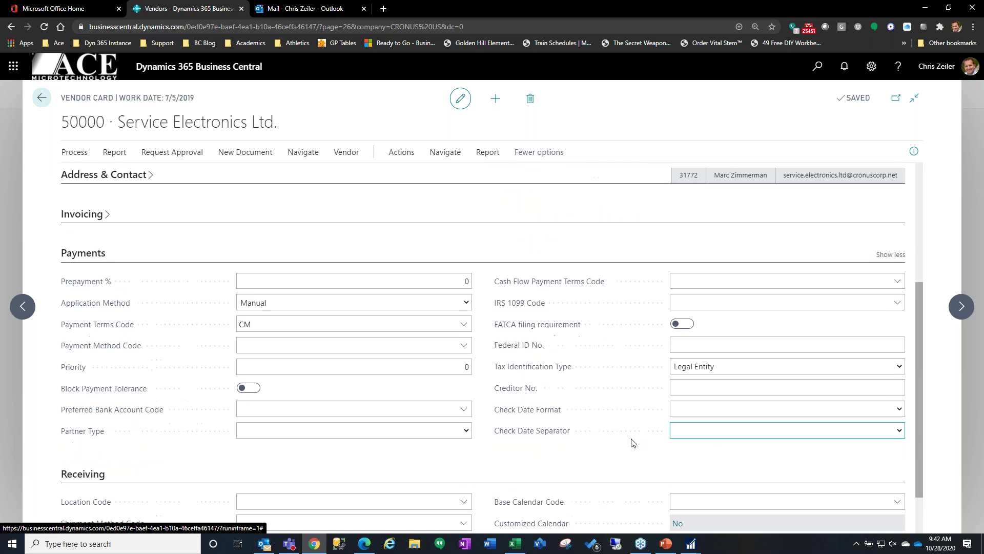
left_click(773, 352)
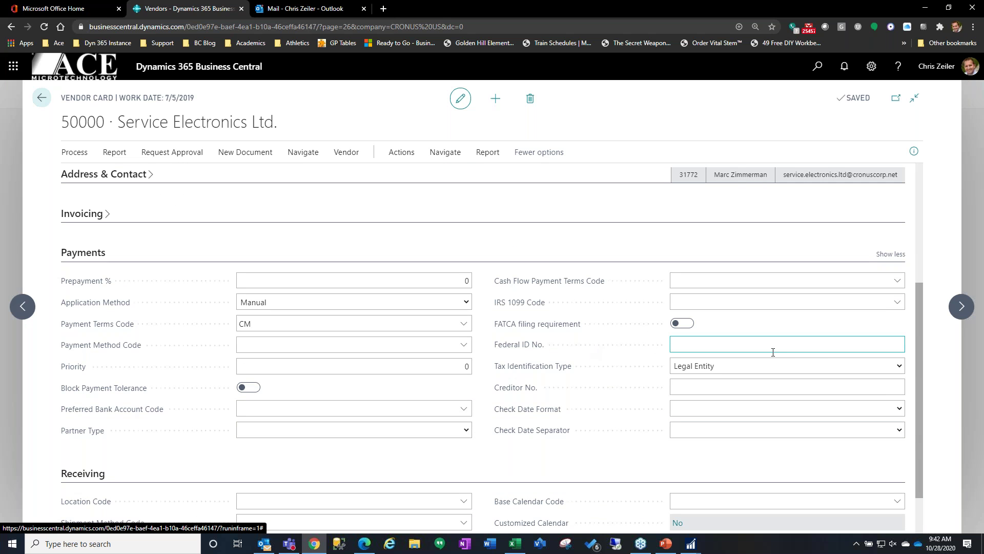
key("Tab")
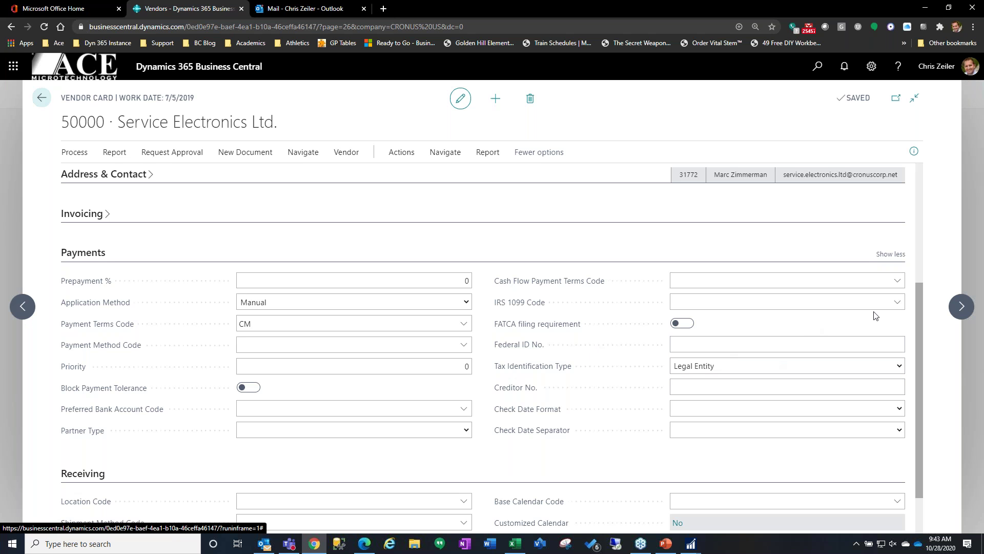
left_click(795, 306)
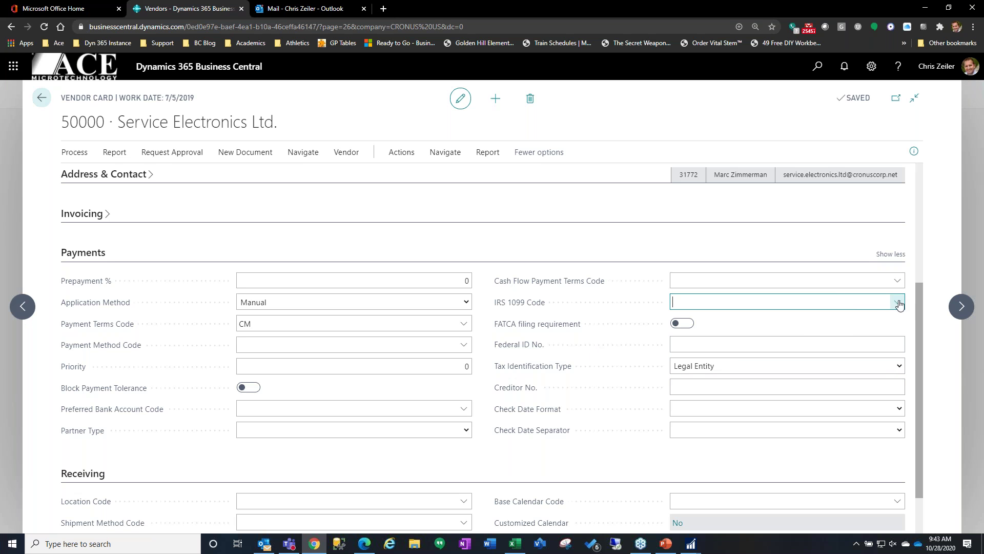
left_click(897, 304)
scroll(820, 390, "down", 5)
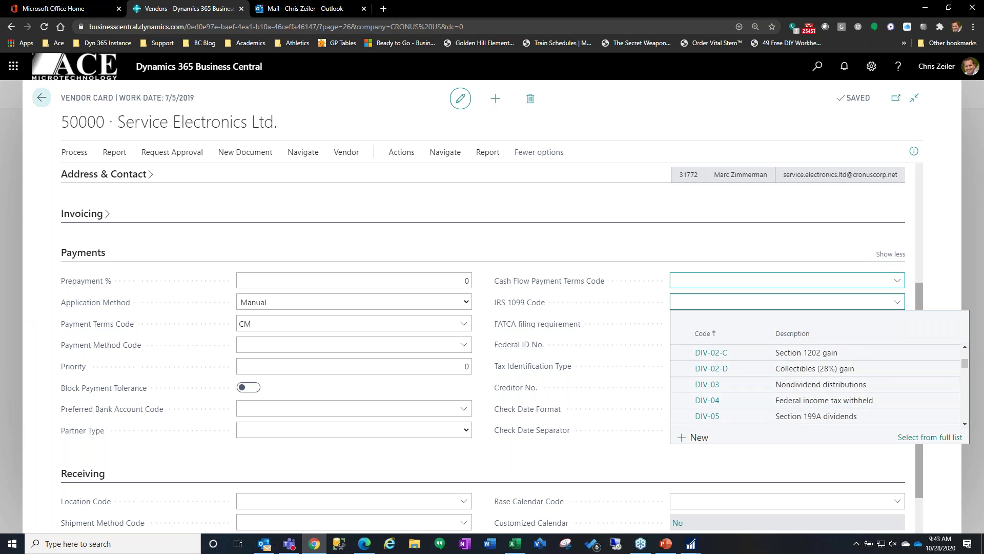
left_click(673, 239)
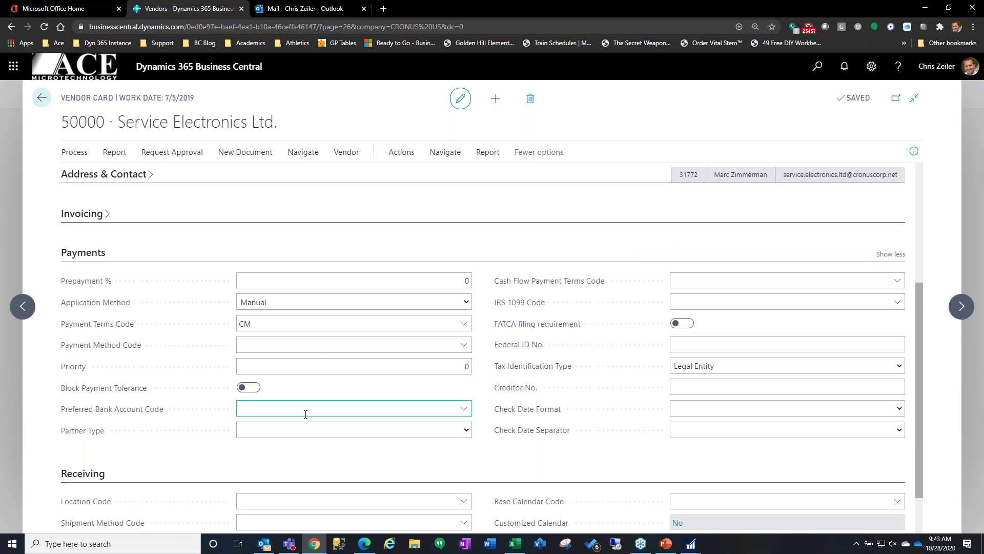
scroll(554, 466, "down", 1)
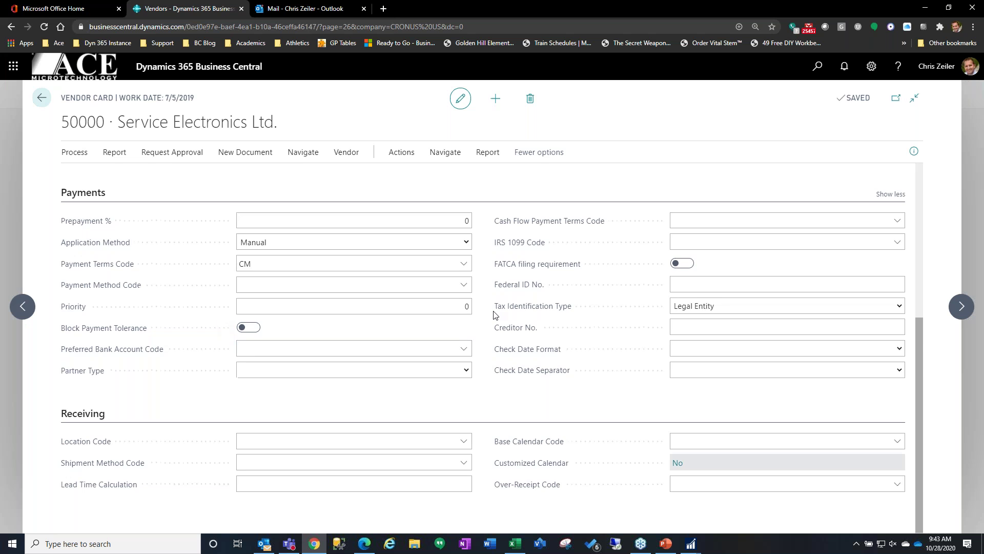
scroll(516, 334, "up", 3)
scroll(516, 334, "up", 2)
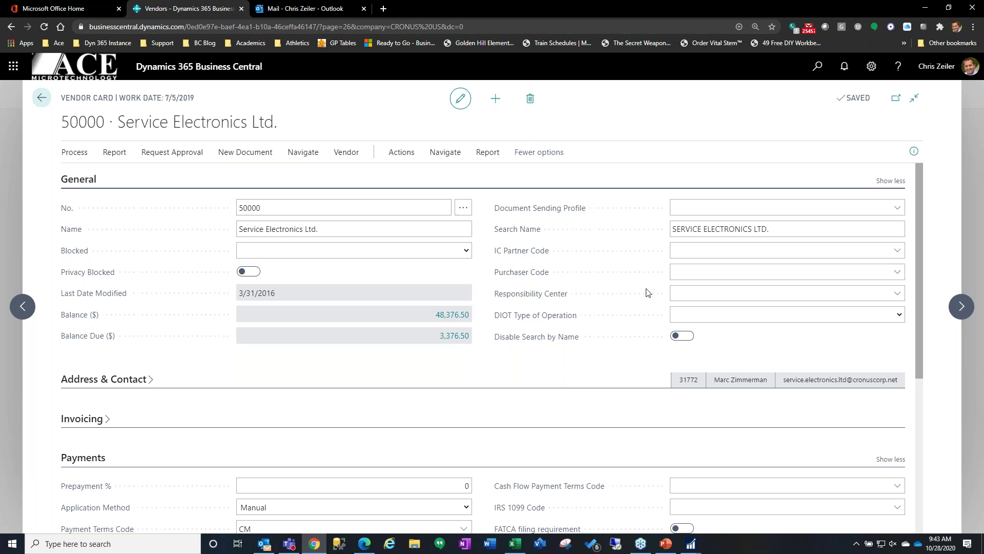
left_click(703, 279)
scroll(500, 468, "down", 1)
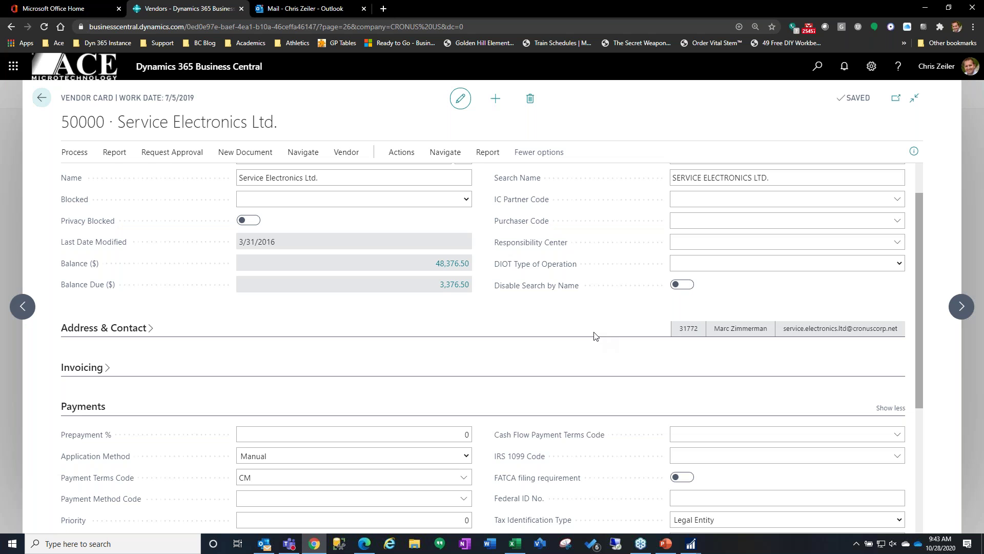
scroll(180, 231, "up", 1)
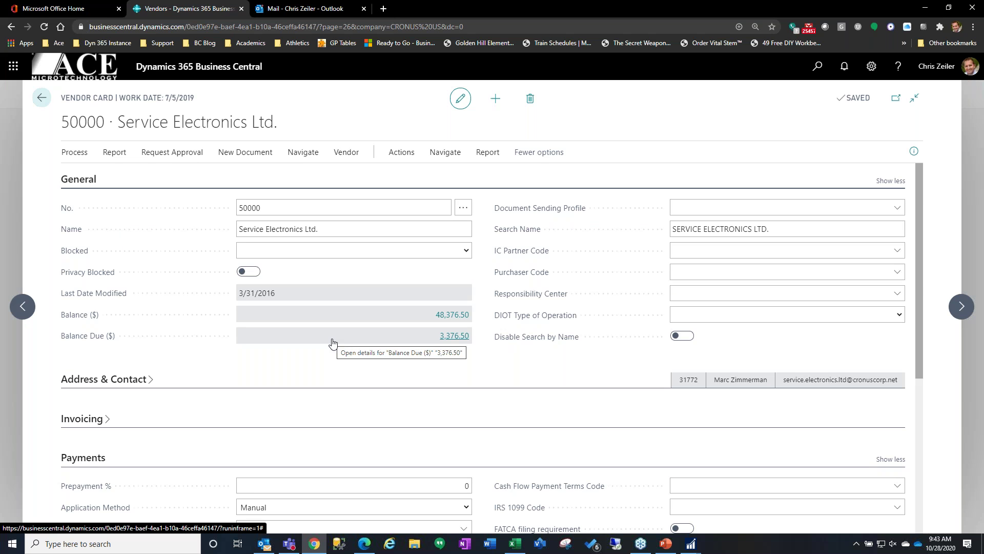
- View the recurring purchase lines set up for Service Electronics Ltd. and return to the vendor card
left_click(445, 154)
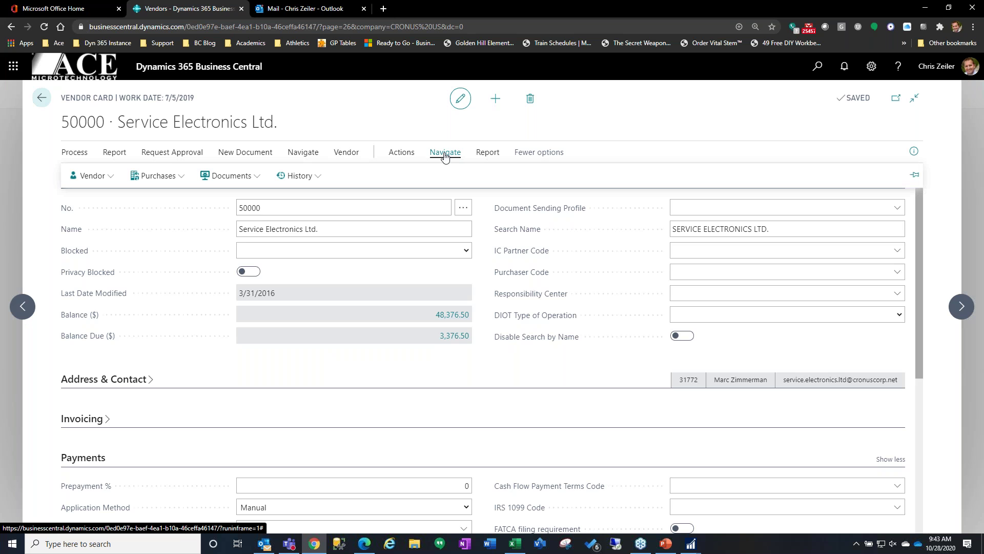
left_click(164, 177)
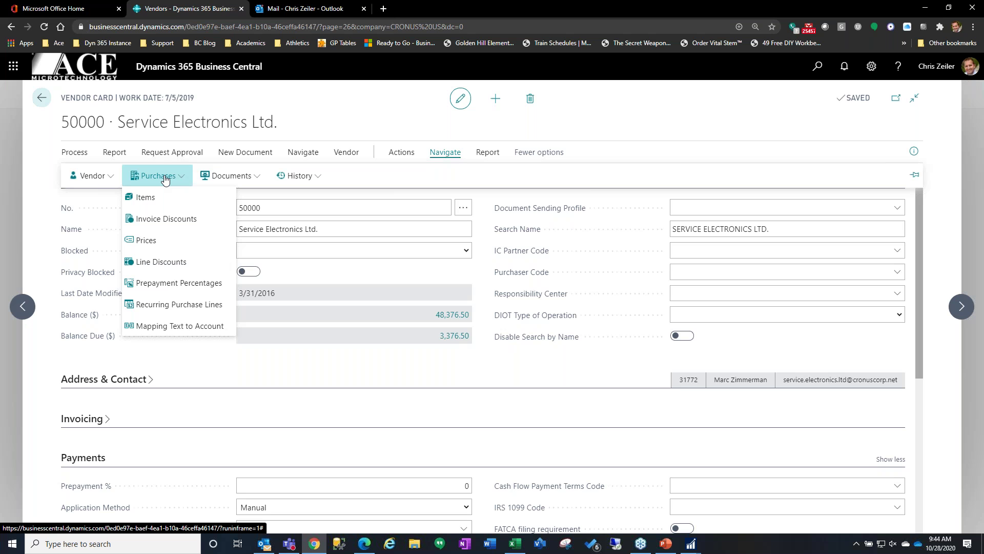
left_click(197, 310)
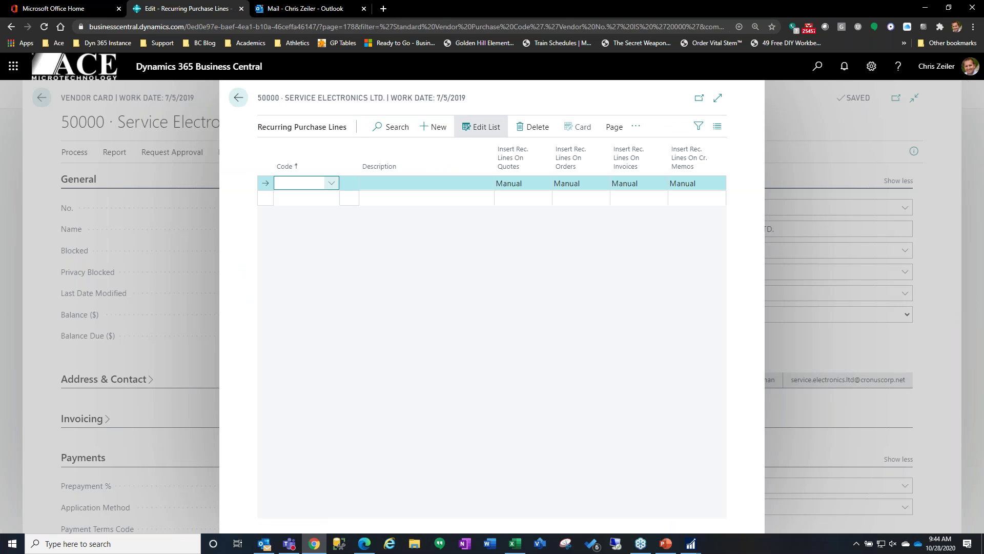
left_click(238, 98)
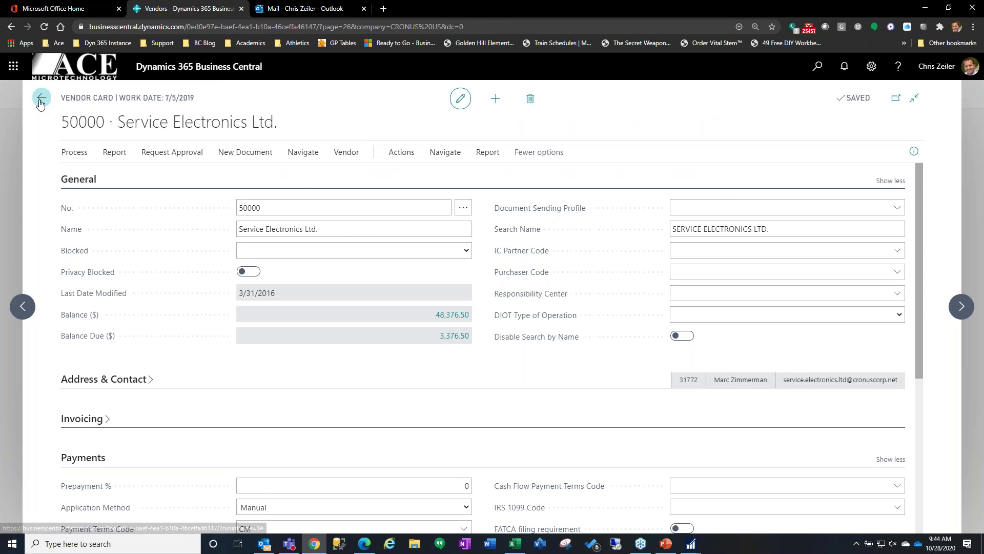
- Open the vendor card of AR Day Property Management from the vendor list and bring up its recurring purchase lines
left_click(40, 102)
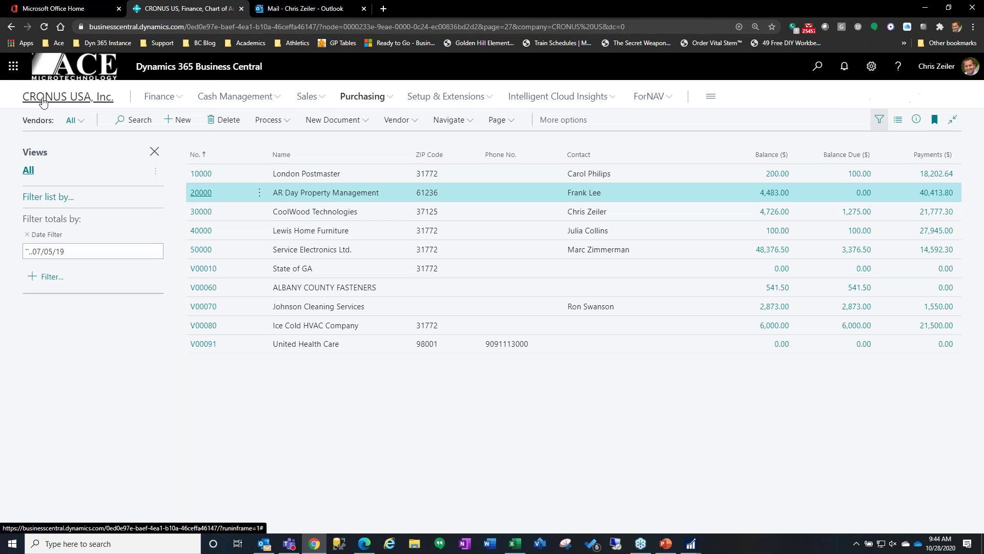
left_click(199, 193)
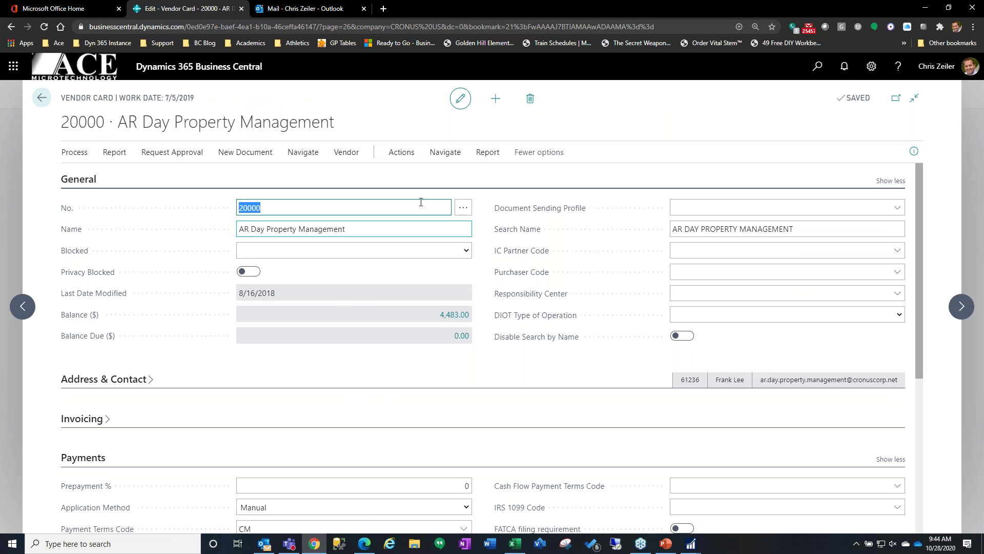
left_click(346, 153)
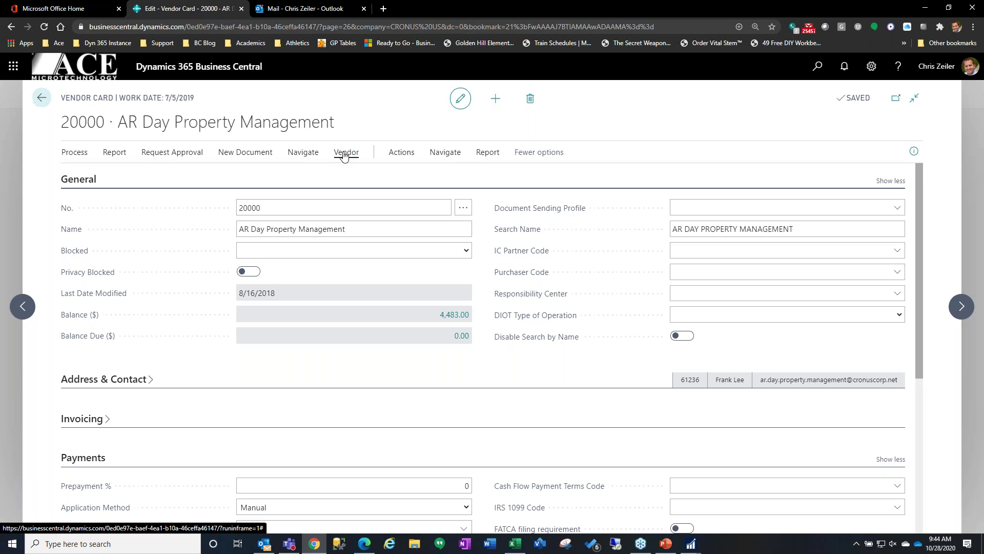
left_click(304, 154)
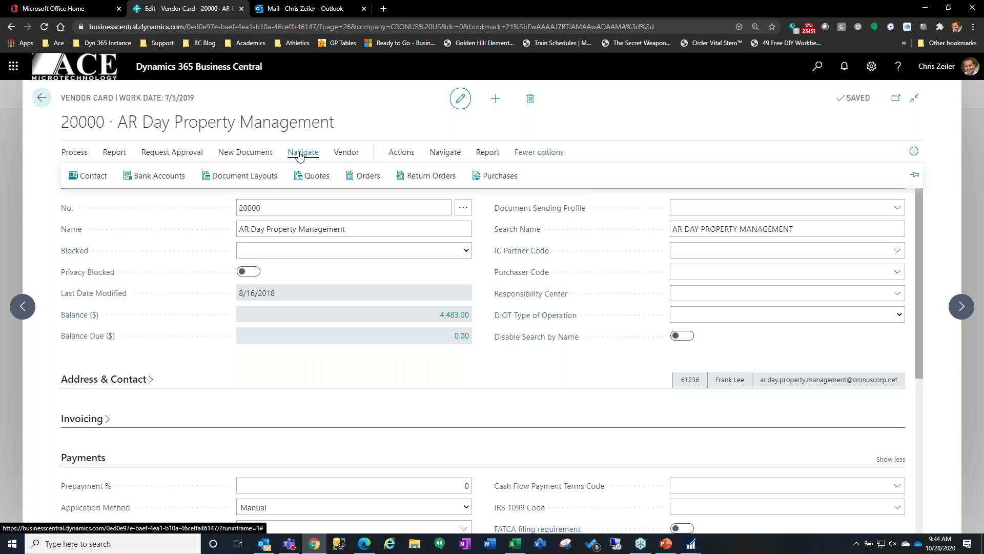
left_click(346, 152)
left_click(402, 154)
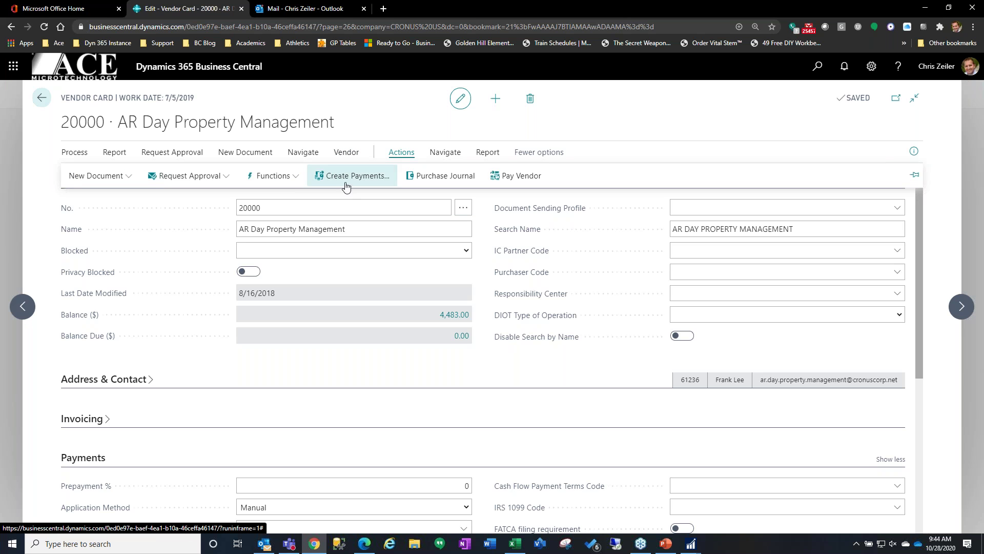
left_click(306, 153)
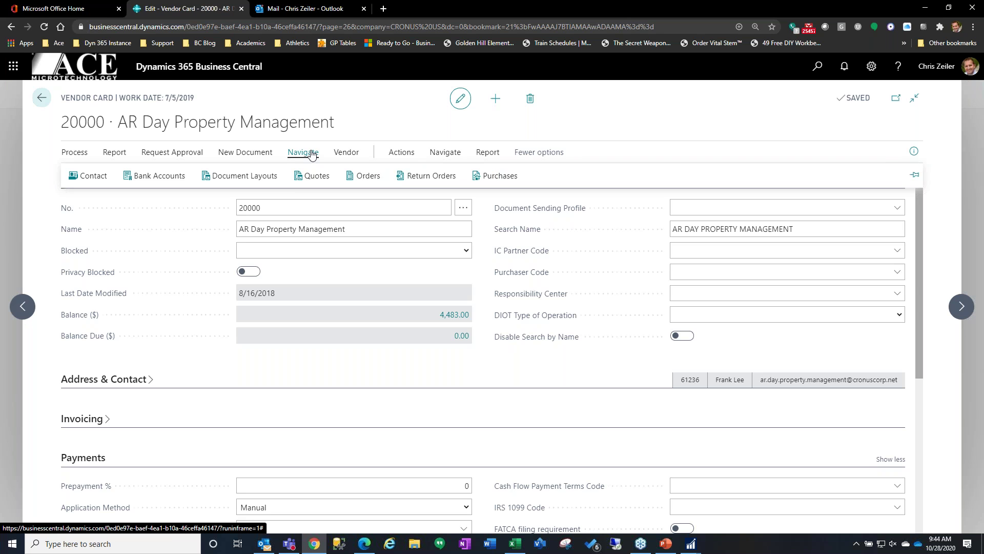
left_click(355, 157)
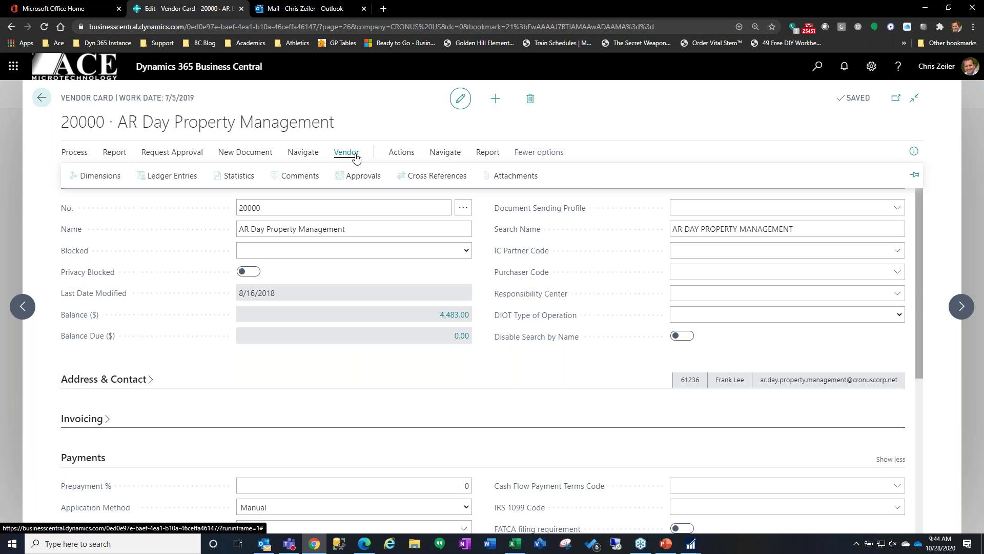
left_click(401, 154)
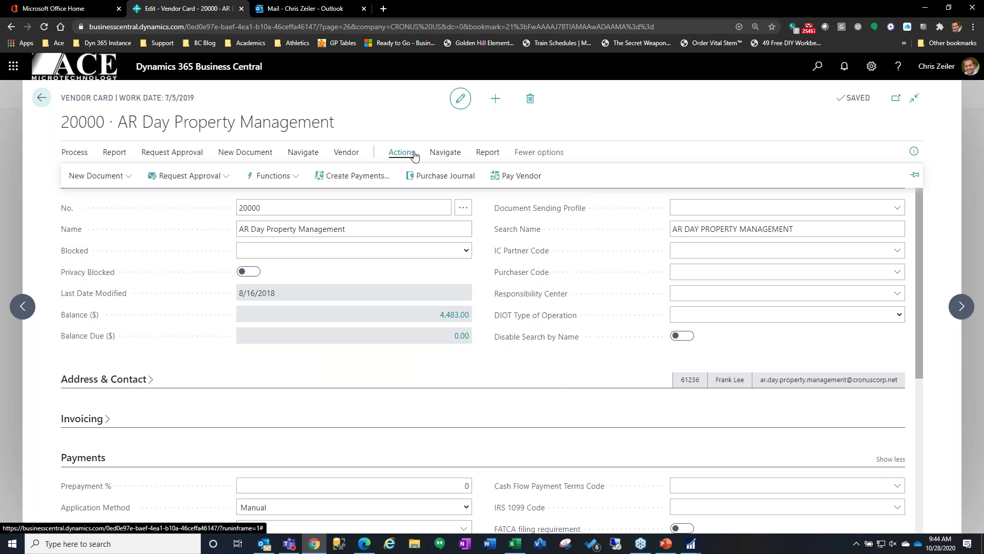
left_click(451, 155)
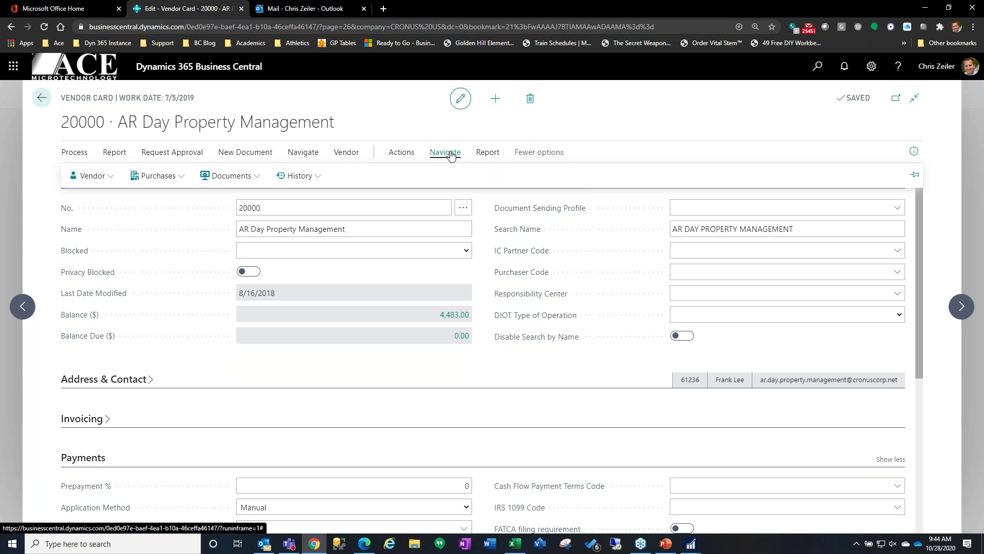
left_click(183, 177)
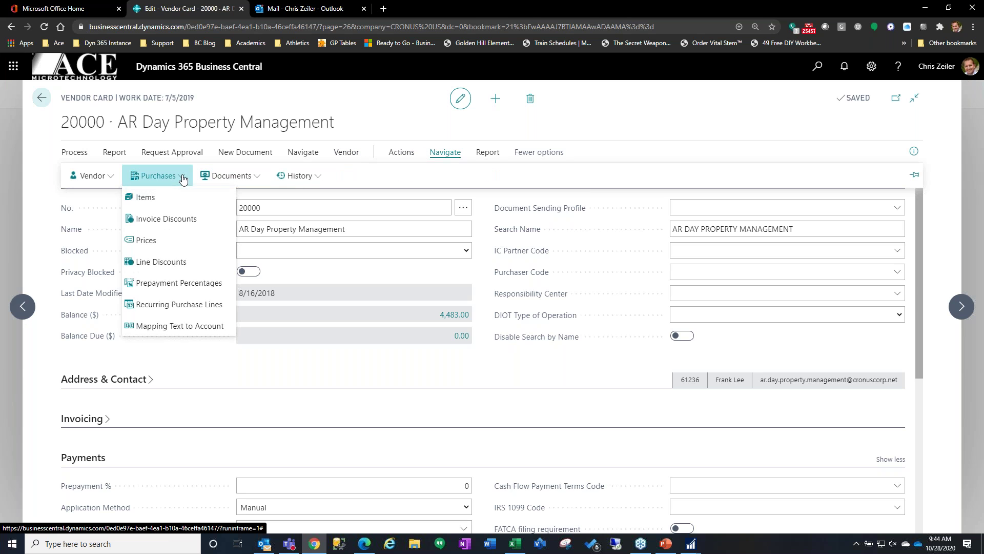
left_click(184, 305)
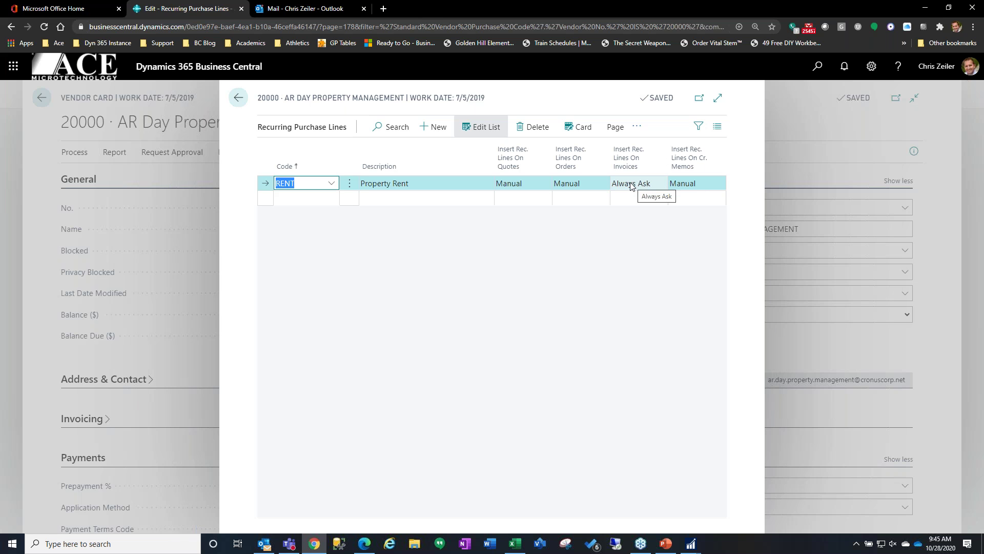
- View the card of the RENT recurring purchase code and return to the AR Day Property Management vendor card
left_click(589, 130)
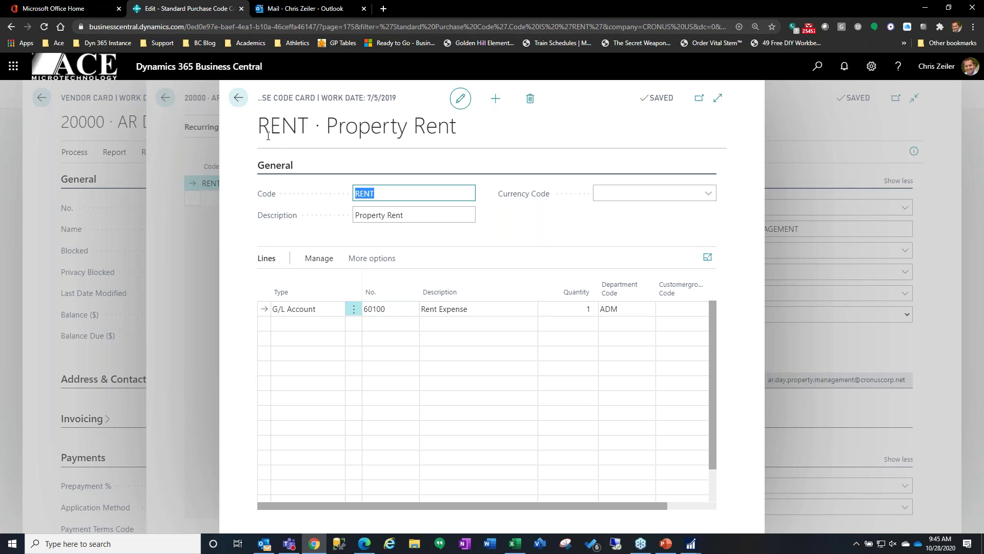
left_click(238, 100)
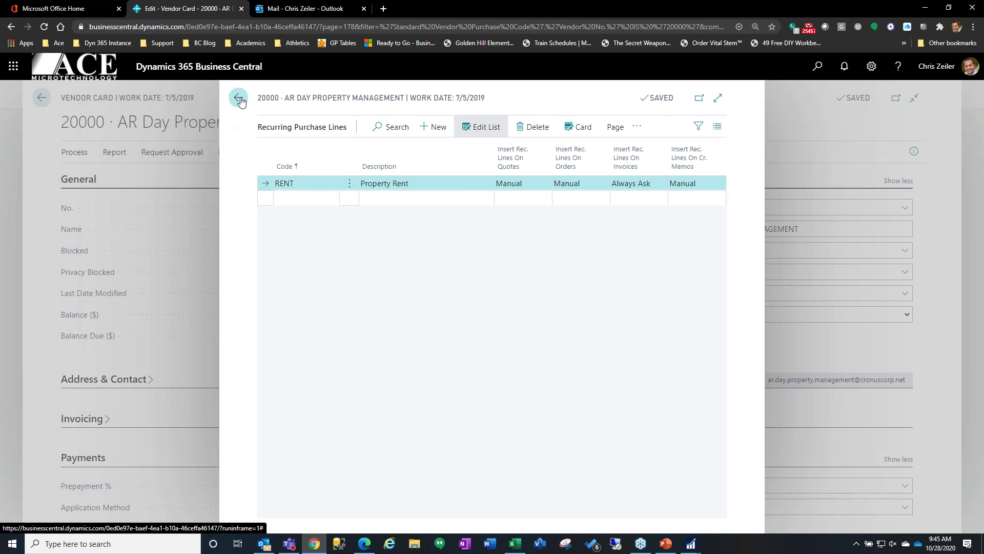
left_click(239, 99)
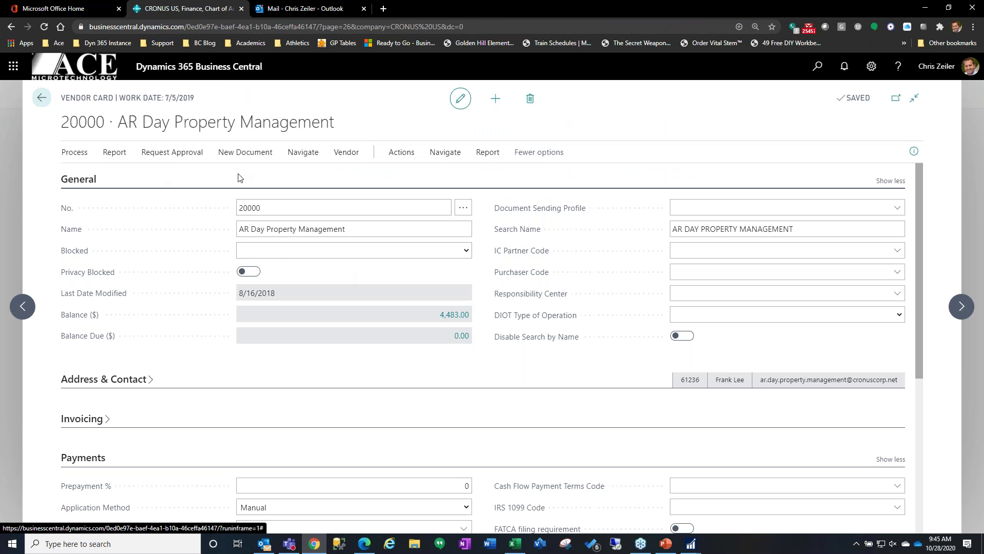
- Create a new purchase invoice for AR Day Property Management with RENT 100 as the Vendor Invoice No
left_click(255, 153)
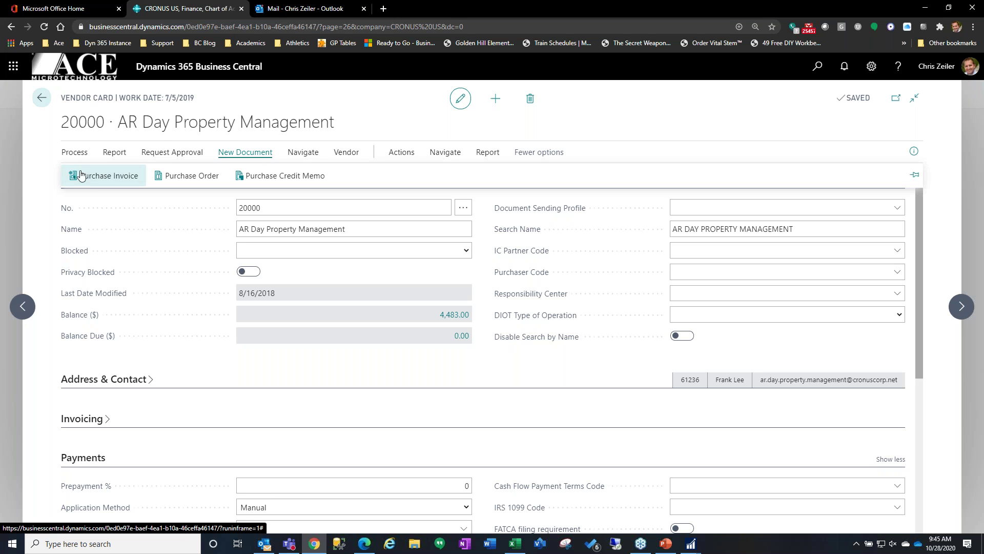
left_click(123, 200)
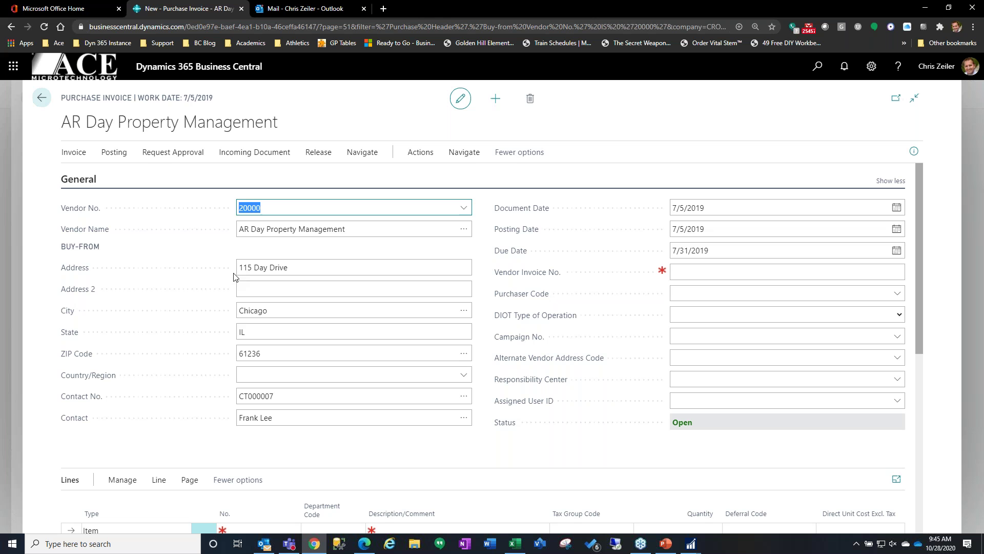
left_click(725, 271)
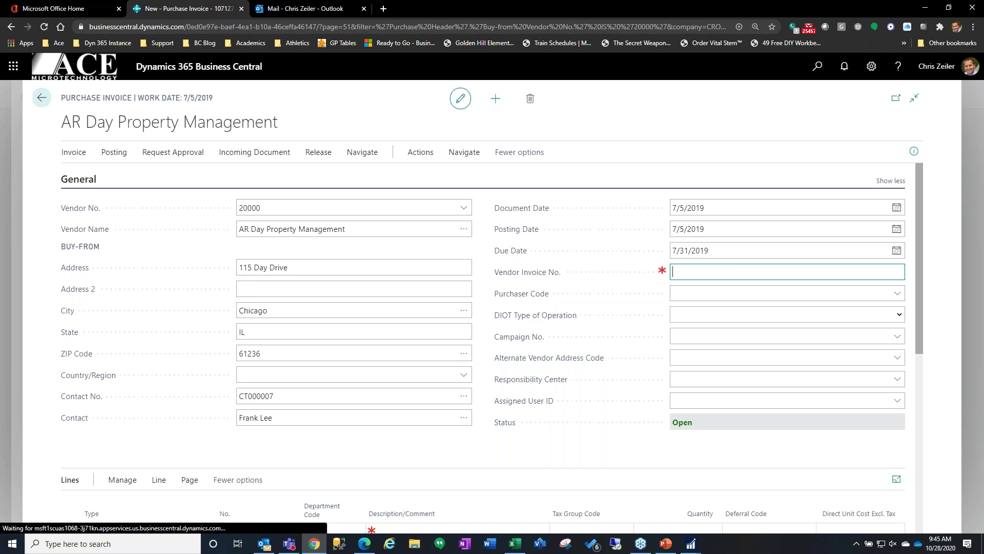
type("Rent")
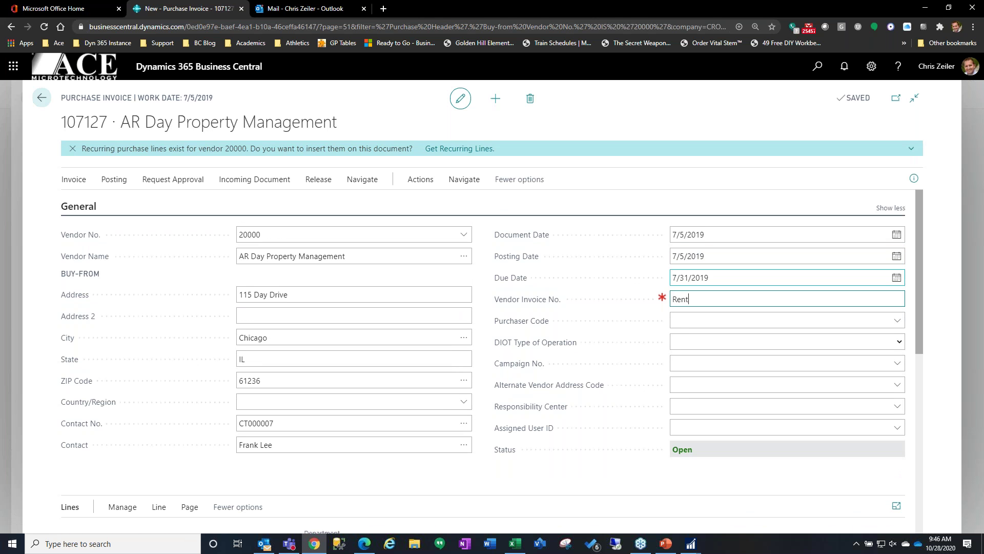
key("Tab")
left_click(702, 299)
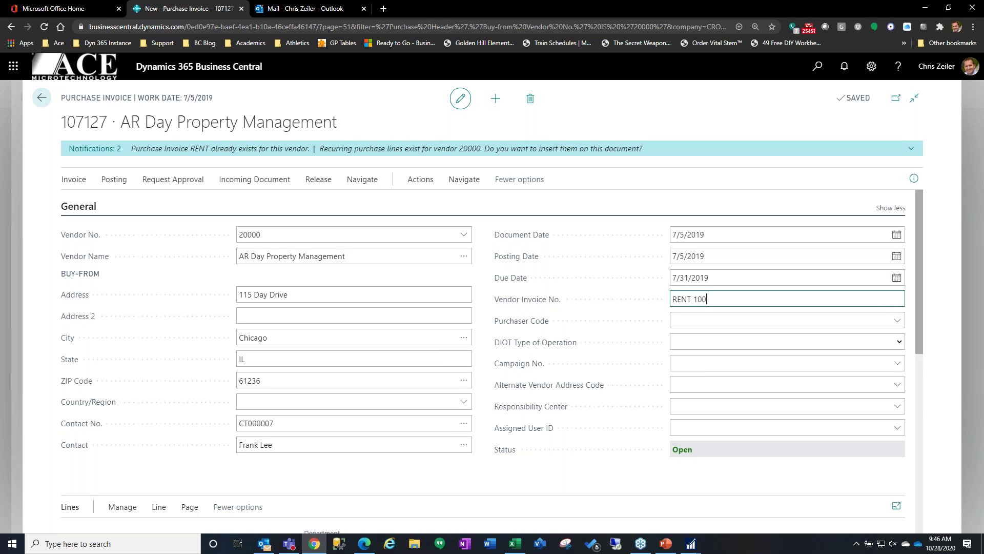
key("Tab")
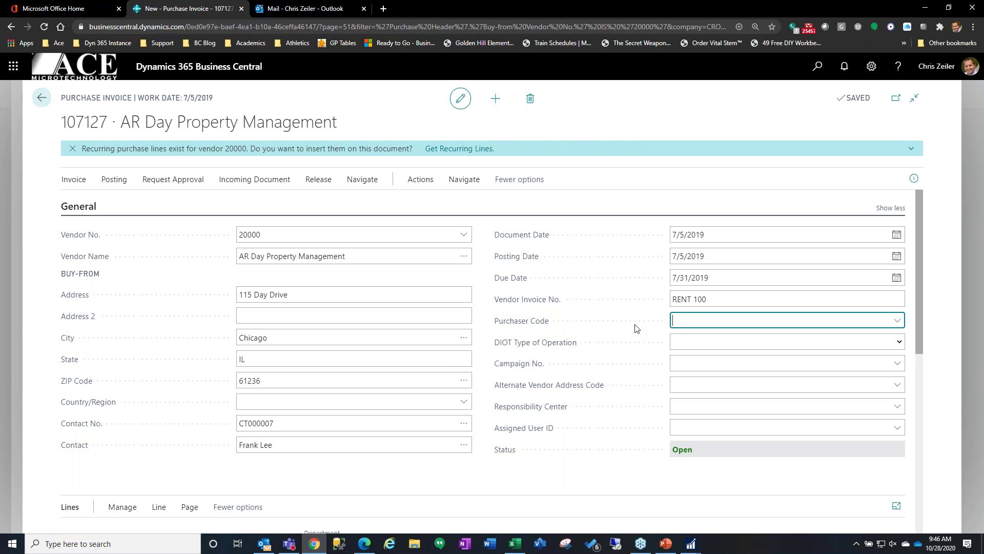
- Insert the RENT recurring purchase lines into the purchase invoice
scroll(635, 328, "down", 2)
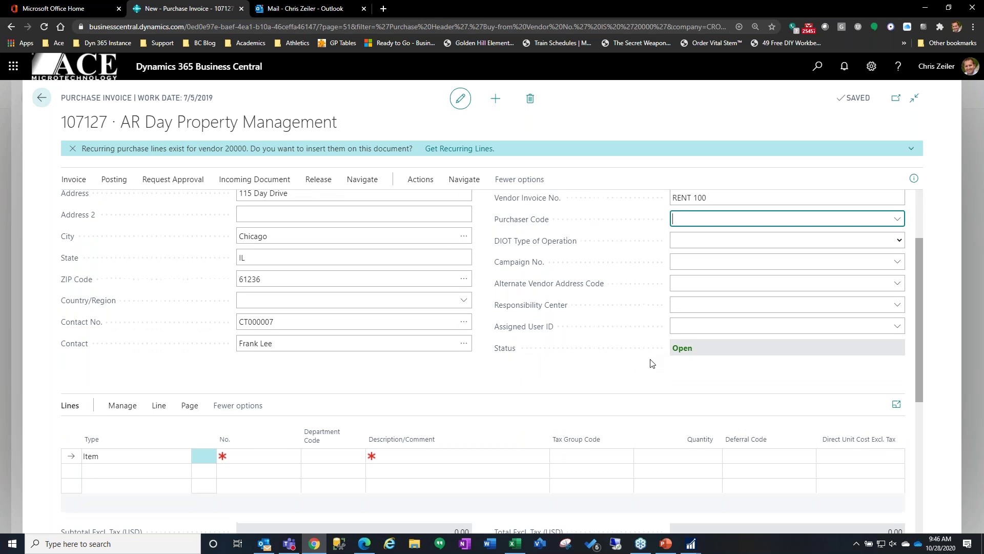
scroll(513, 231, "up", 1)
left_click(465, 154)
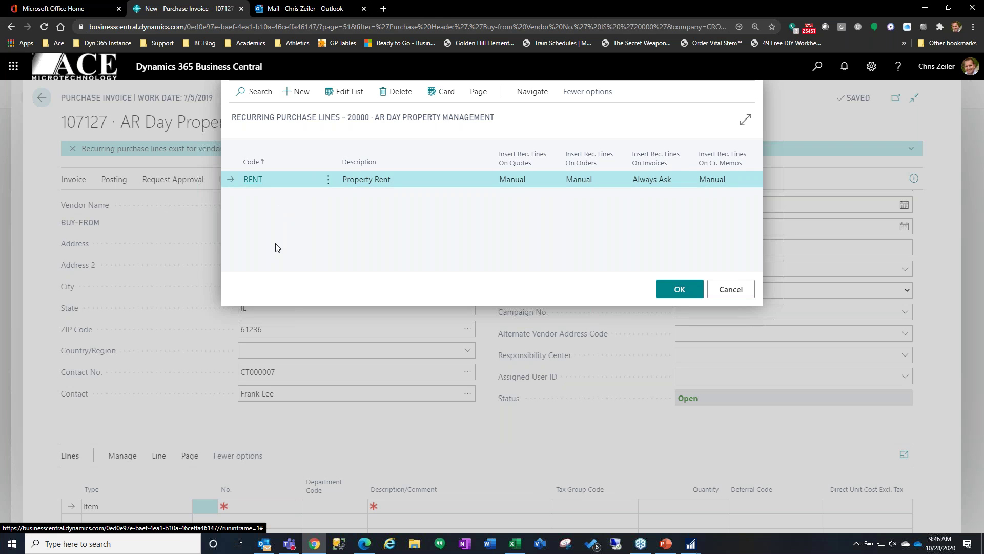
left_click(690, 291)
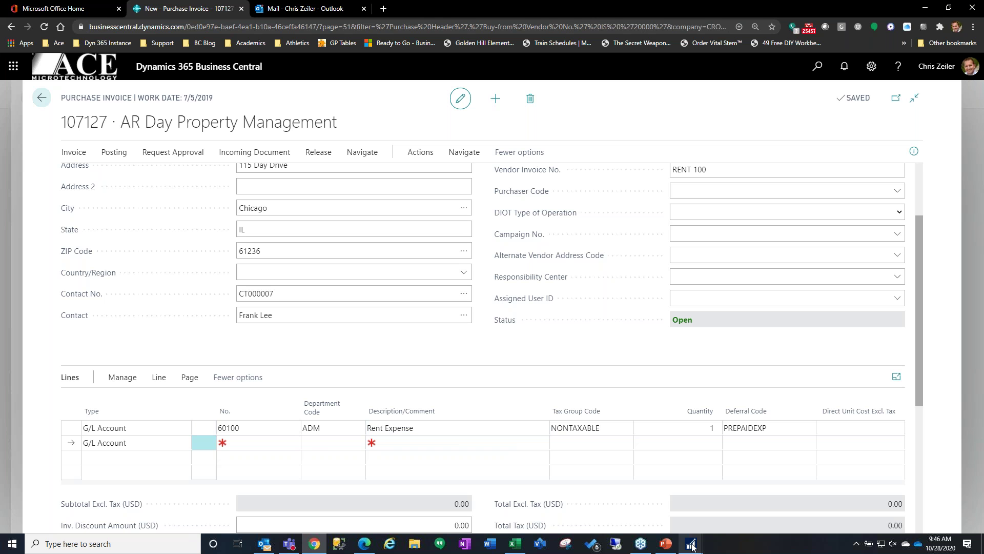
- Switch to Microsoft Dynamics GP and open Vendor Maintenance with the A Travel Company record
mouse_move(691, 546)
left_click(658, 500)
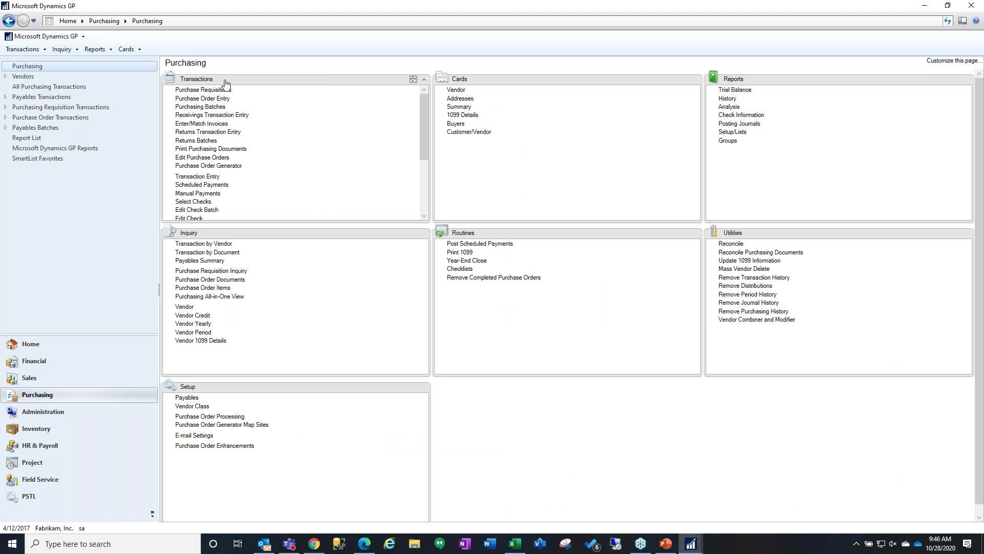
left_click(130, 54)
mouse_move(171, 94)
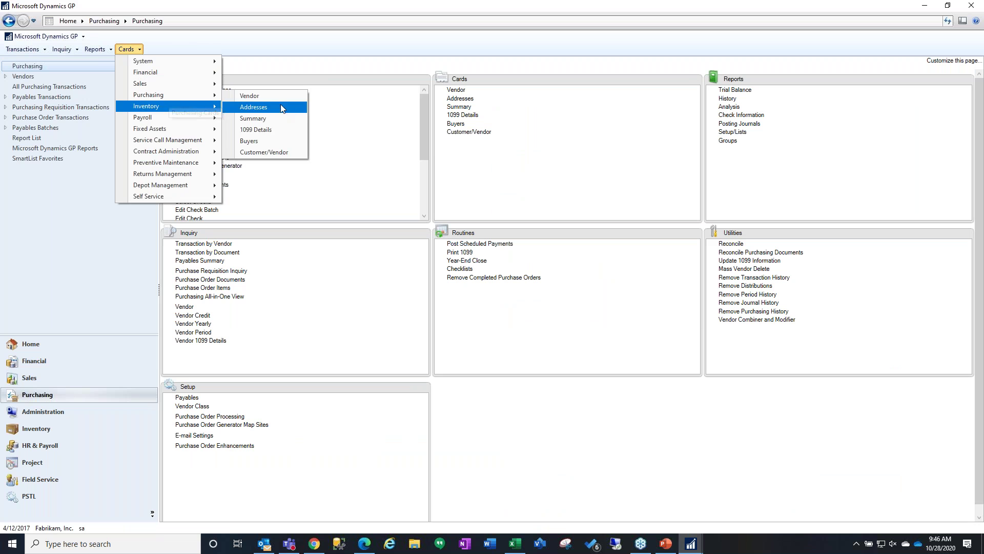
left_click(272, 103)
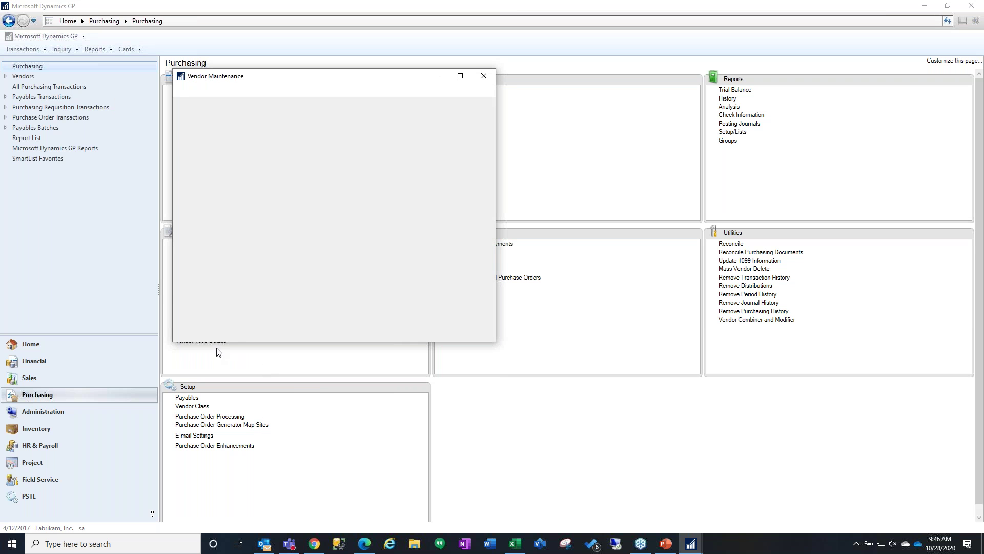
left_click(199, 370)
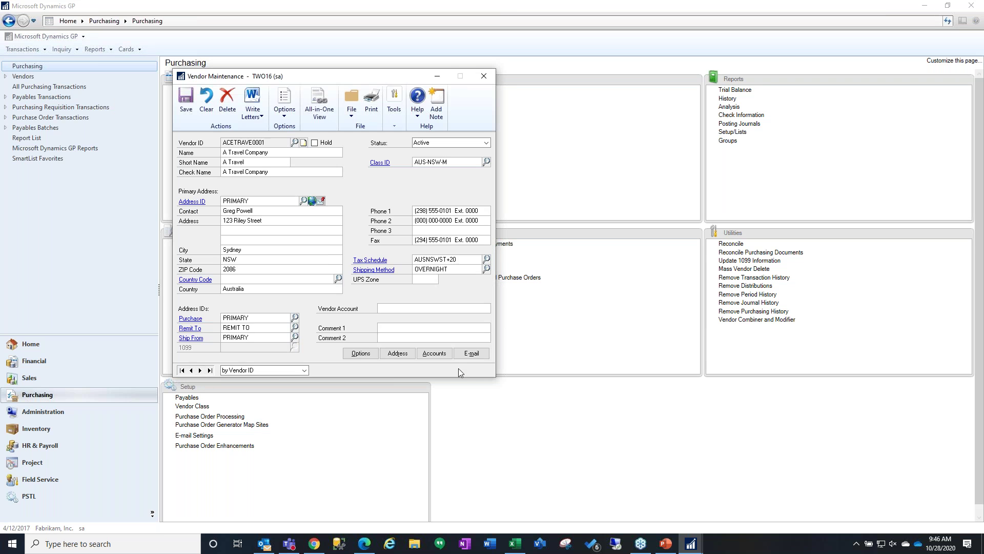
- View A Travel Company's default vendor accounts and the additional accounts for Purchases, and return to Vendor Maintenance
left_click(434, 353)
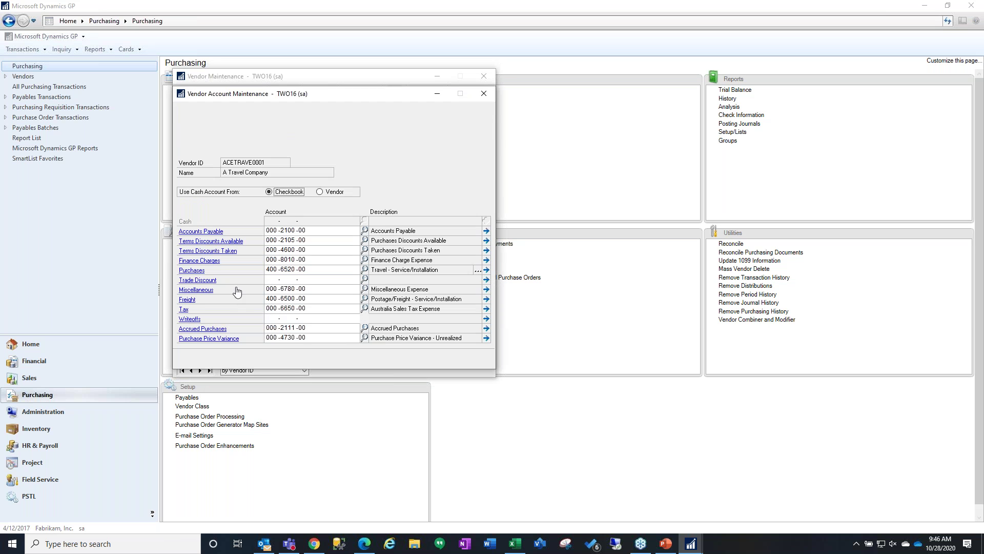
double_click(289, 269)
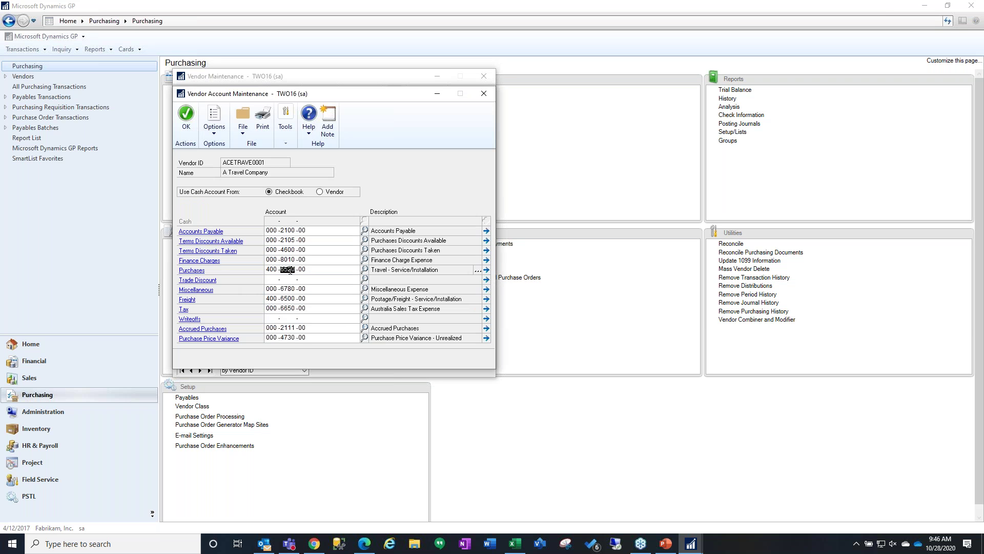
left_click(477, 271)
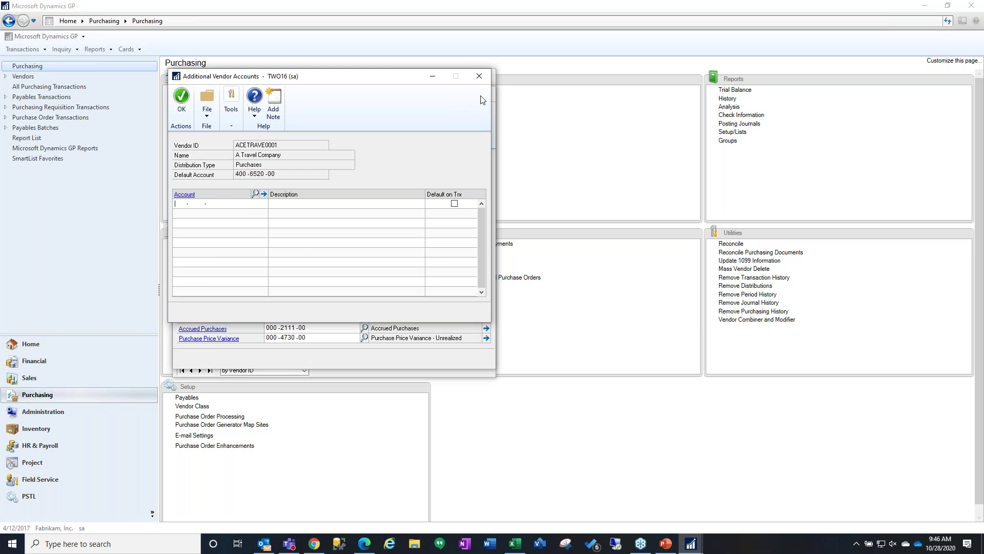
left_click(479, 76)
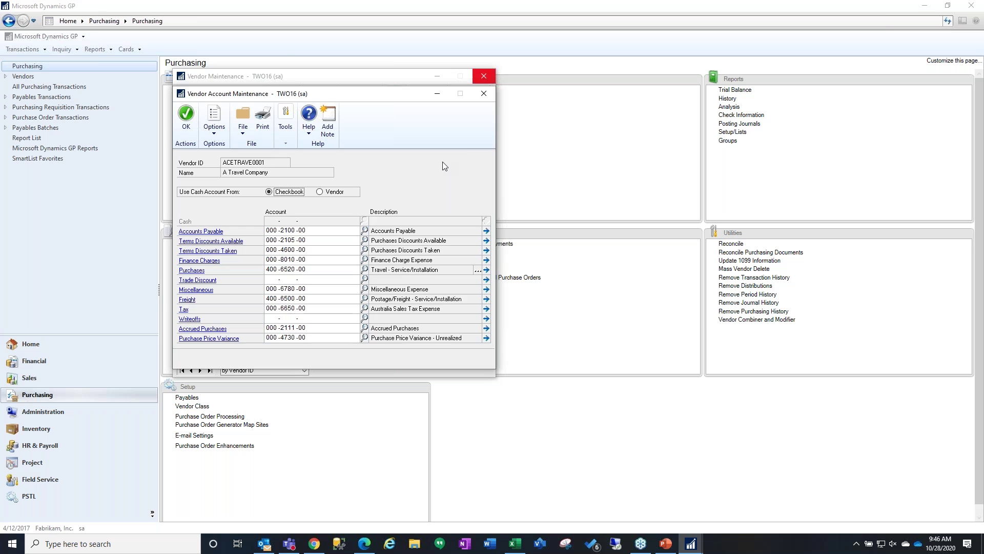
left_click(484, 94)
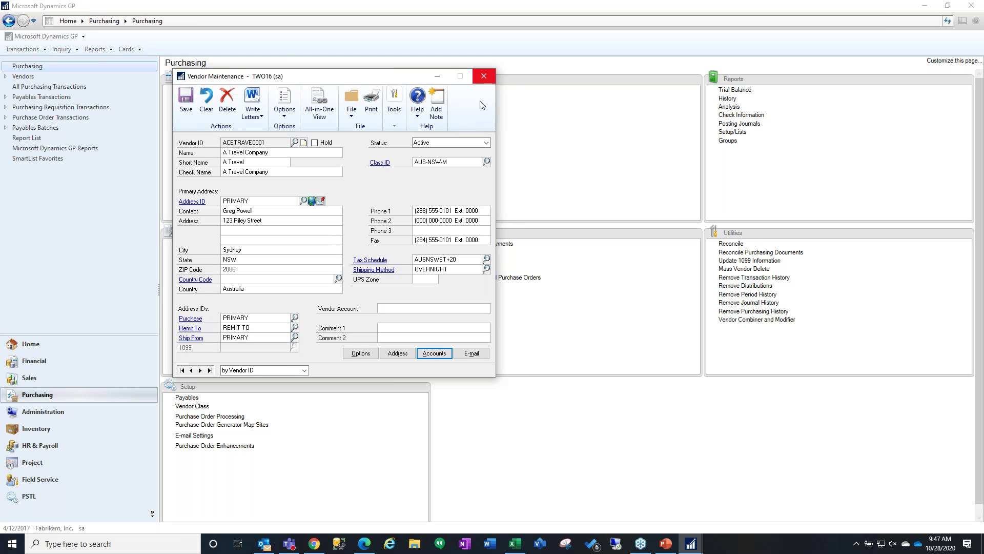
- Close Vendor Maintenance and switch back to the AR Day Property Management purchase invoice in Business Central
left_click(483, 75)
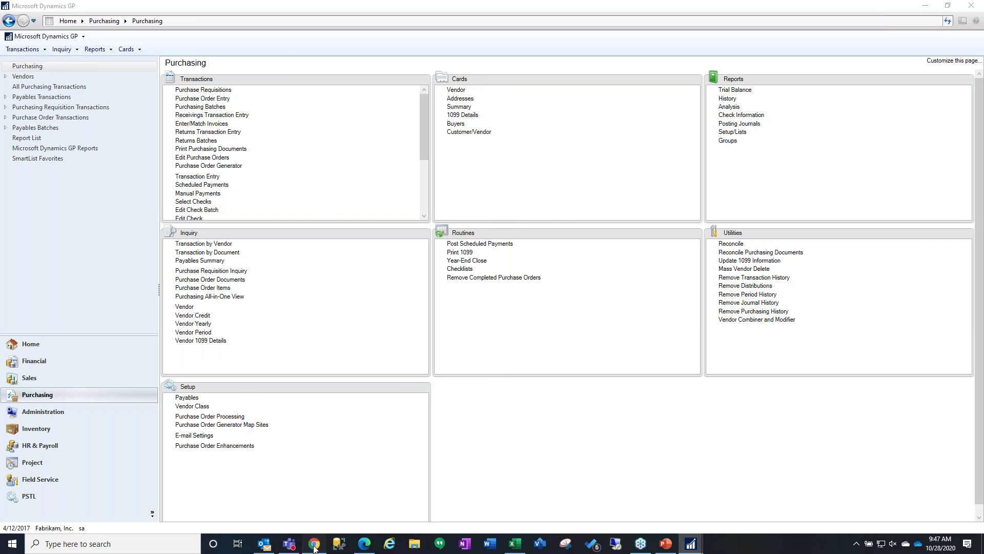
left_click(315, 545)
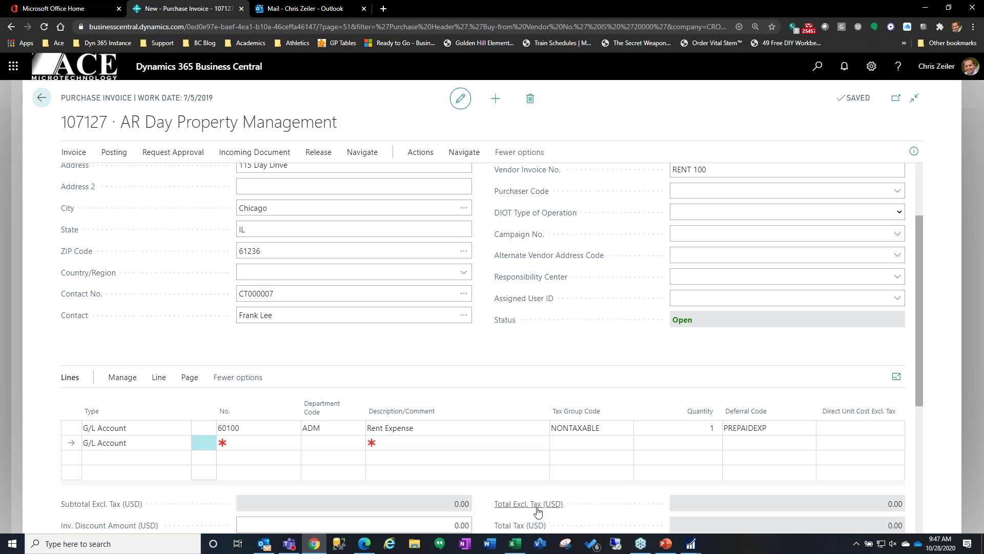
mouse_move(537, 511)
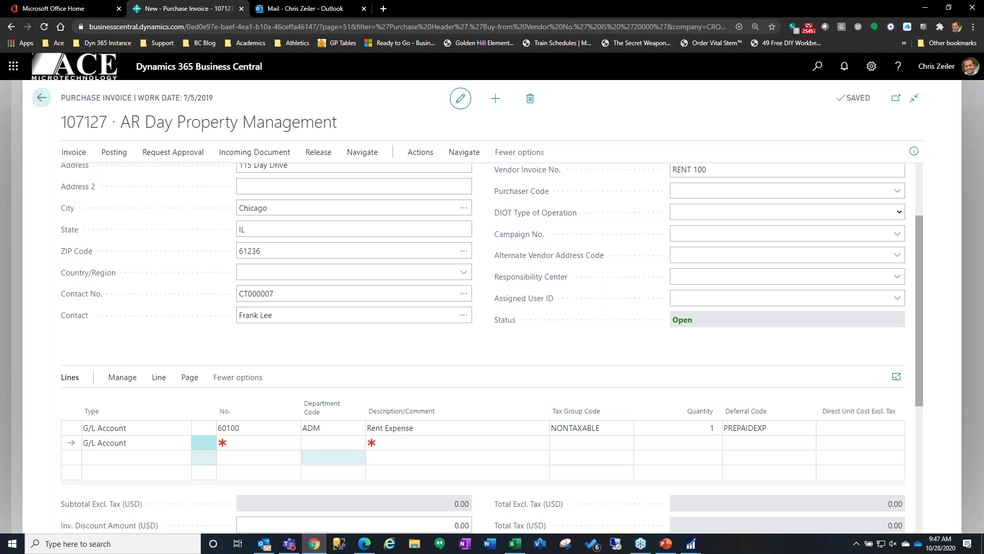
- Set the Direct Unit Cost Excl. Tax of the Rent Expense invoice line to 32,000
scroll(549, 395, "down", 1)
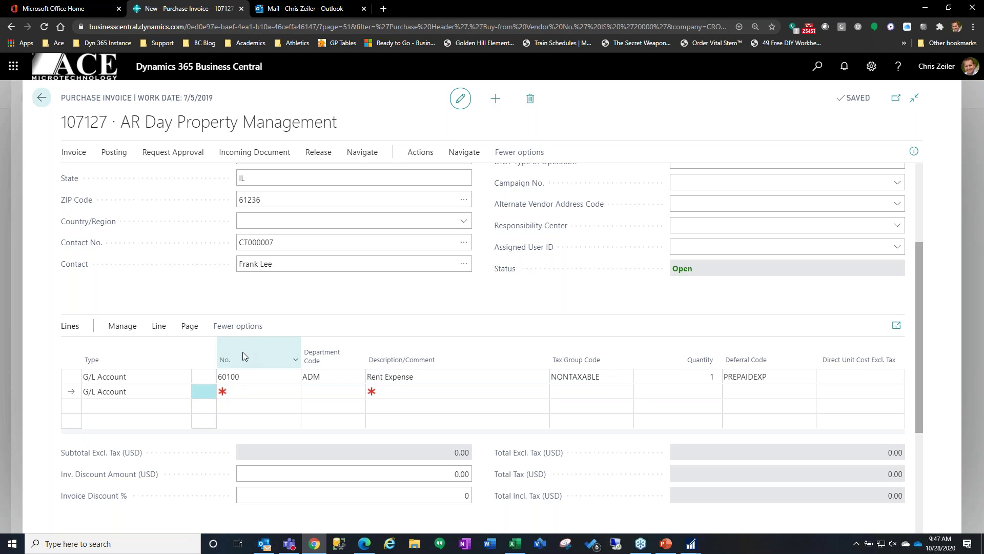
key("Up")
left_click(774, 378)
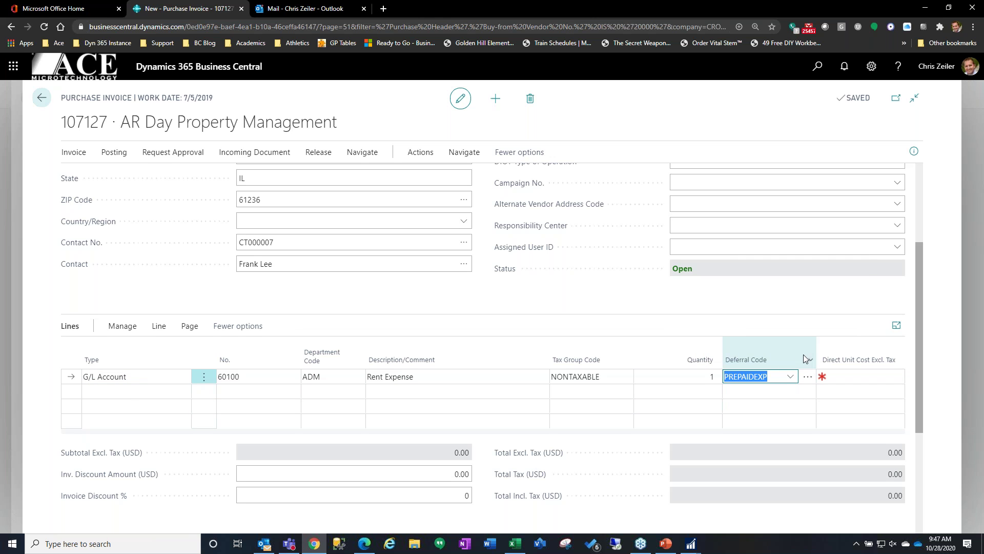
scroll(703, 370, "up", 1)
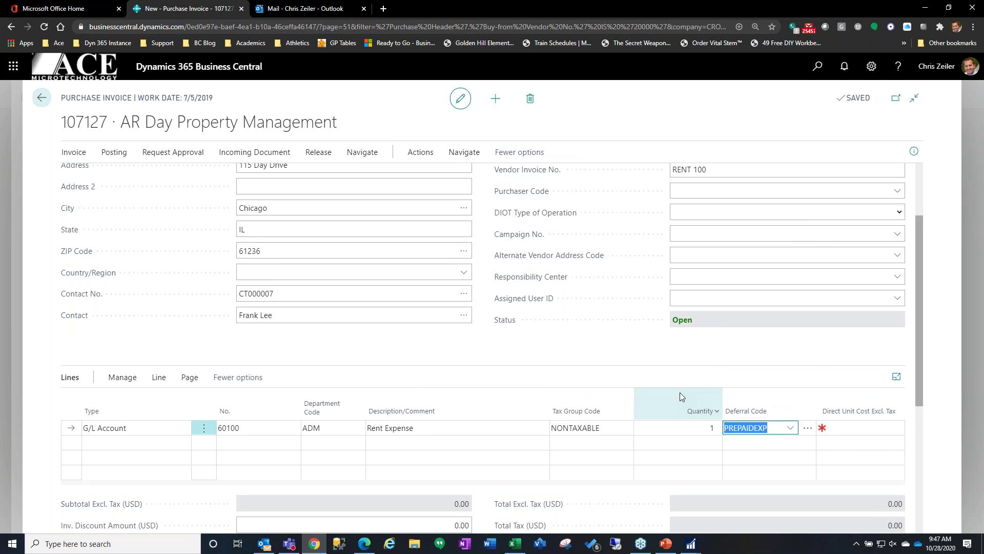
left_click(871, 427)
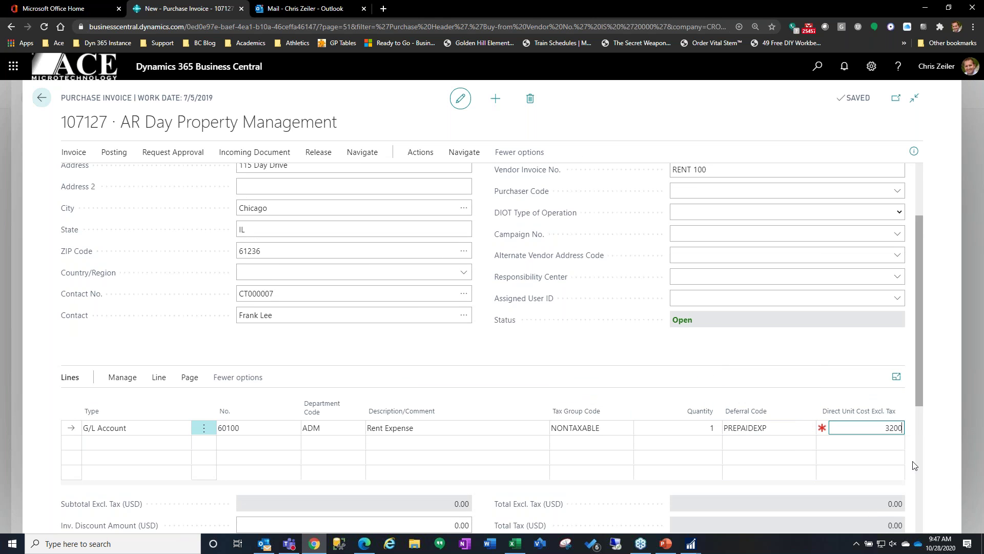
left_click(777, 442)
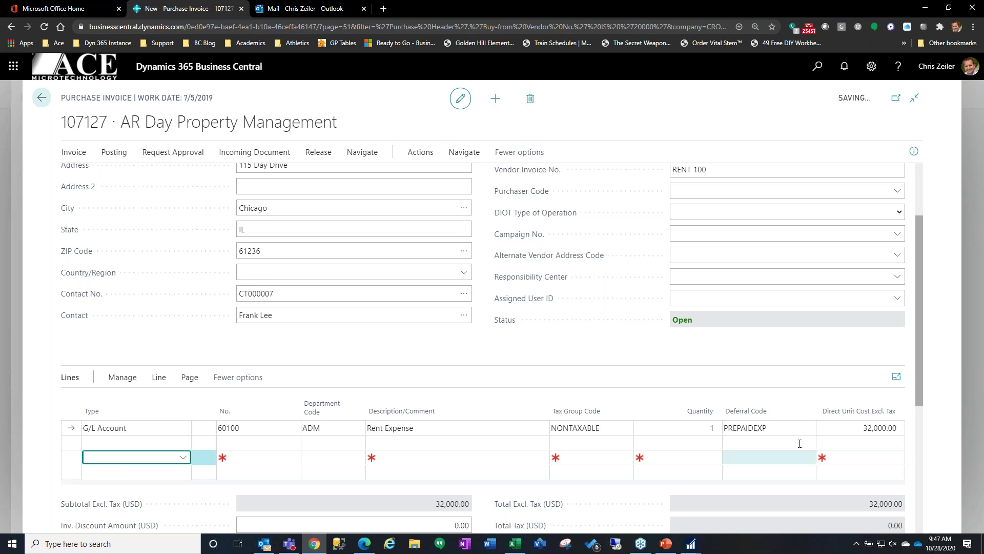
- Open the Deferral Schedule for the Rent Expense line with the PREPAIDEXP deferral code
left_click(764, 427)
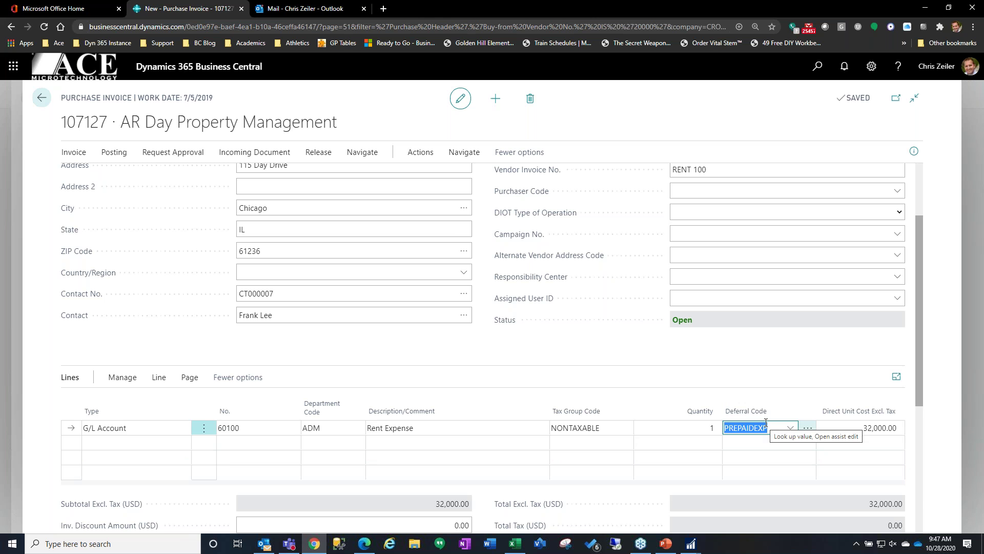
left_click(158, 379)
left_click(95, 400)
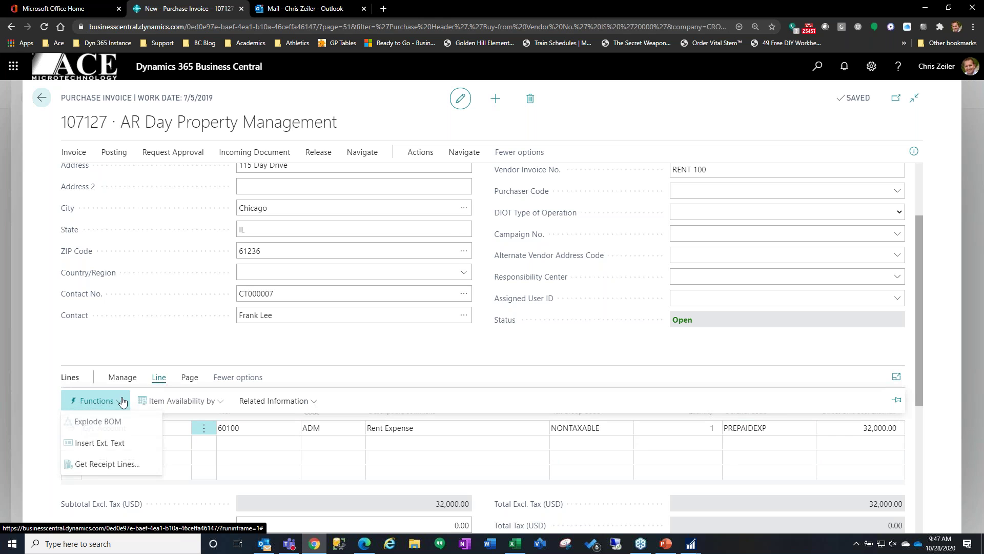
left_click(238, 377)
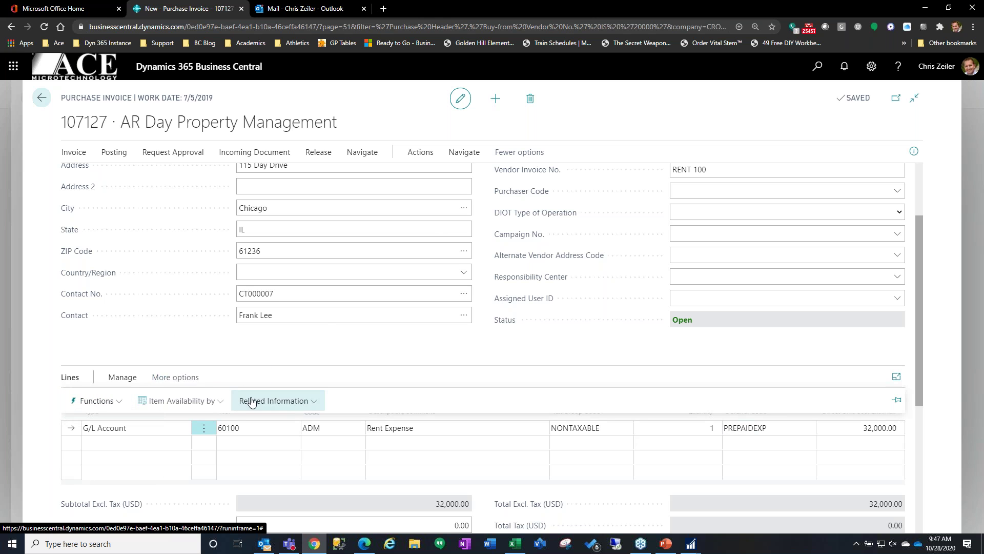
left_click(172, 378)
left_click(147, 427)
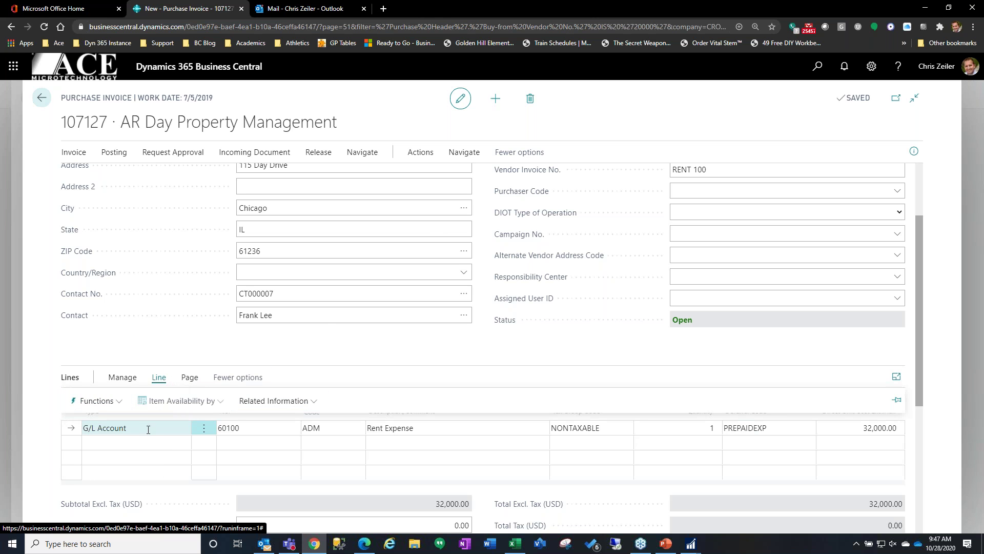
left_click(161, 382)
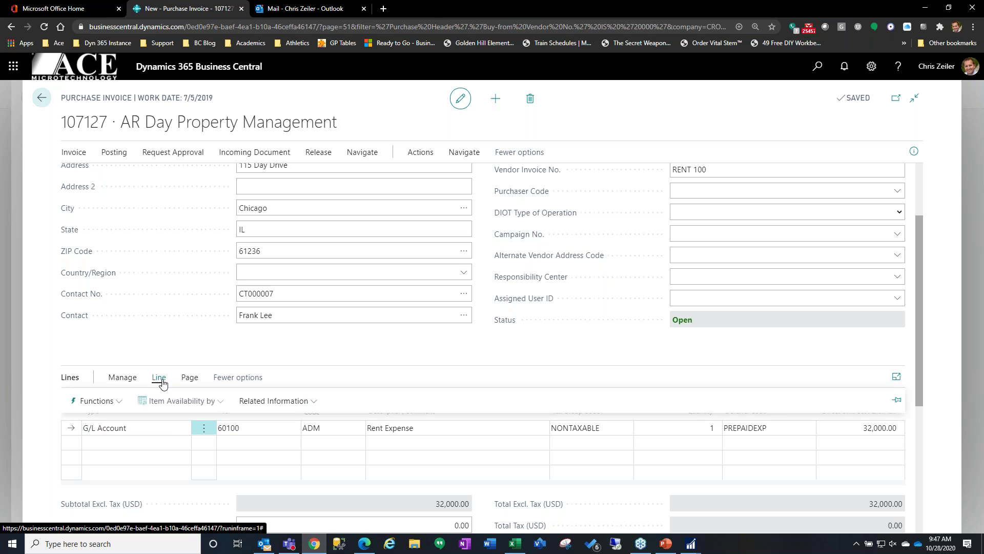
left_click(261, 403)
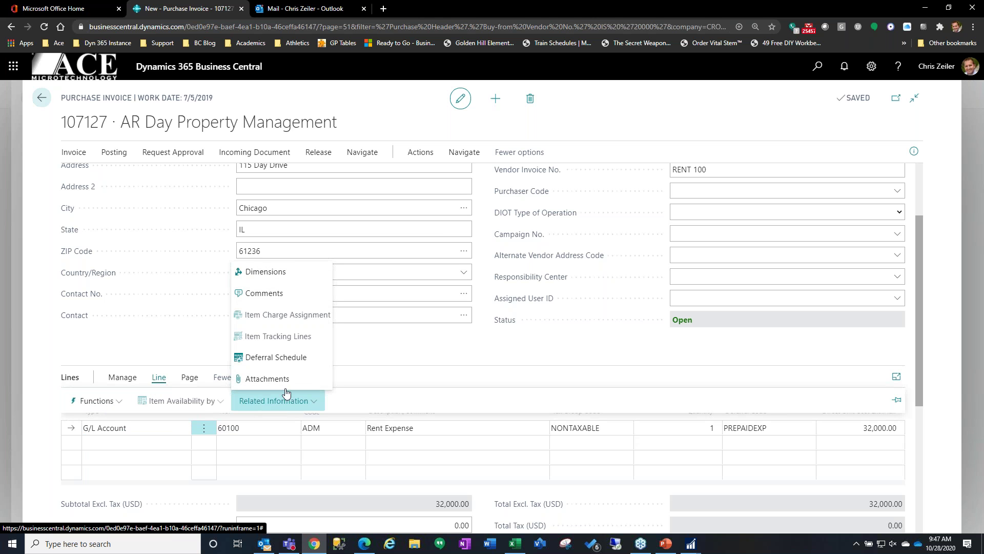
left_click(300, 359)
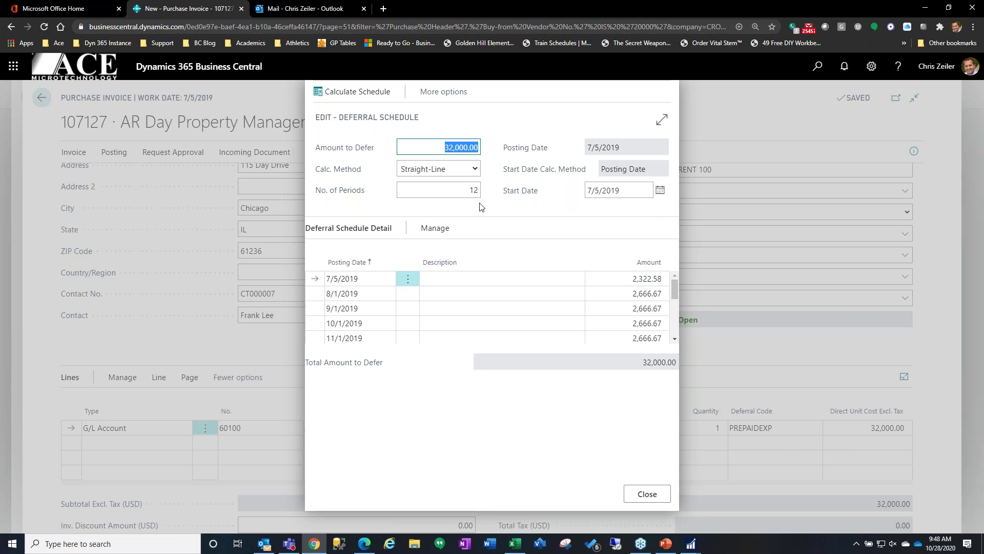
- Enlarge the deferral schedule, review its monthly posting dates and amounts through the last period, and close it
left_click(662, 120)
scroll(267, 287, "down", 5)
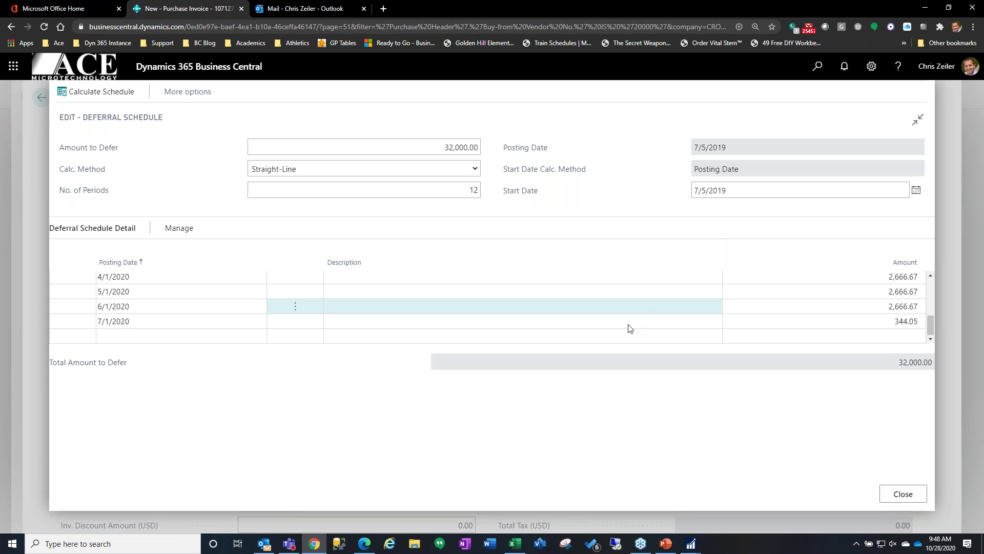
scroll(359, 323, "up", 2)
scroll(357, 323, "up", 3)
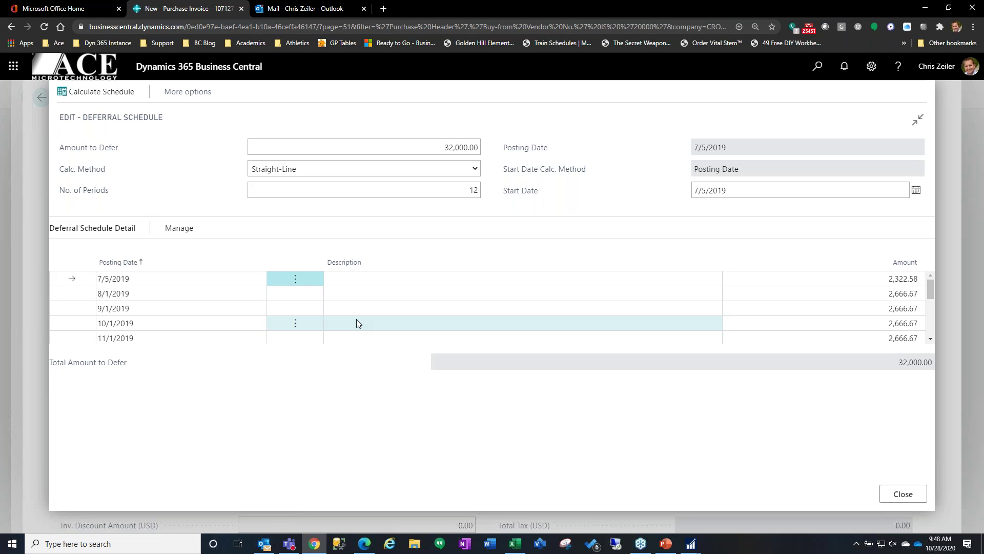
left_click(902, 494)
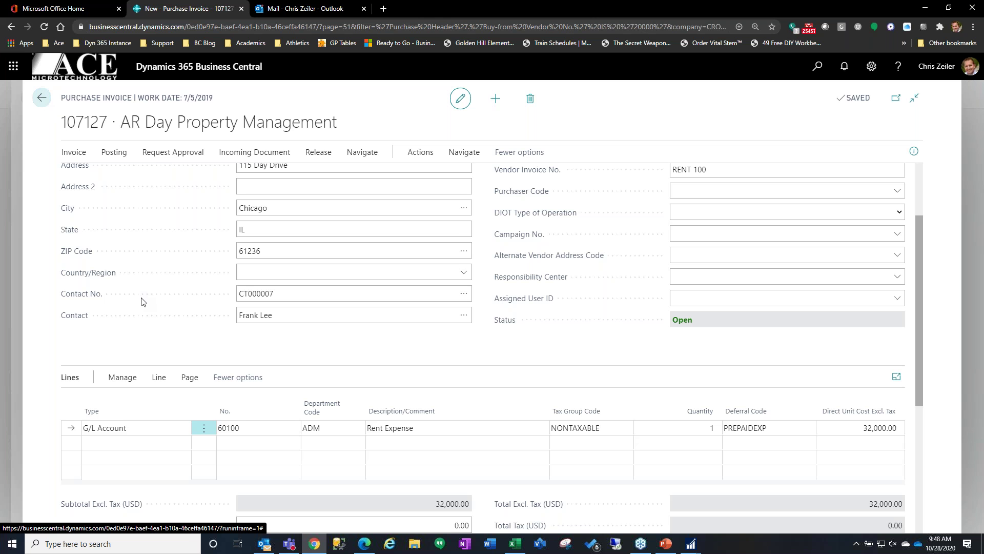
- Leave the purchase invoice and the vendor list and return to the CRONUS USA, Inc. home page
left_click(41, 98)
left_click(549, 339)
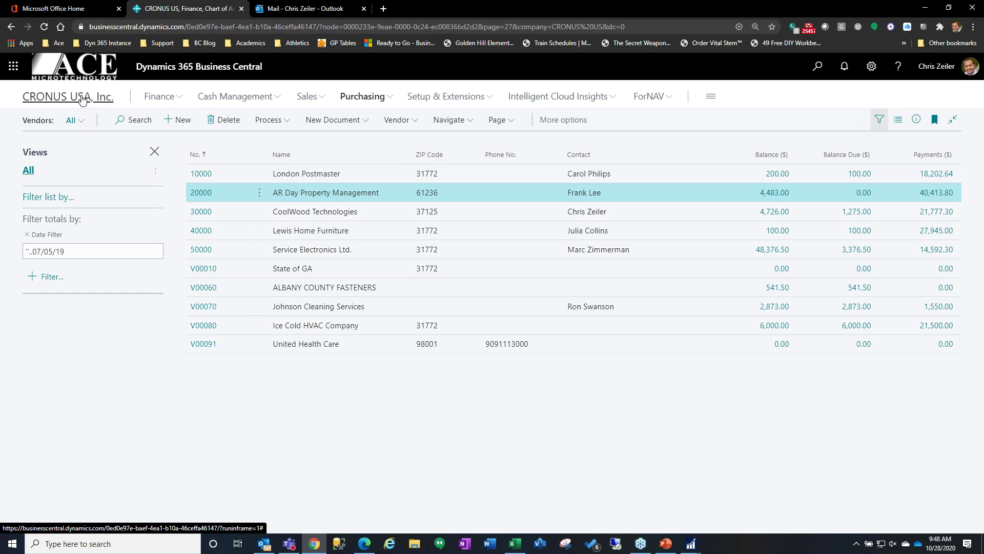
key("Escape")
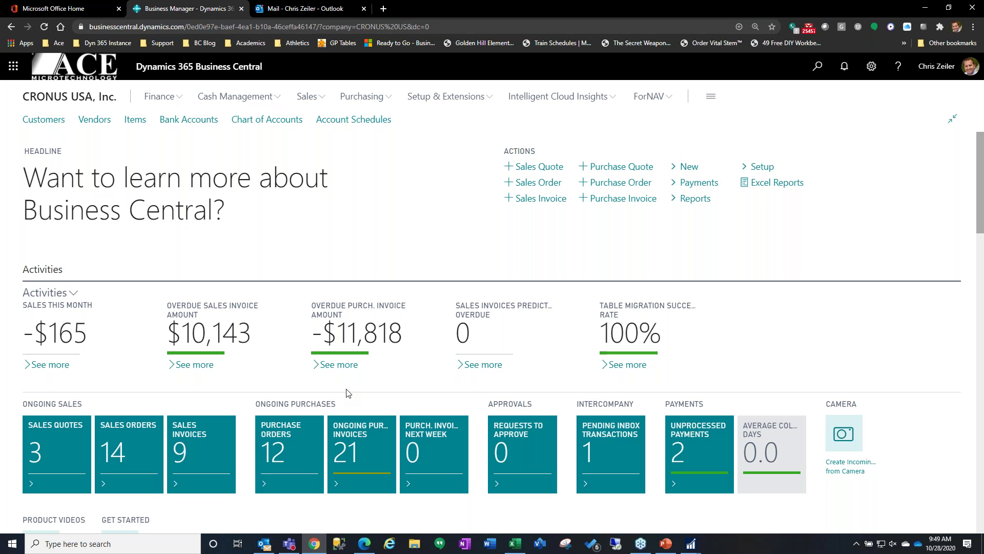
- Open the bank account list under Cash Management and open the CHECKING account card
left_click(242, 103)
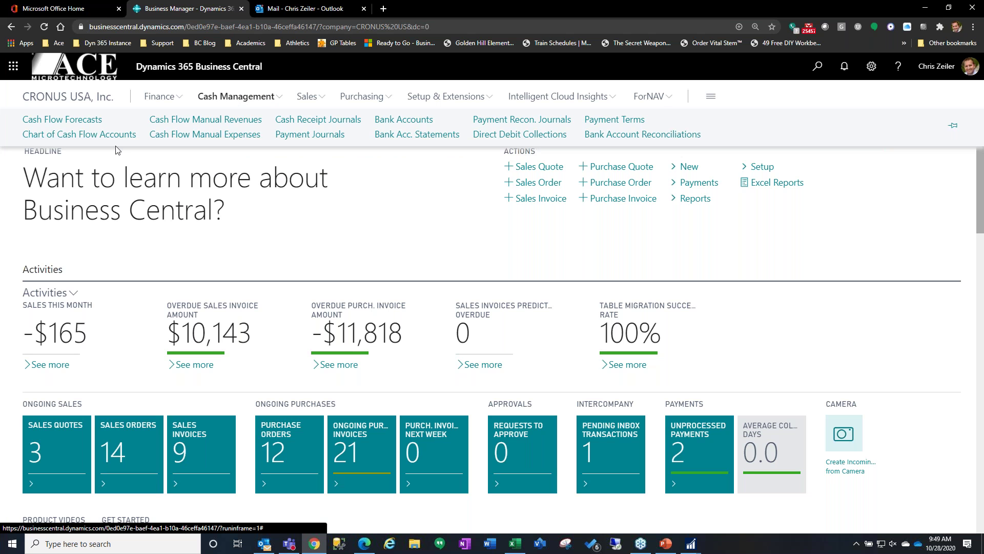
left_click(405, 121)
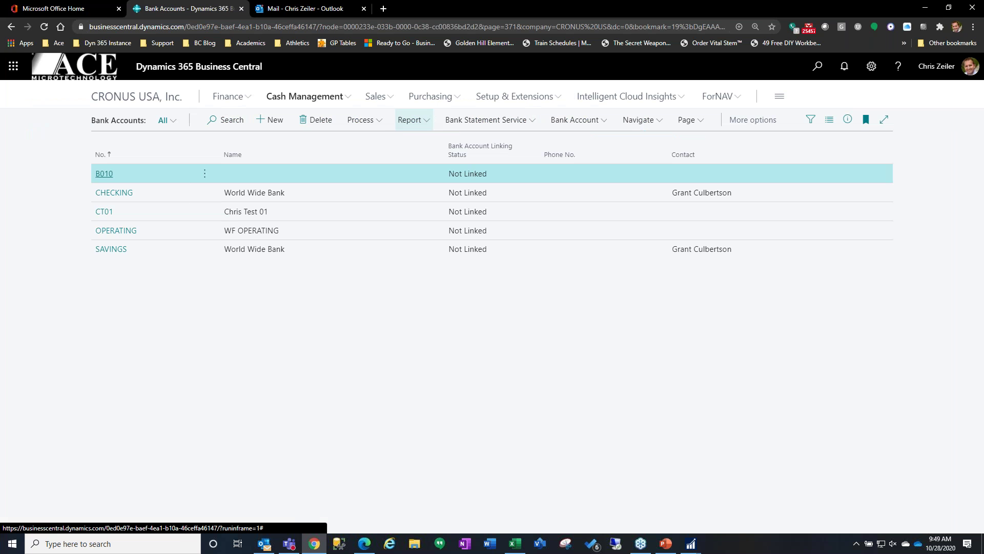
left_click(118, 198)
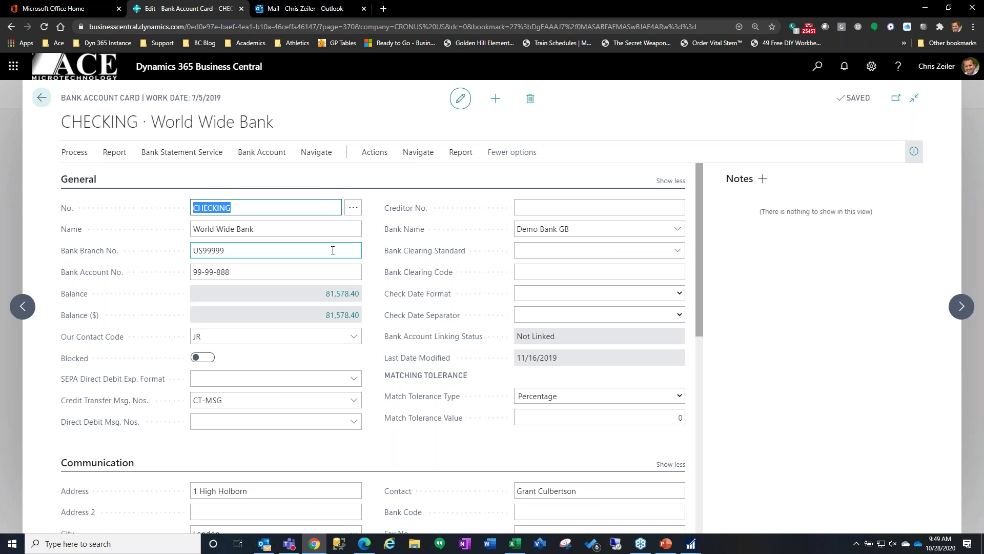
- Review the CHECKING card's Posting and Transfer settings, including the Positive Pay export format, and return to the bank account list
left_click(181, 155)
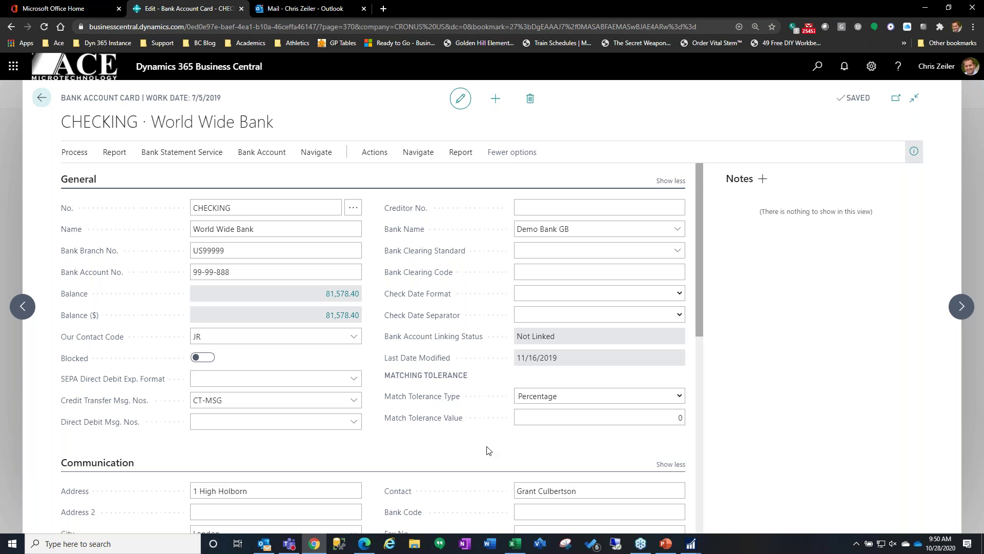
scroll(487, 450, "down", 7)
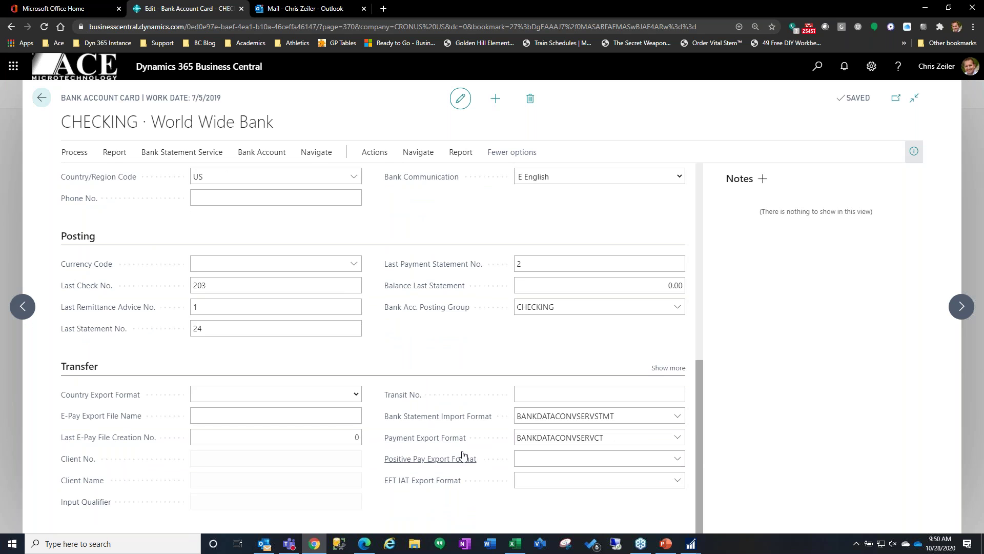
mouse_move(463, 455)
left_click(41, 99)
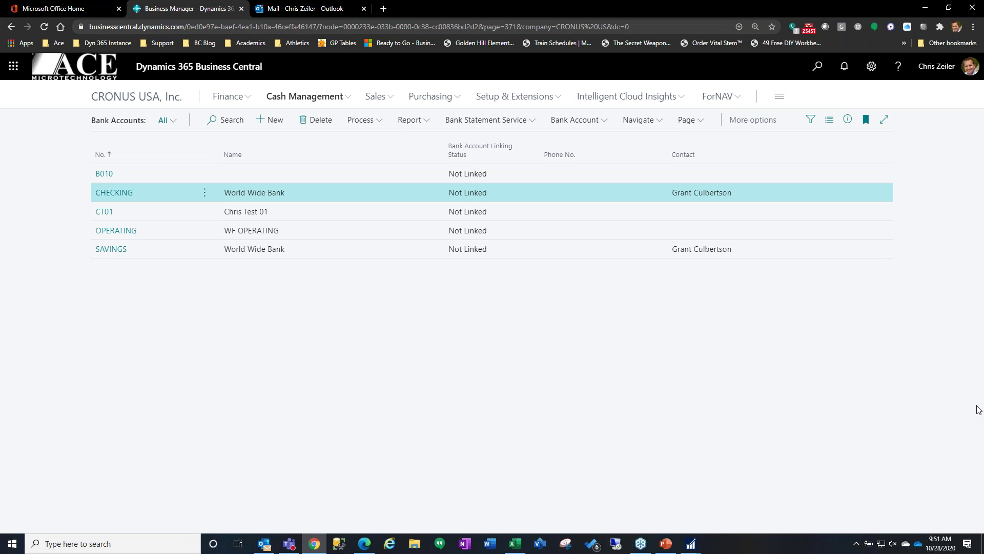
- Switch to the other Business Central session in the InPrivate Edge window and maximize it
key("alt+Tab")
left_click_drag(983, 314, 680, 66)
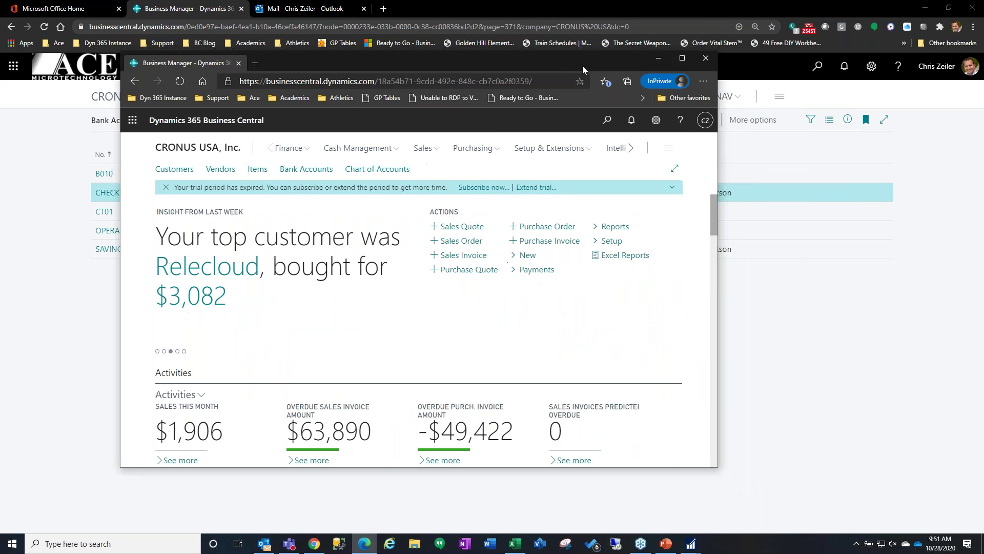
left_click(682, 58)
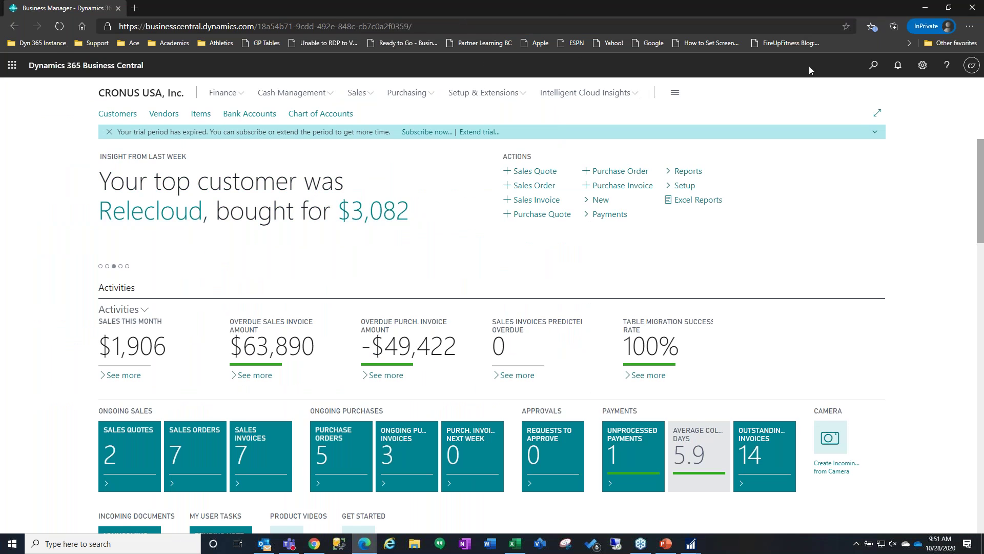
- Search for "payment recon", open Payment Reconciliation Journals, and open the CHECKING journal
key("alt+q")
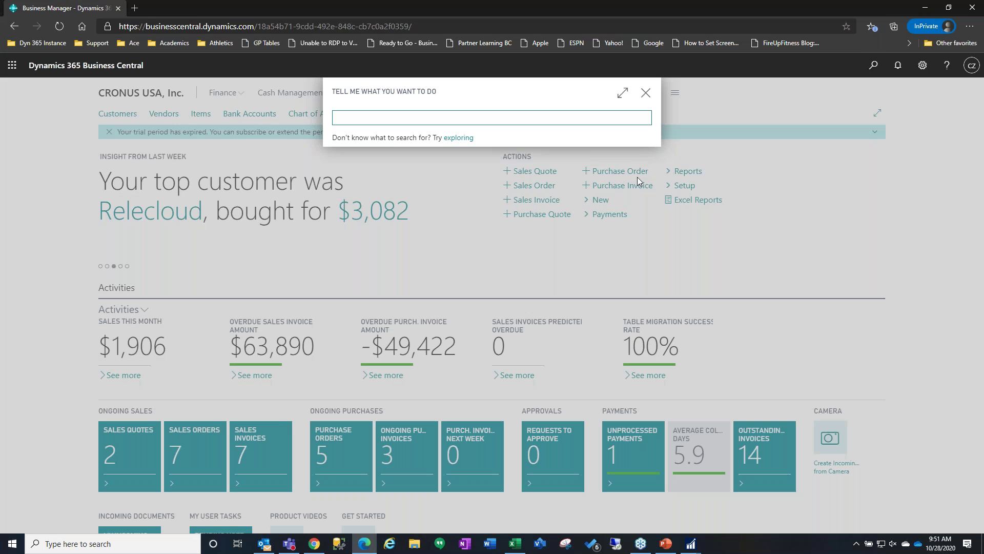
type("payment recon")
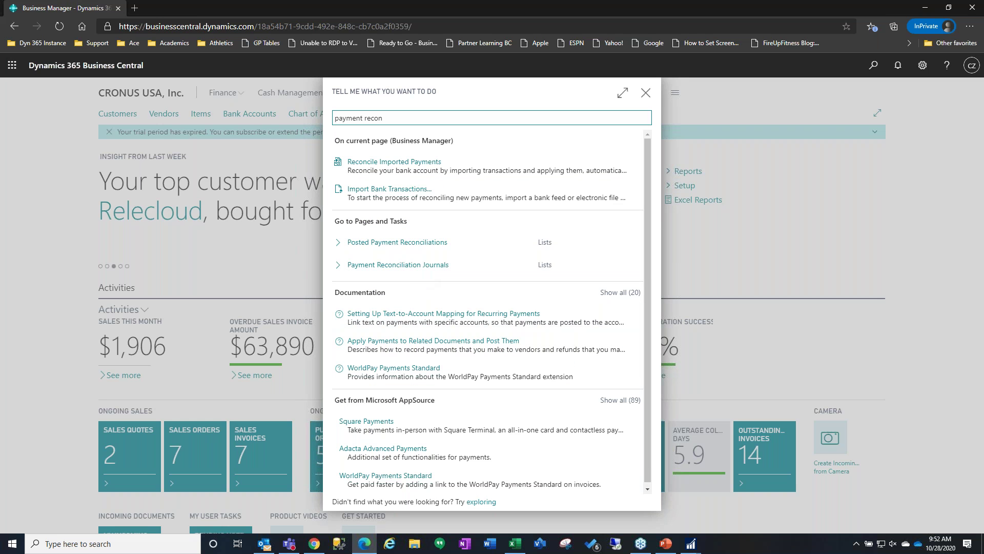
left_click(427, 265)
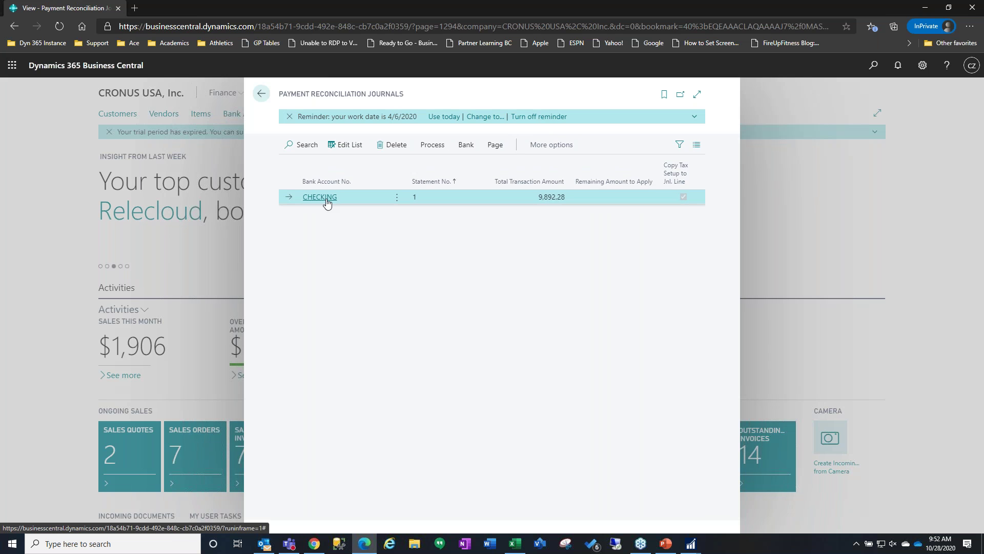
key("Return")
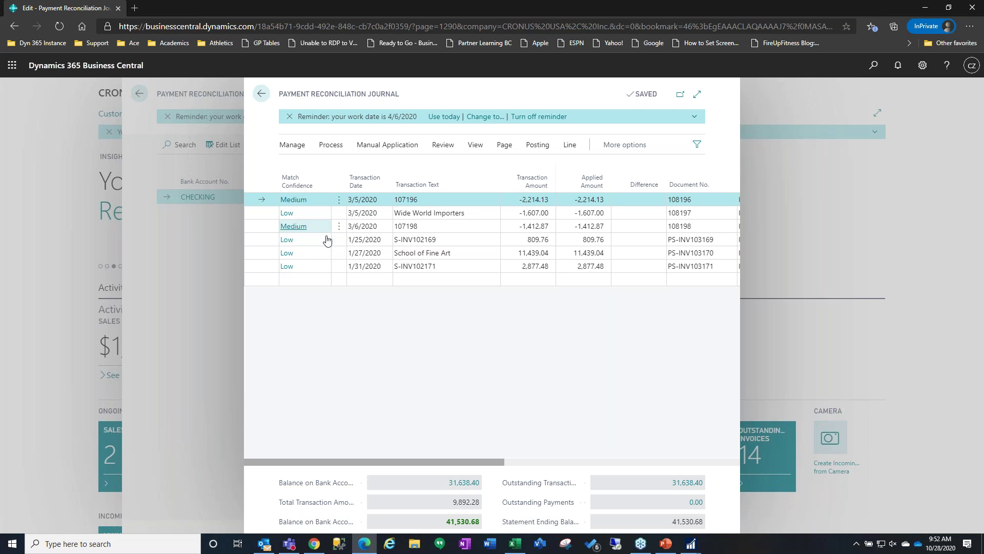
- Expand the journal, review the manual payment application for transaction 107196 and its open entries, and return to the journal list
left_click(699, 96)
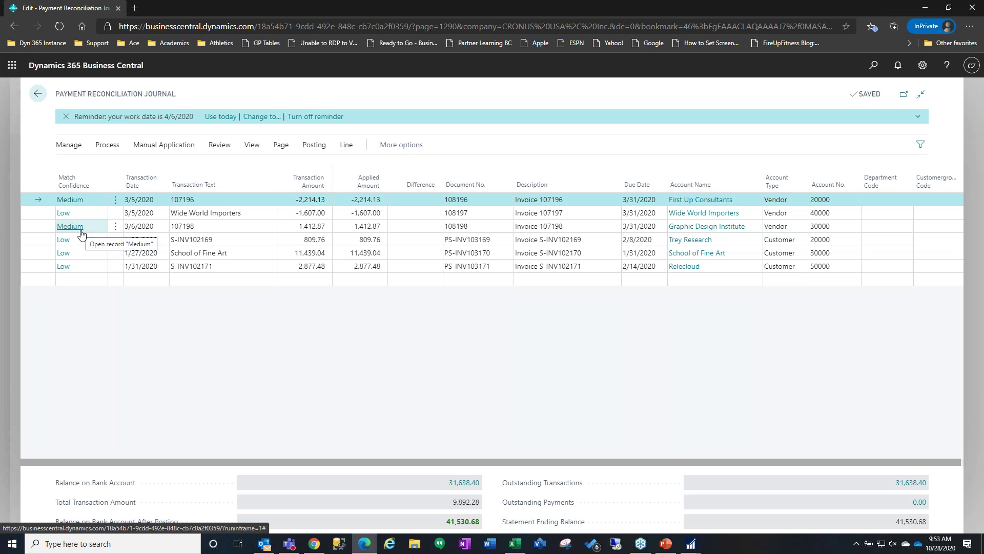
left_click(169, 145)
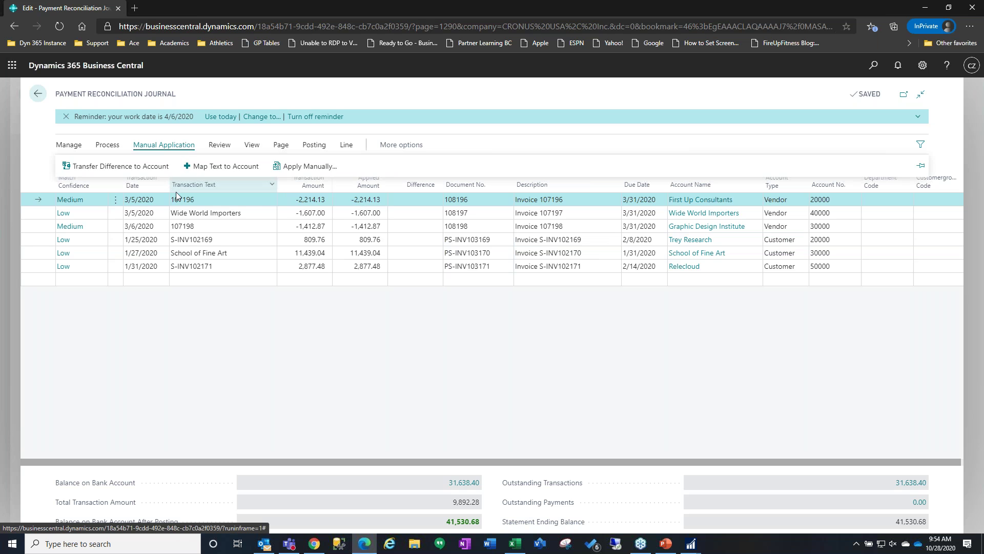
left_click(310, 166)
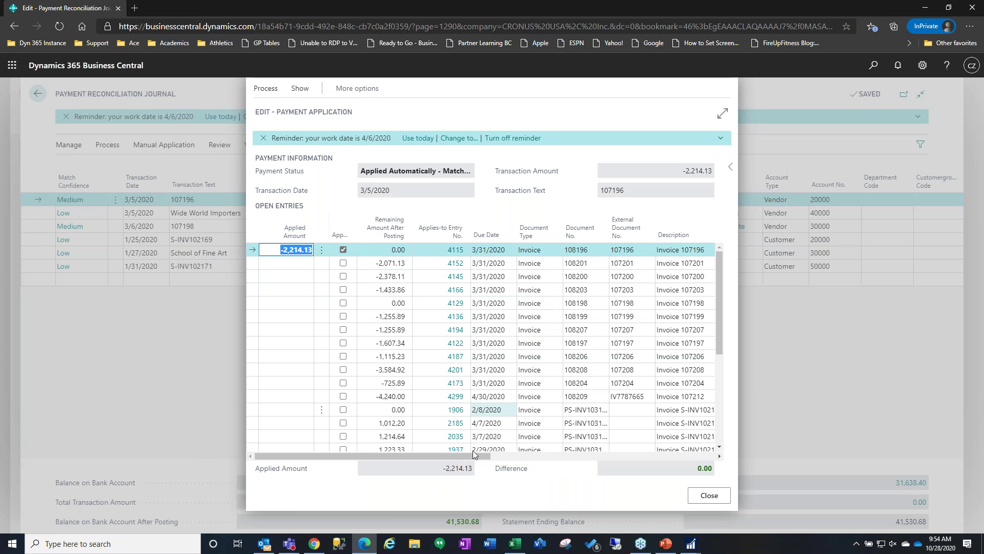
left_click_drag(468, 455, 615, 445)
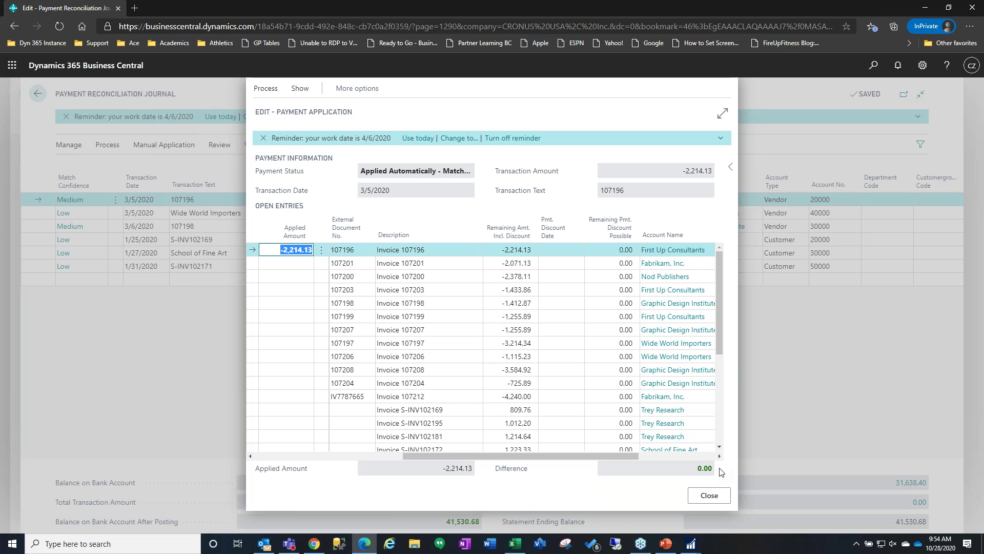
left_click(709, 495)
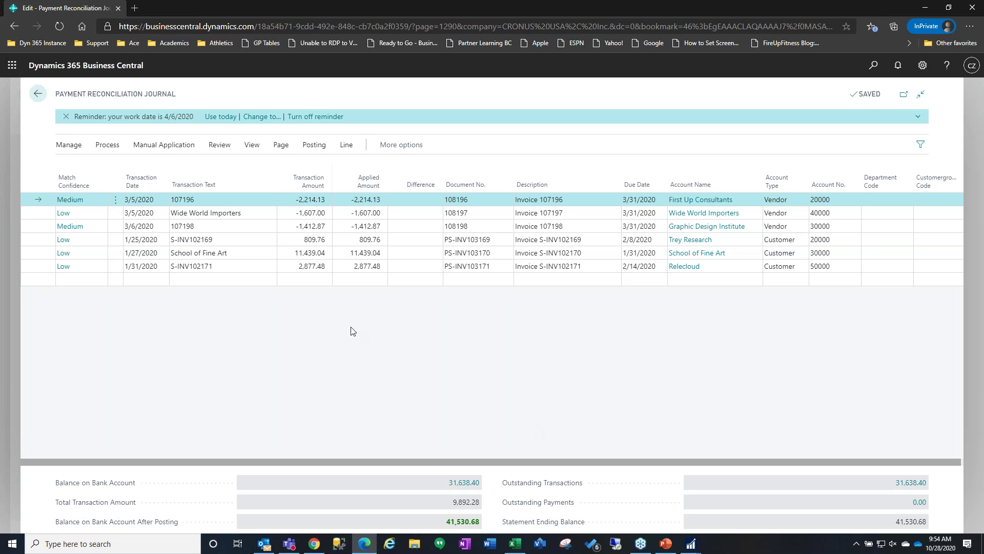
left_click(36, 98)
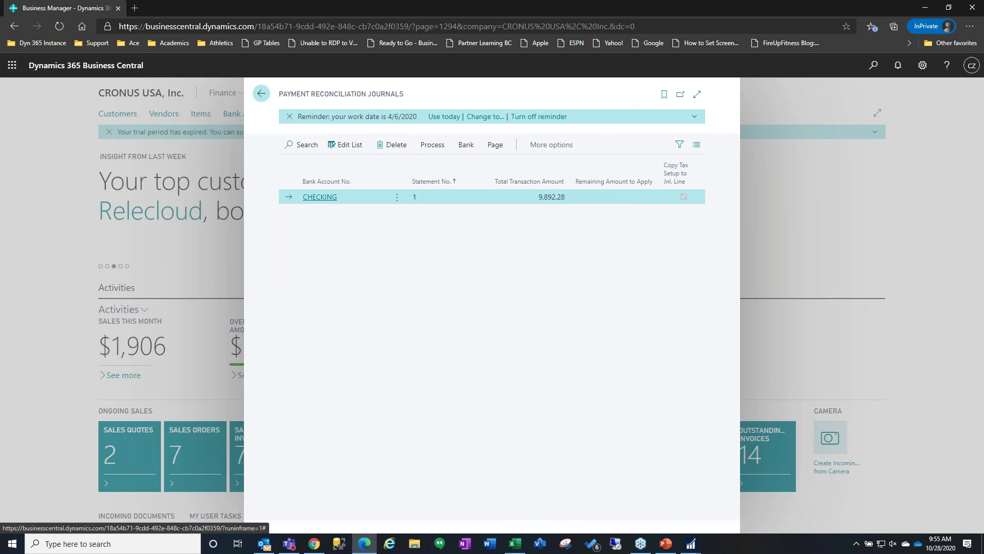
- Close the Payment Reconciliation Journals and open General Journals from the Finance area
left_click(262, 93)
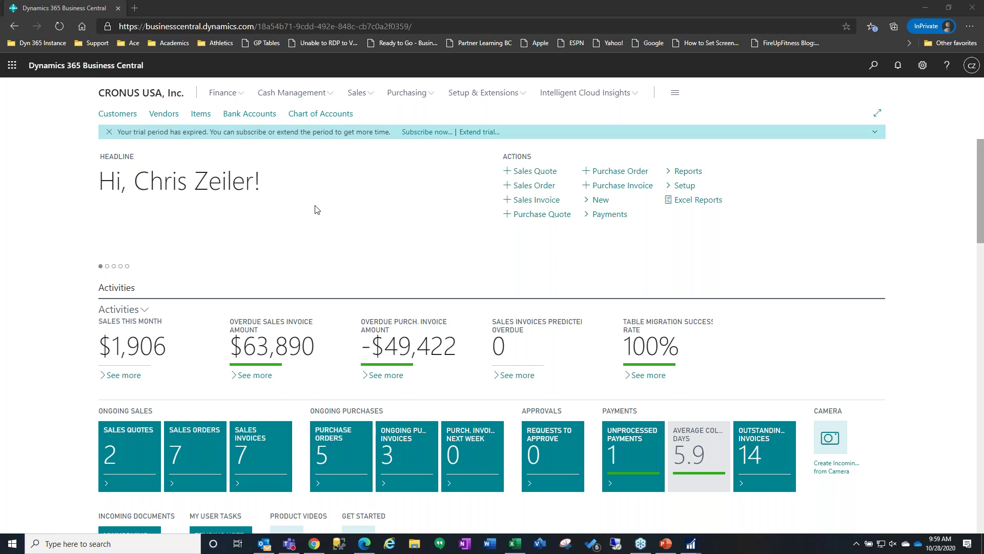
left_click(235, 96)
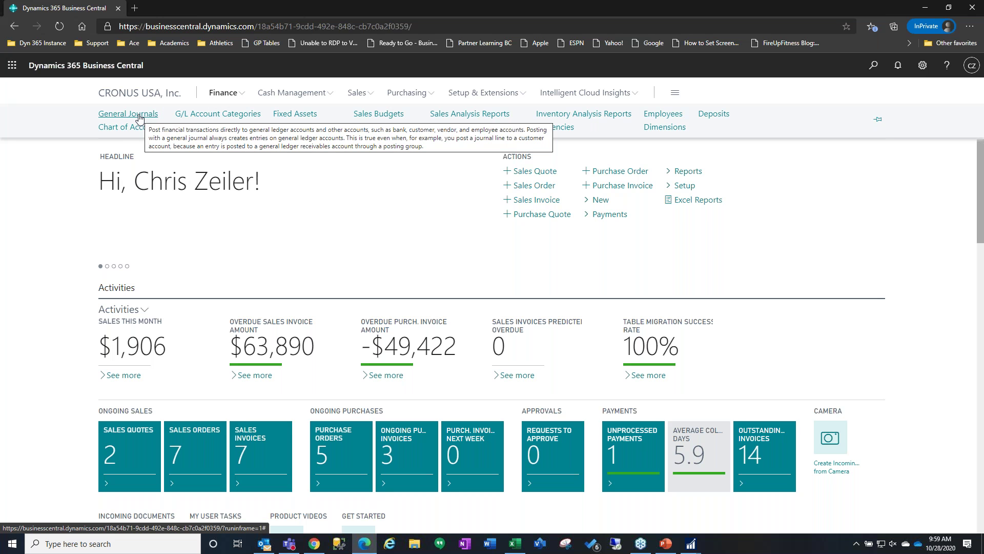
left_click(139, 118)
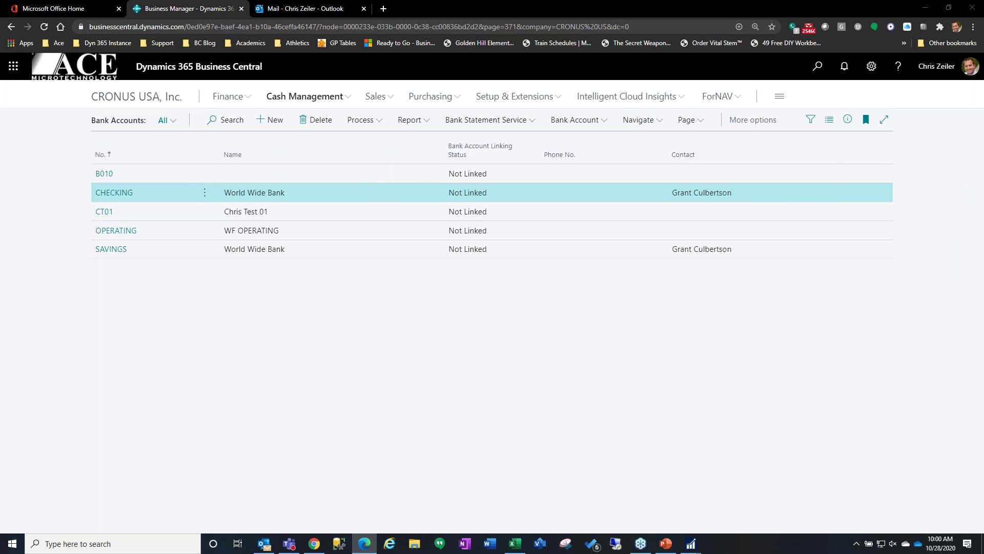
- Switch to the Business Central session in Chrome and open the TEST batch in General Journals
key("super+d")
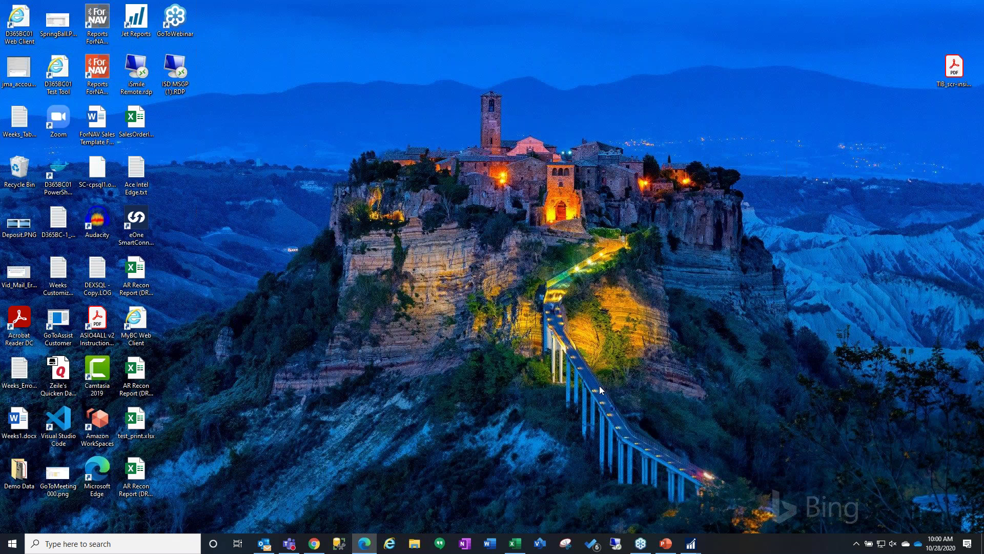
left_click(315, 544)
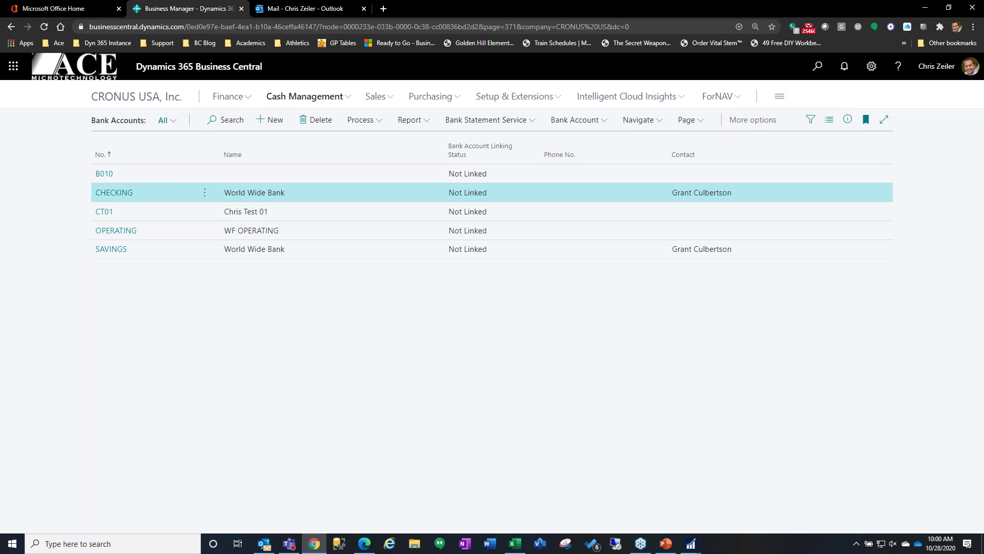
left_click(228, 97)
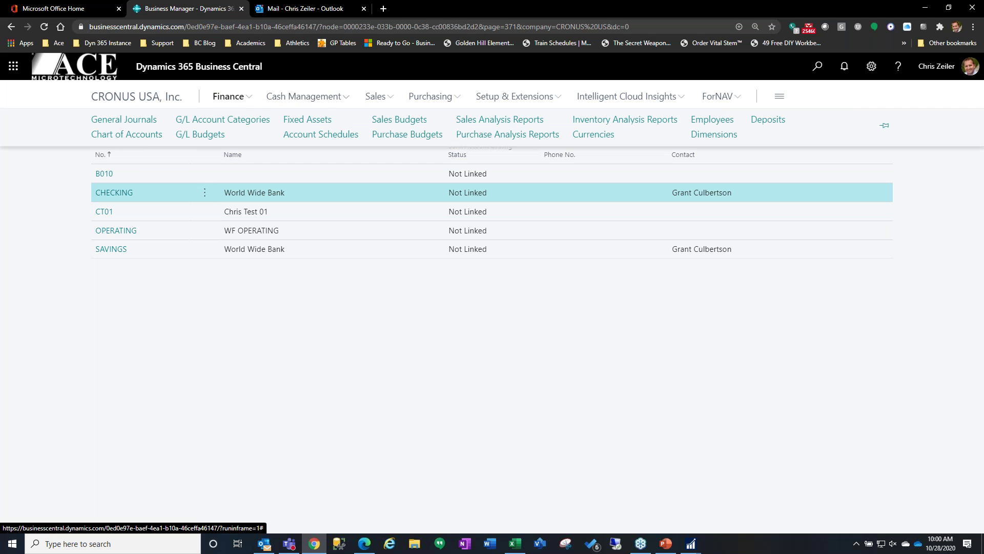
left_click(123, 119)
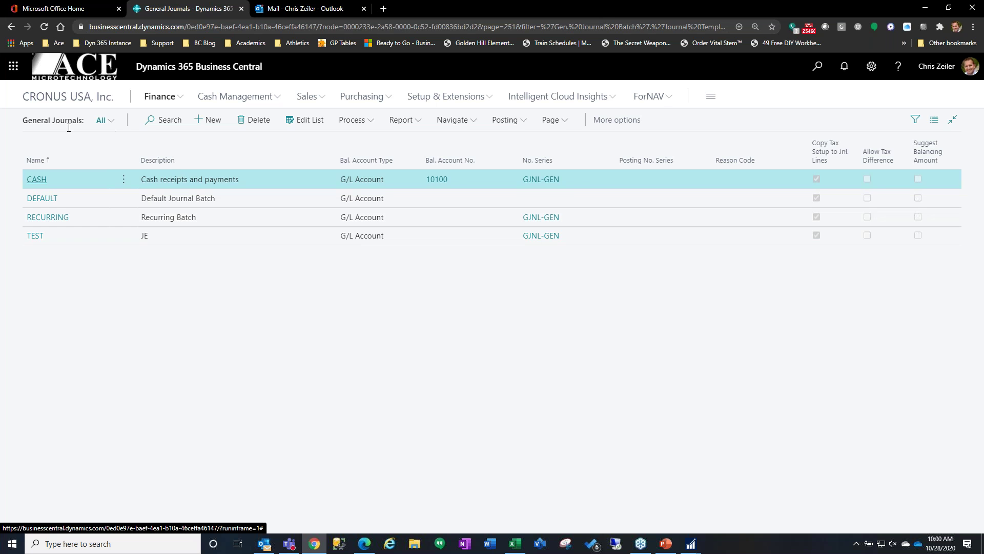
left_click(34, 236)
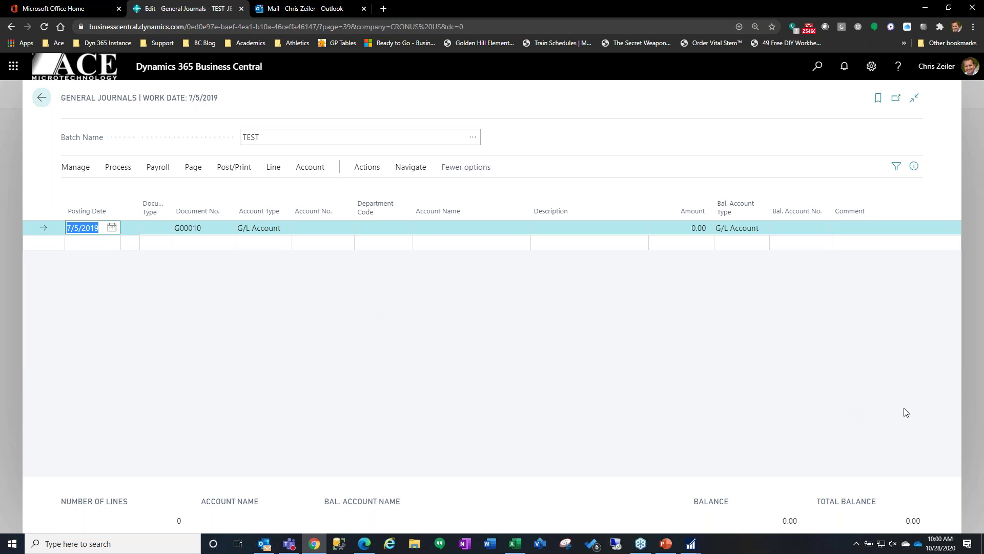
- Switch to the Book3 workbook in Excel and copy the three Reclass journal lines below the header row
key("alt+Tab")
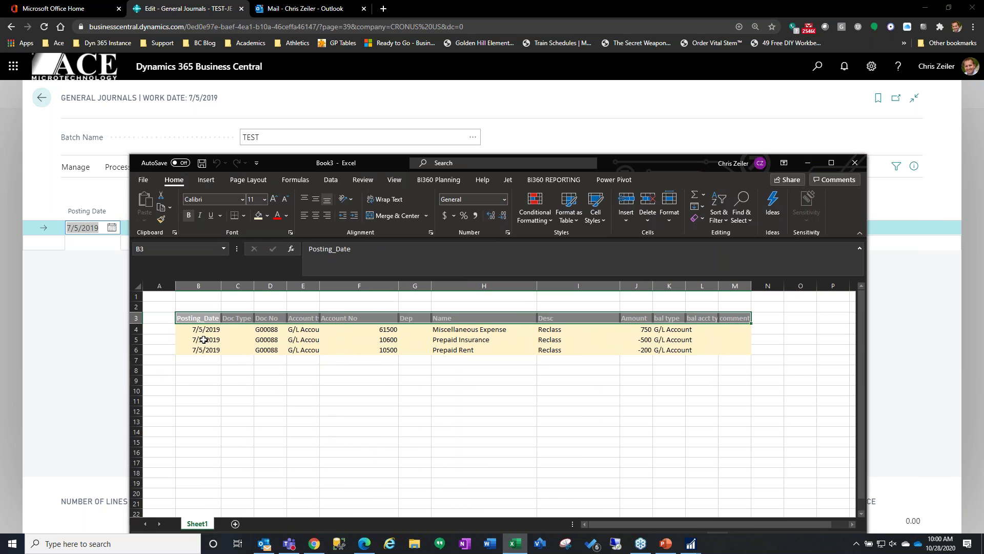
left_click(263, 382)
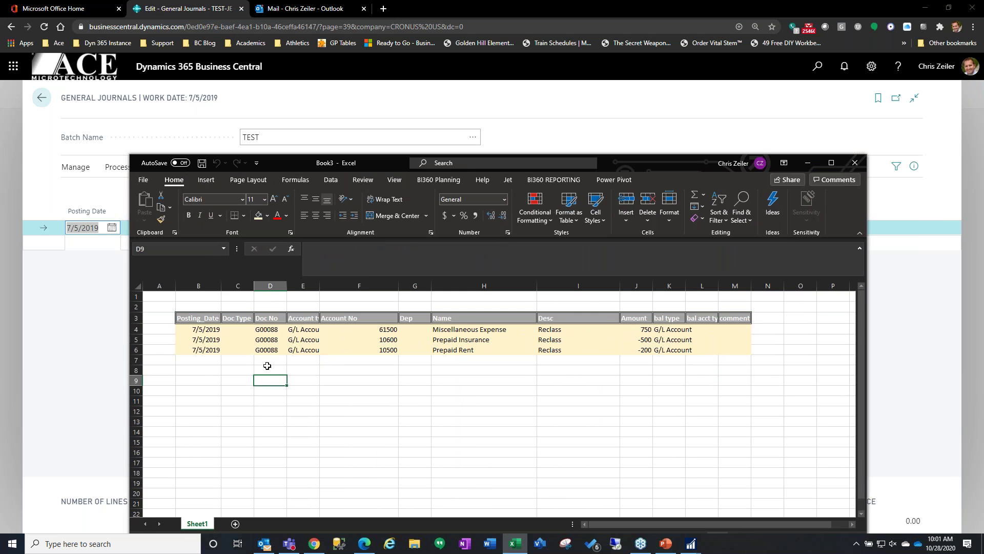
left_click(369, 369)
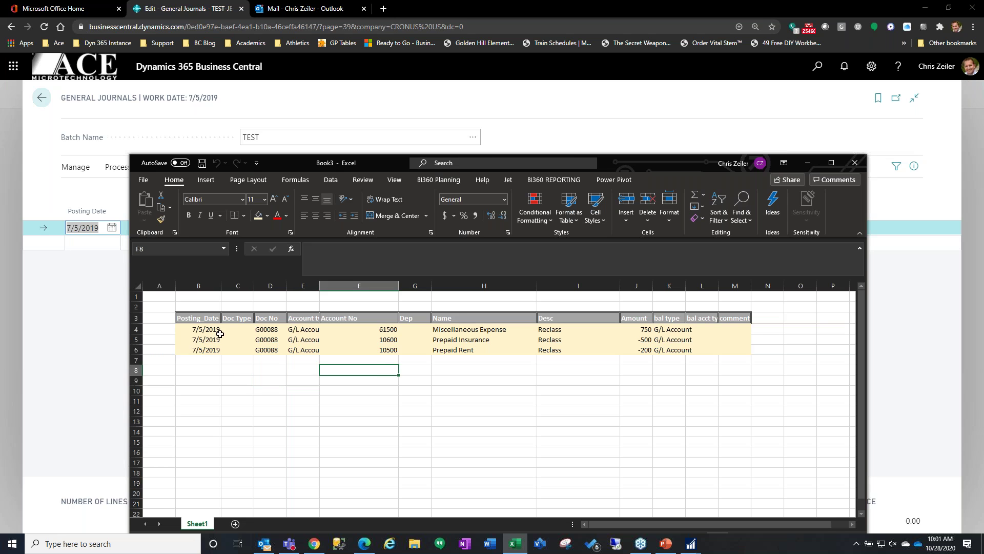
left_click_drag(208, 329, 734, 350)
key("ctrl+c")
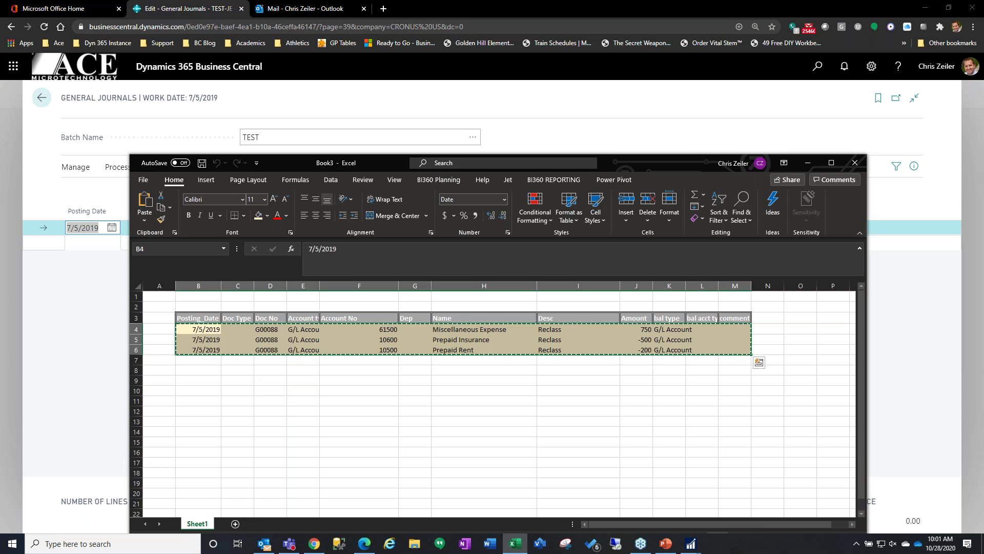
- Minimize Excel and paste the copied lines into the TEST general journal, starting at its first line
left_click(807, 162)
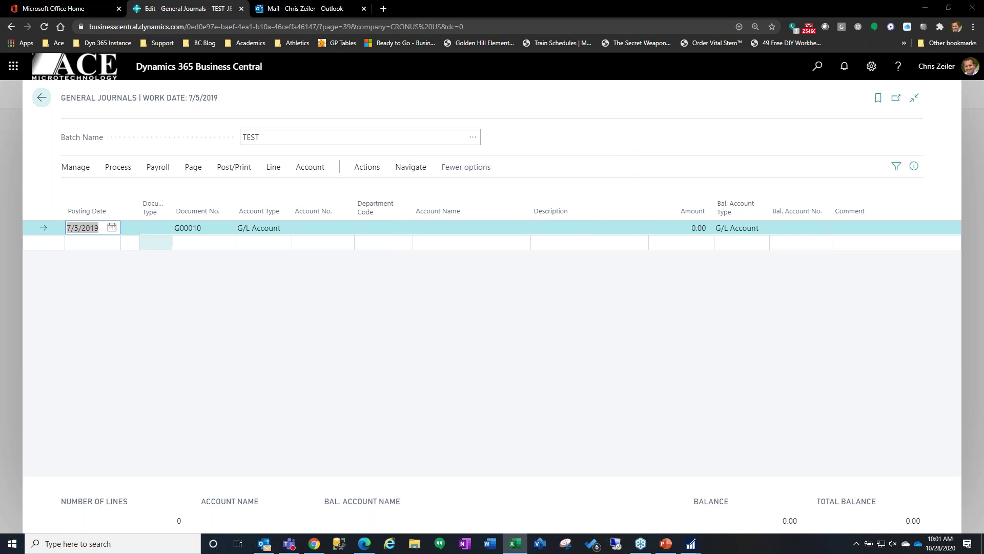
left_click(57, 233)
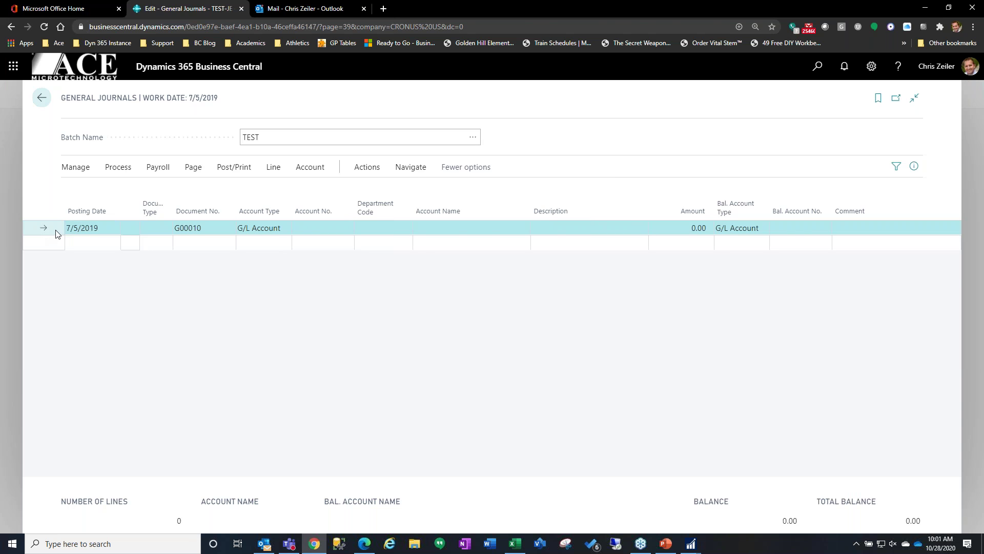
key("ctrl+v")
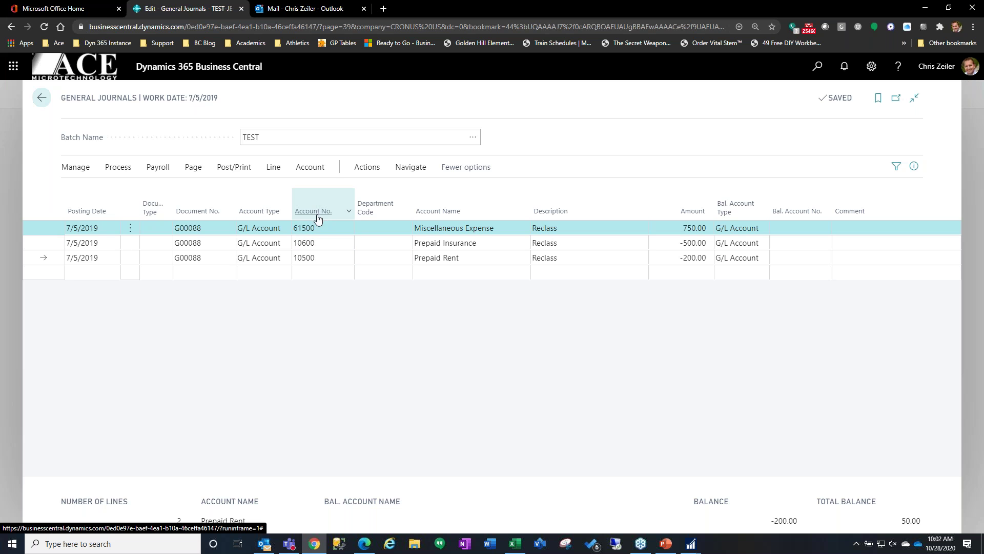
- Set the Department Code of the Miscellaneous Expense journal line to ADM (Administration)
left_click(376, 232)
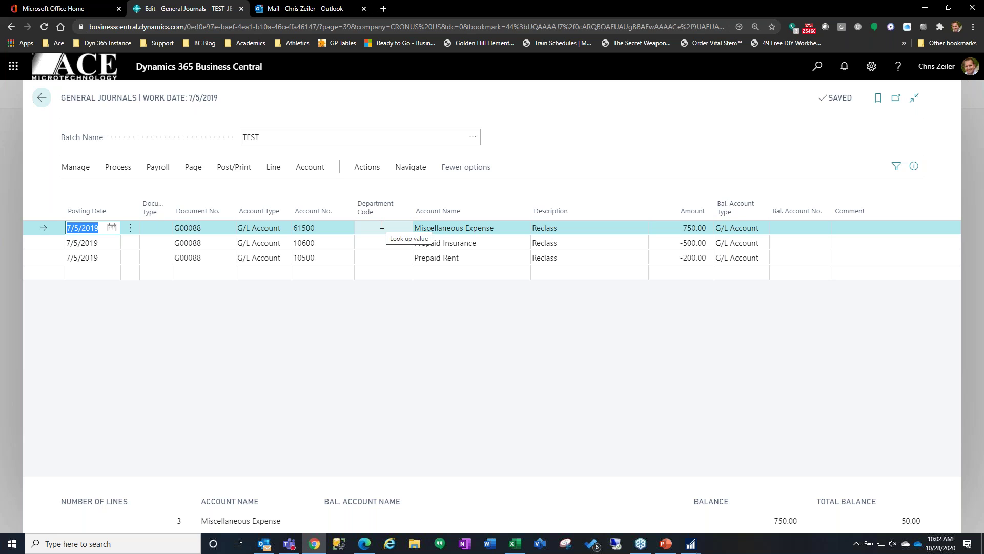
left_click(404, 229)
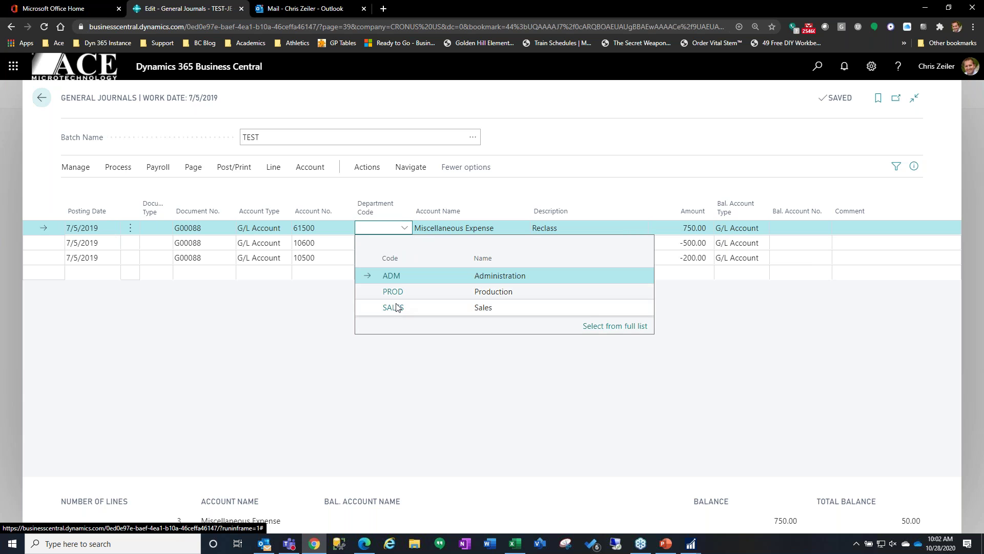
left_click(390, 276)
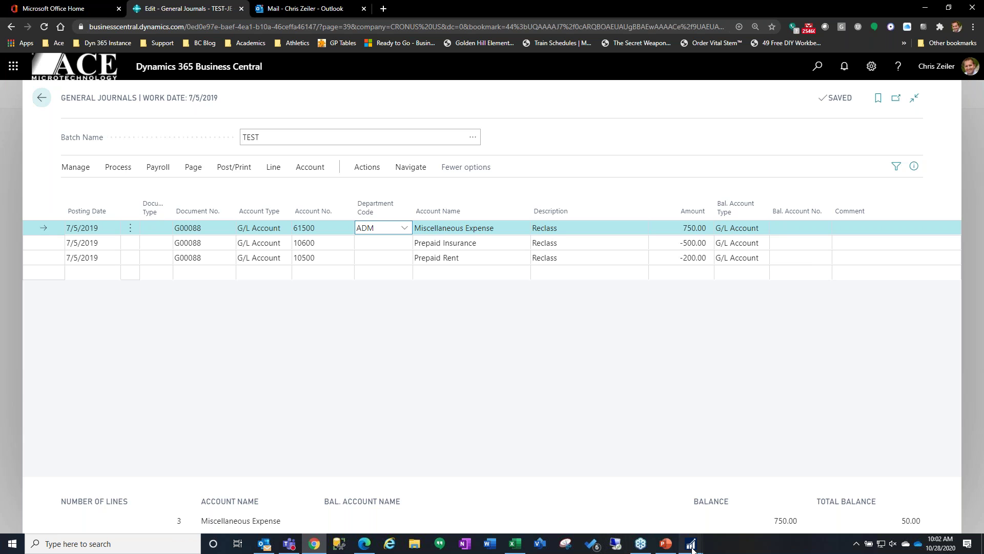
- Switch to Microsoft Dynamics GP, open the financial Account Maintenance card, and display the Cash - Operating Account record
mouse_move(691, 548)
left_click(630, 497)
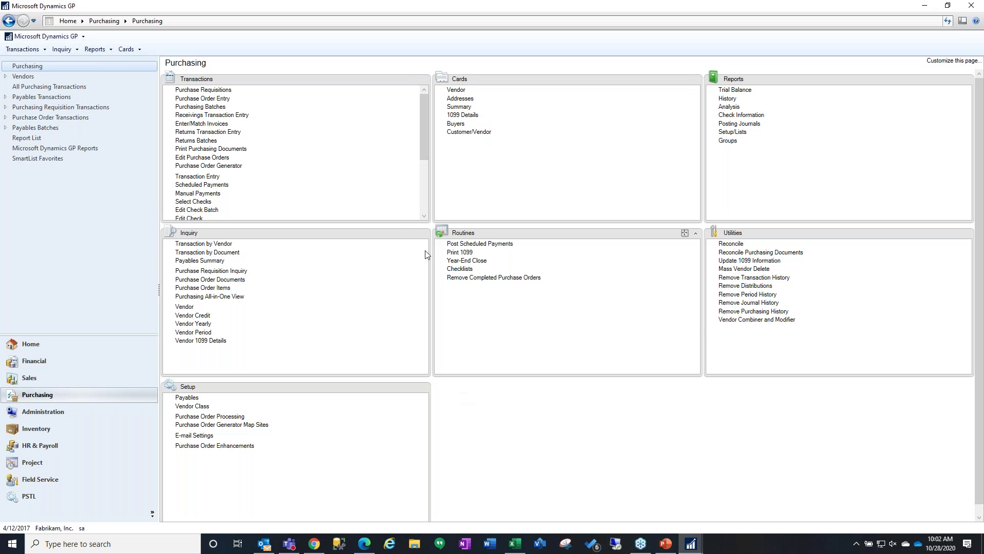
left_click(126, 49)
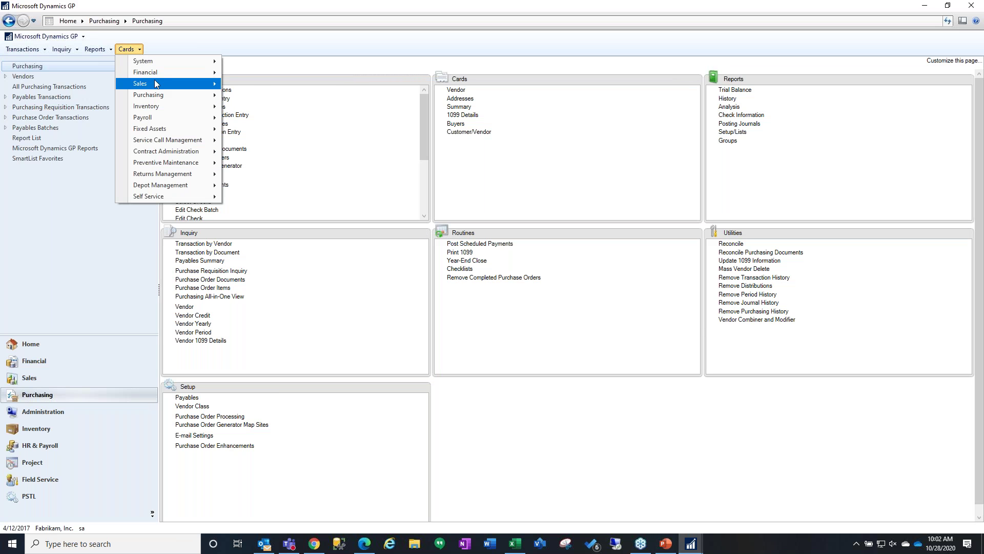
mouse_move(154, 73)
left_click(271, 74)
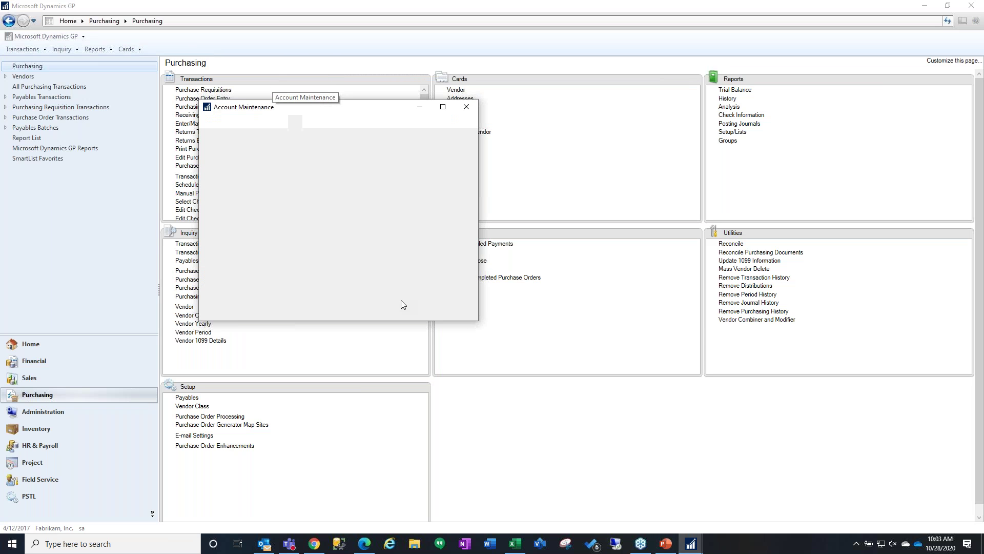
left_click(227, 351)
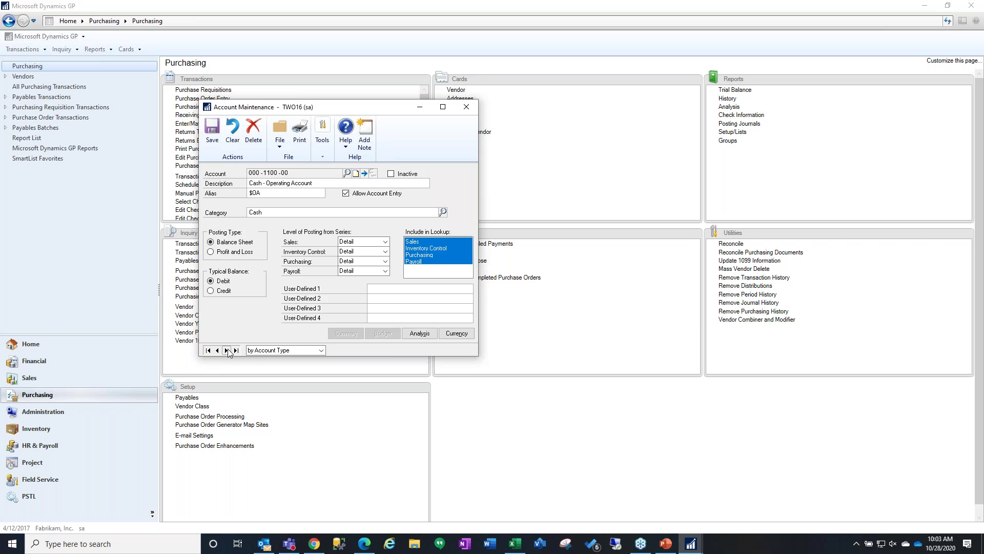
left_click_drag(365, 107, 510, 108)
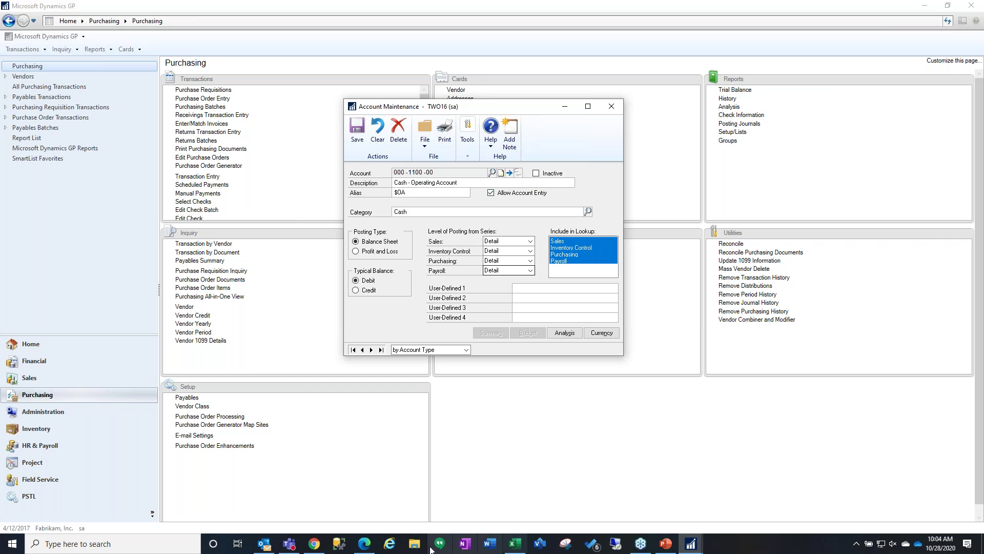
- Switch back to Business Central in Chrome, search for "dimension", and open the Dimensions list
left_click(308, 547)
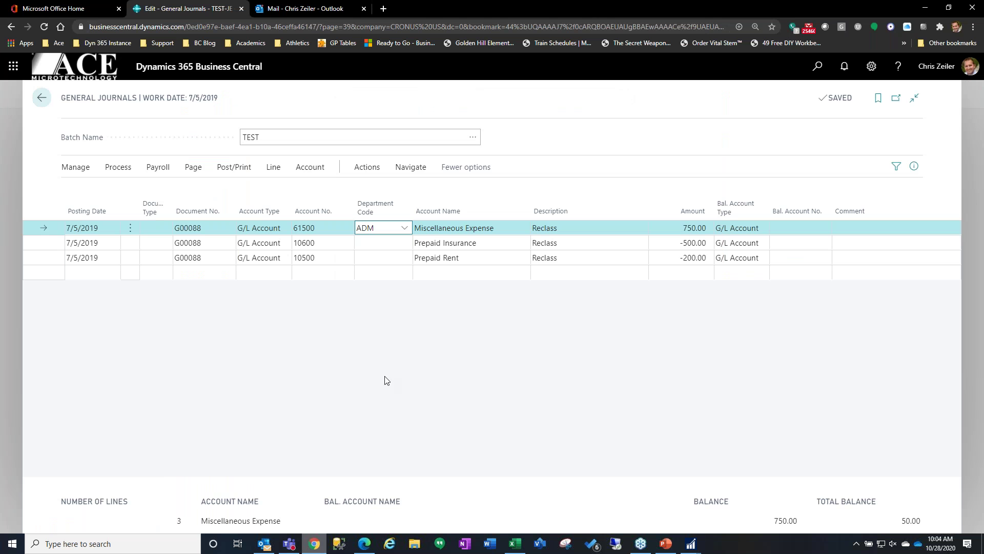
left_click(817, 69)
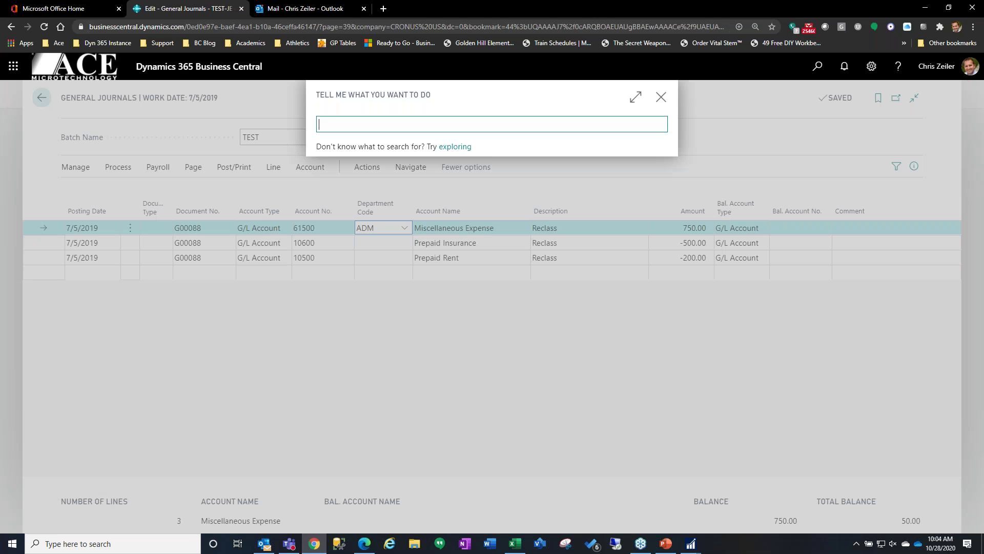
type("dimension")
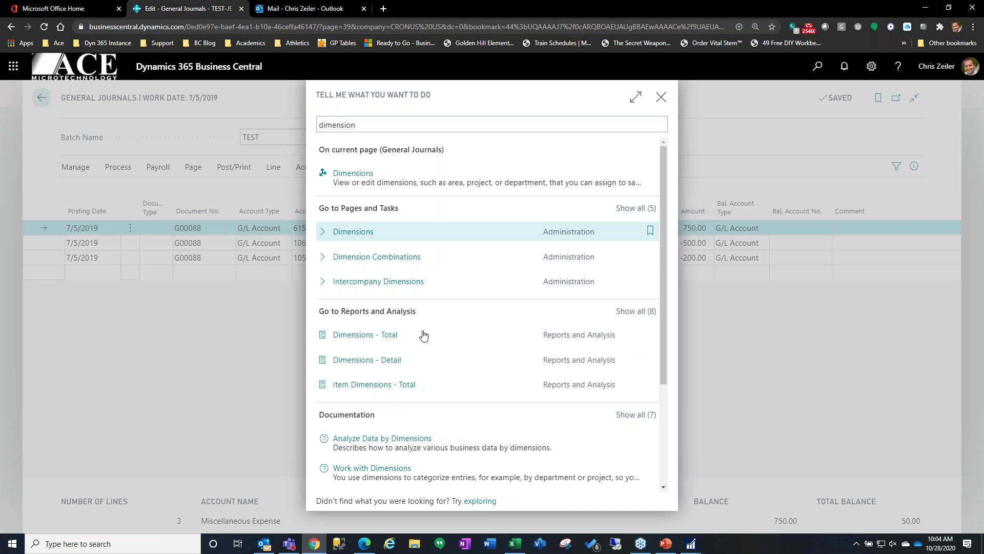
key("Return")
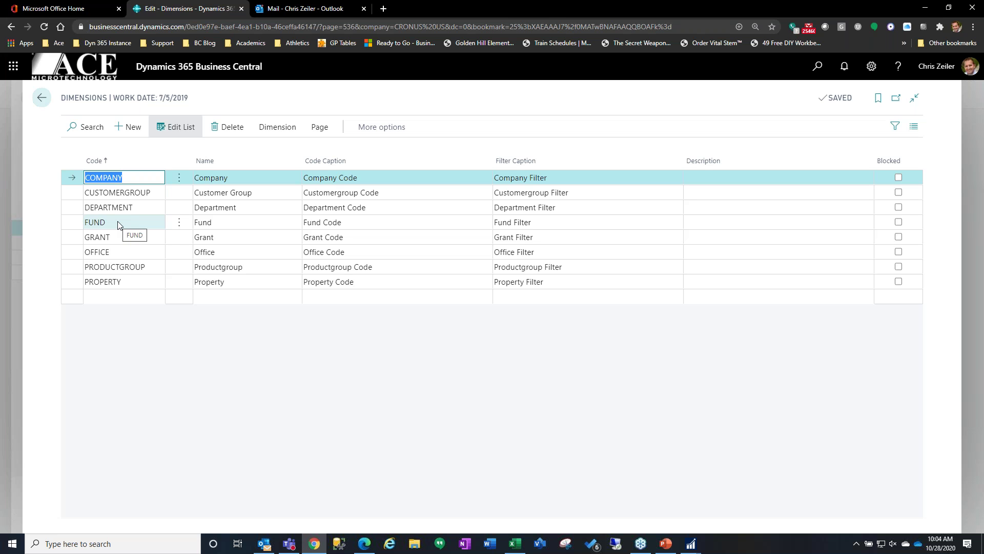
- Review the GRANT and FUND entries in the Dimensions list and return to the TEST general journal
left_click(124, 238)
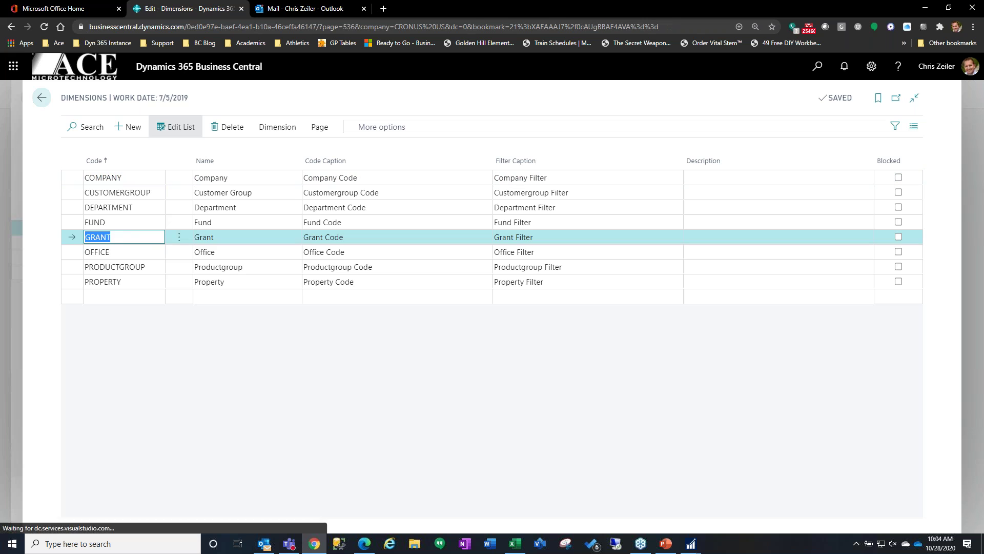
left_click(132, 221)
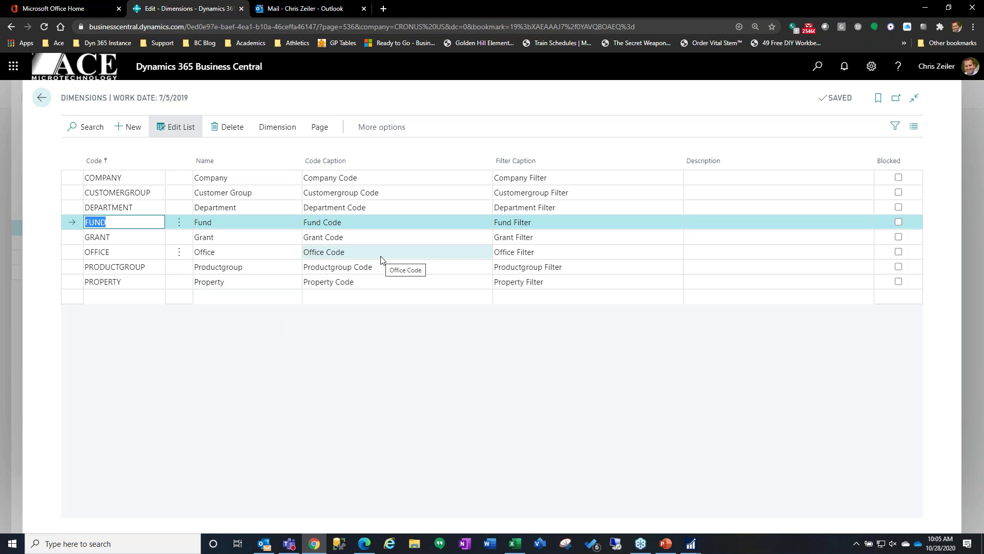
left_click(367, 355)
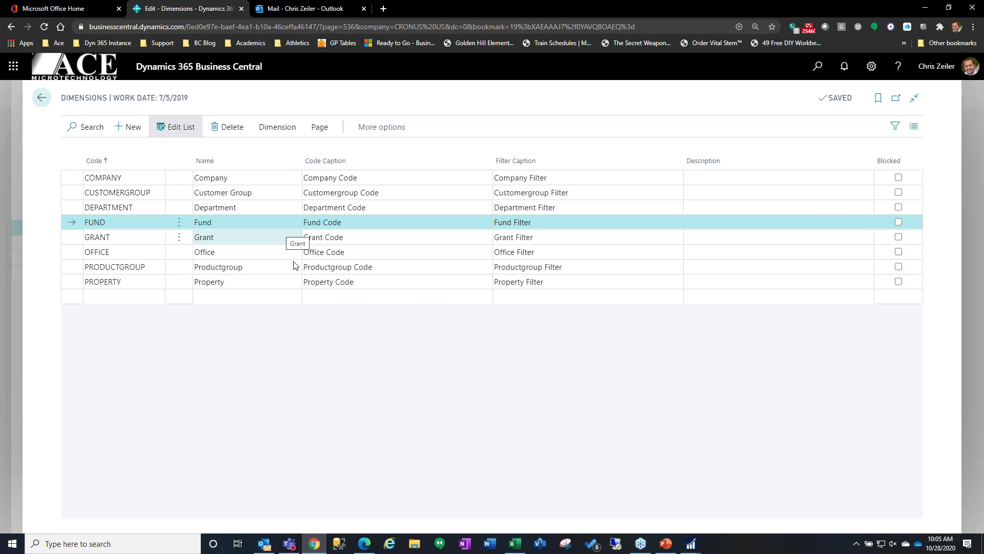
left_click(41, 97)
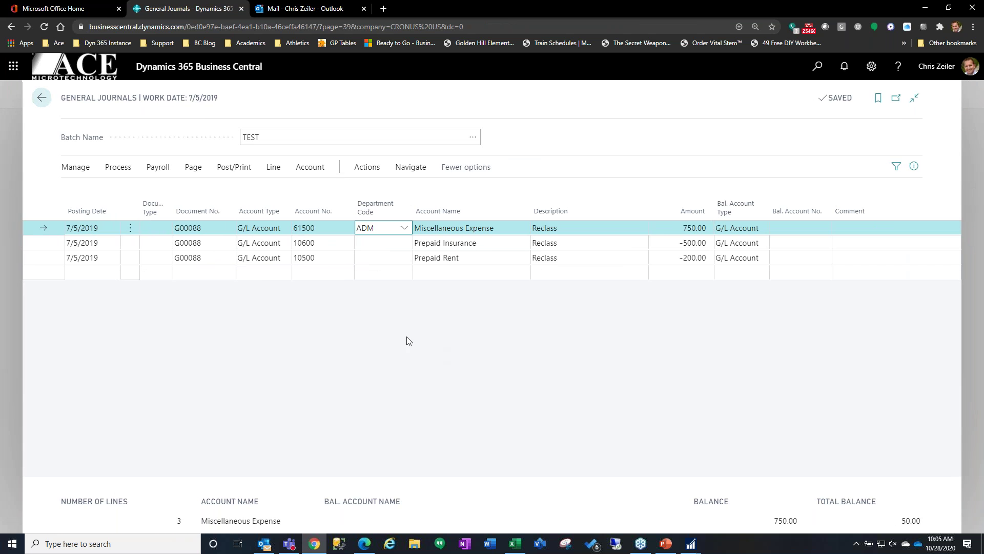
- Leave the TEST journal and switch to the "Lunch N Learn BC fro the GP User" presentation in PowerPoint
left_click(41, 103)
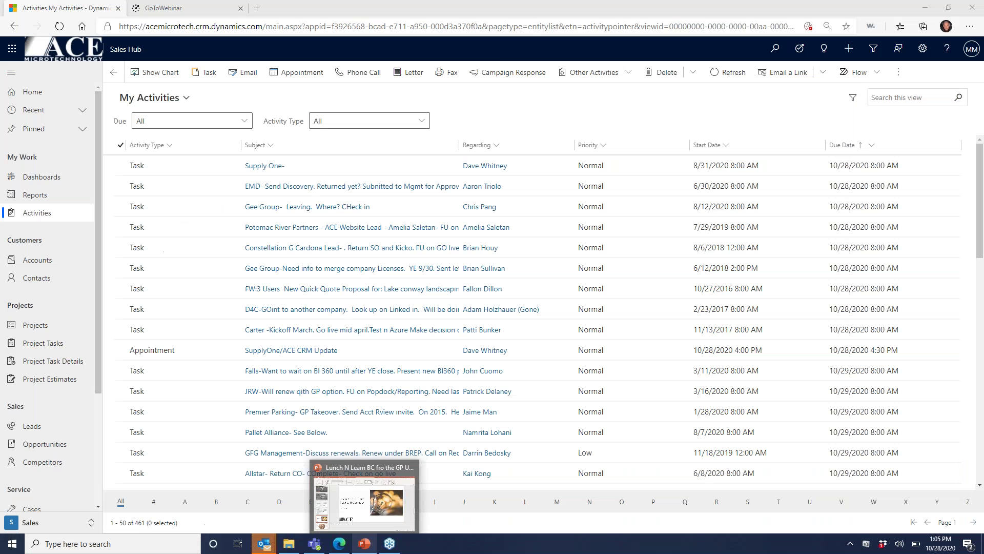
left_click(362, 500)
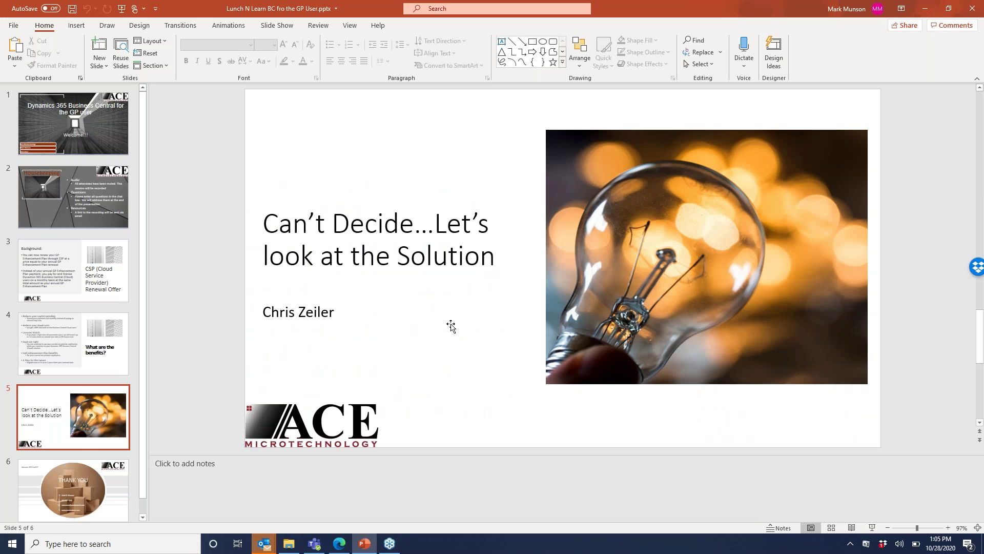